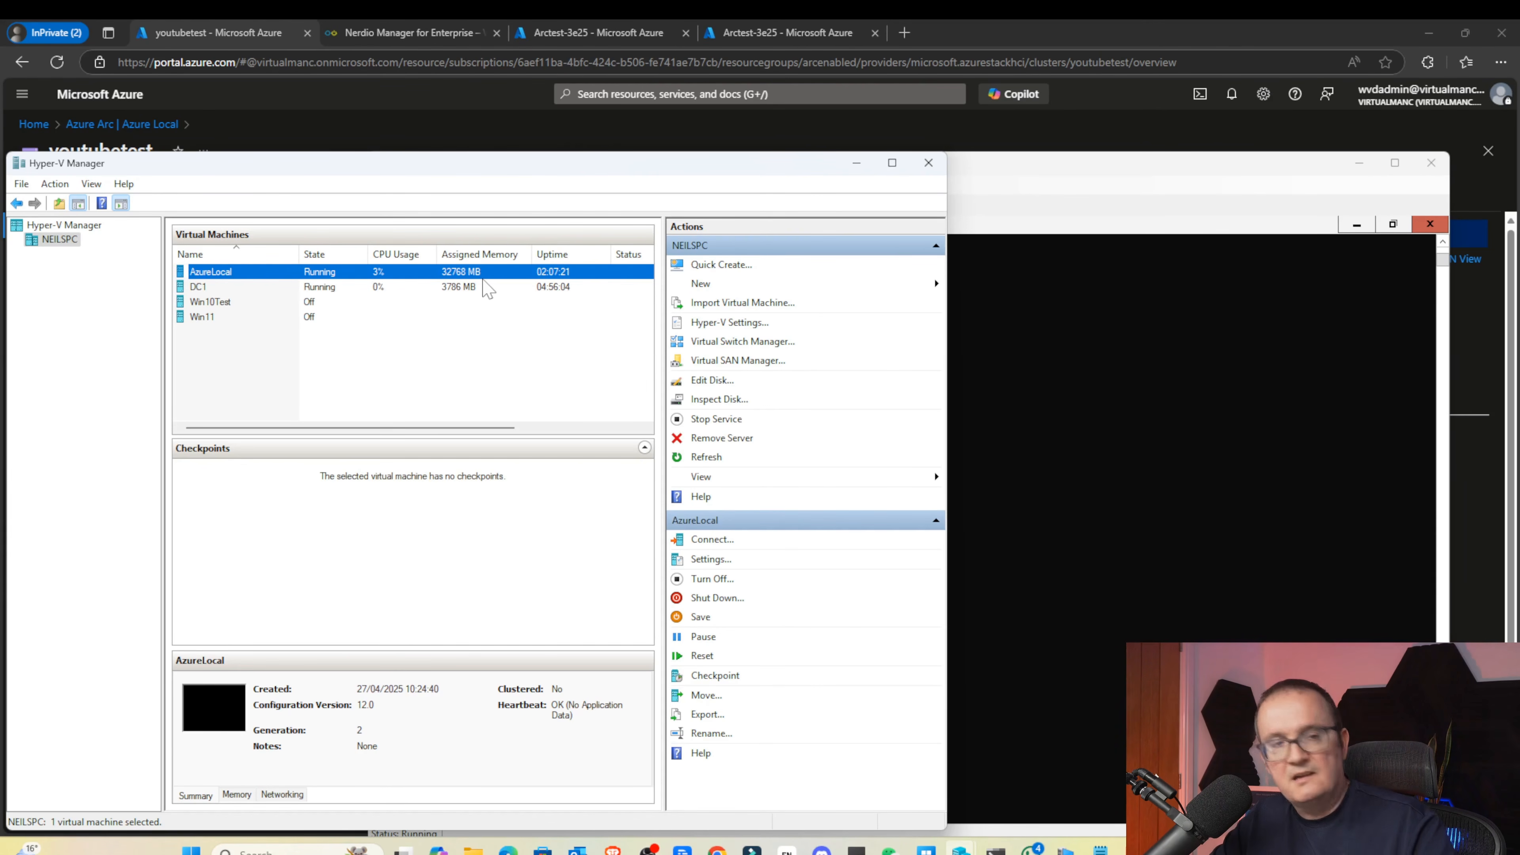
right_click(484, 277)
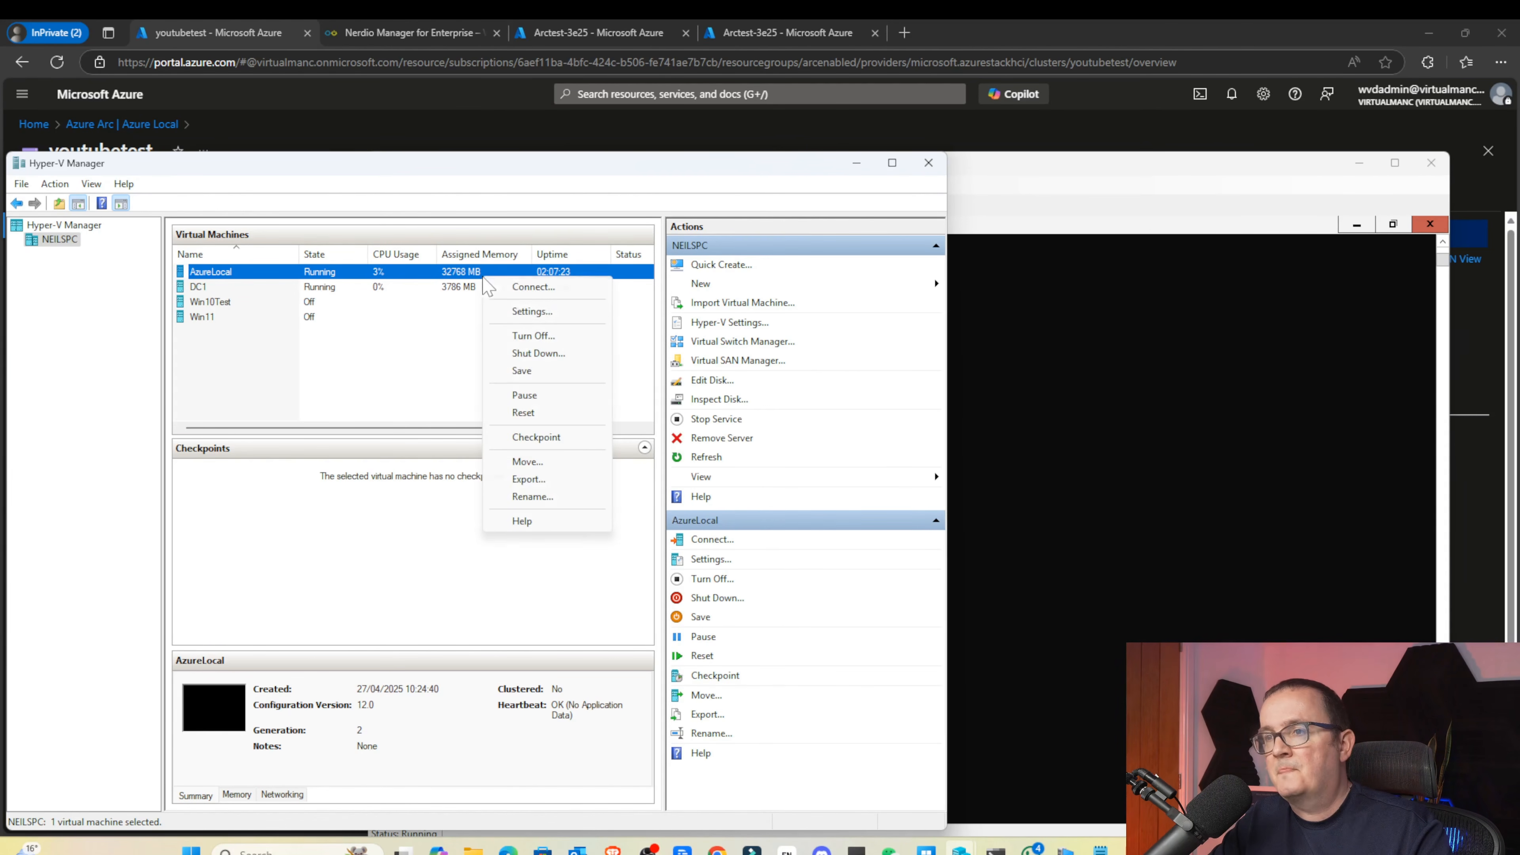
left_click(518, 308)
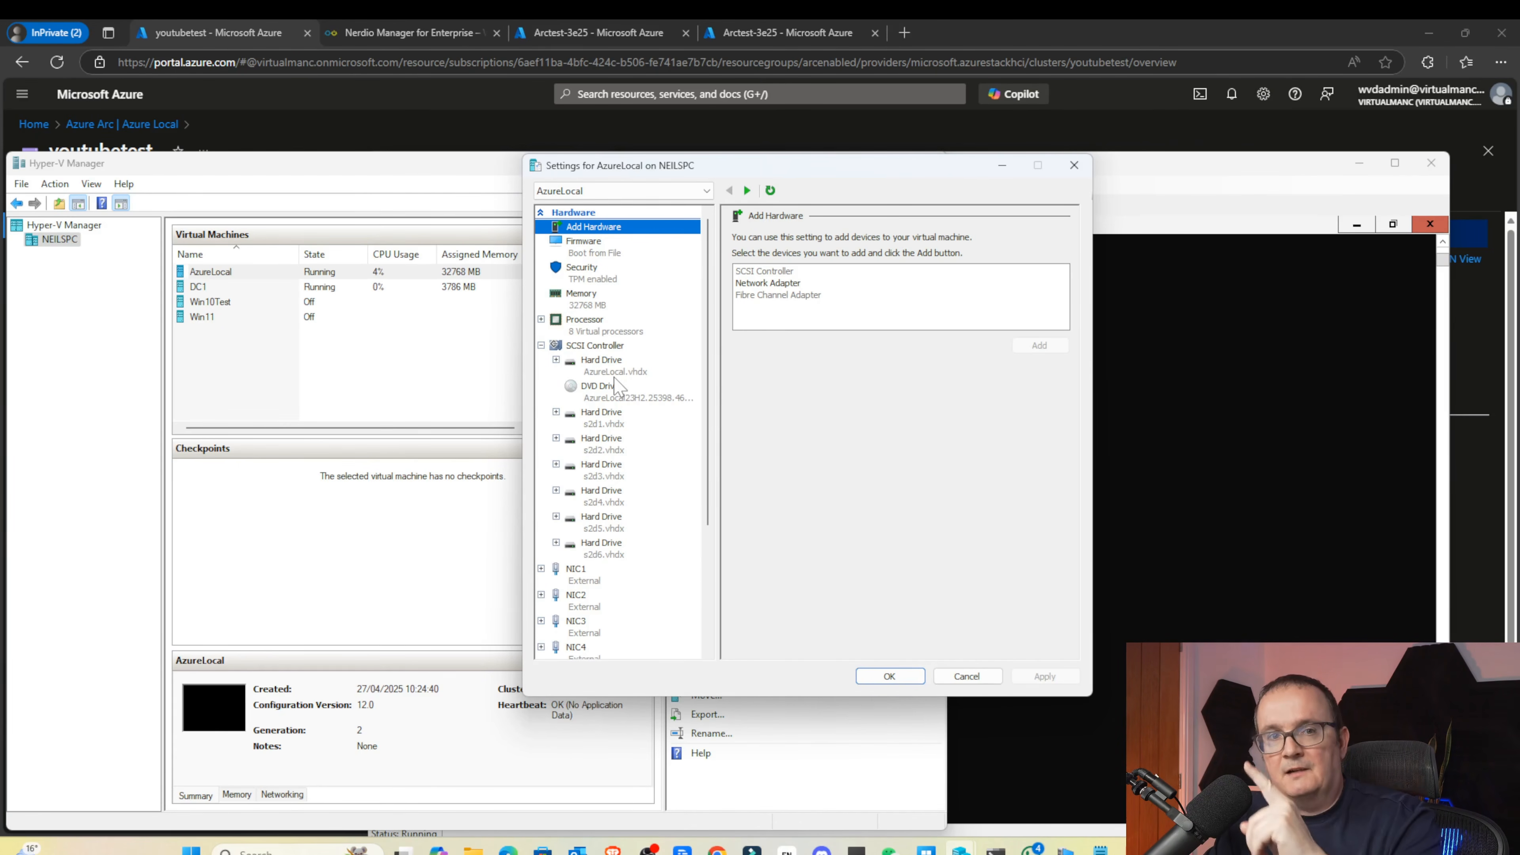
key("Escape")
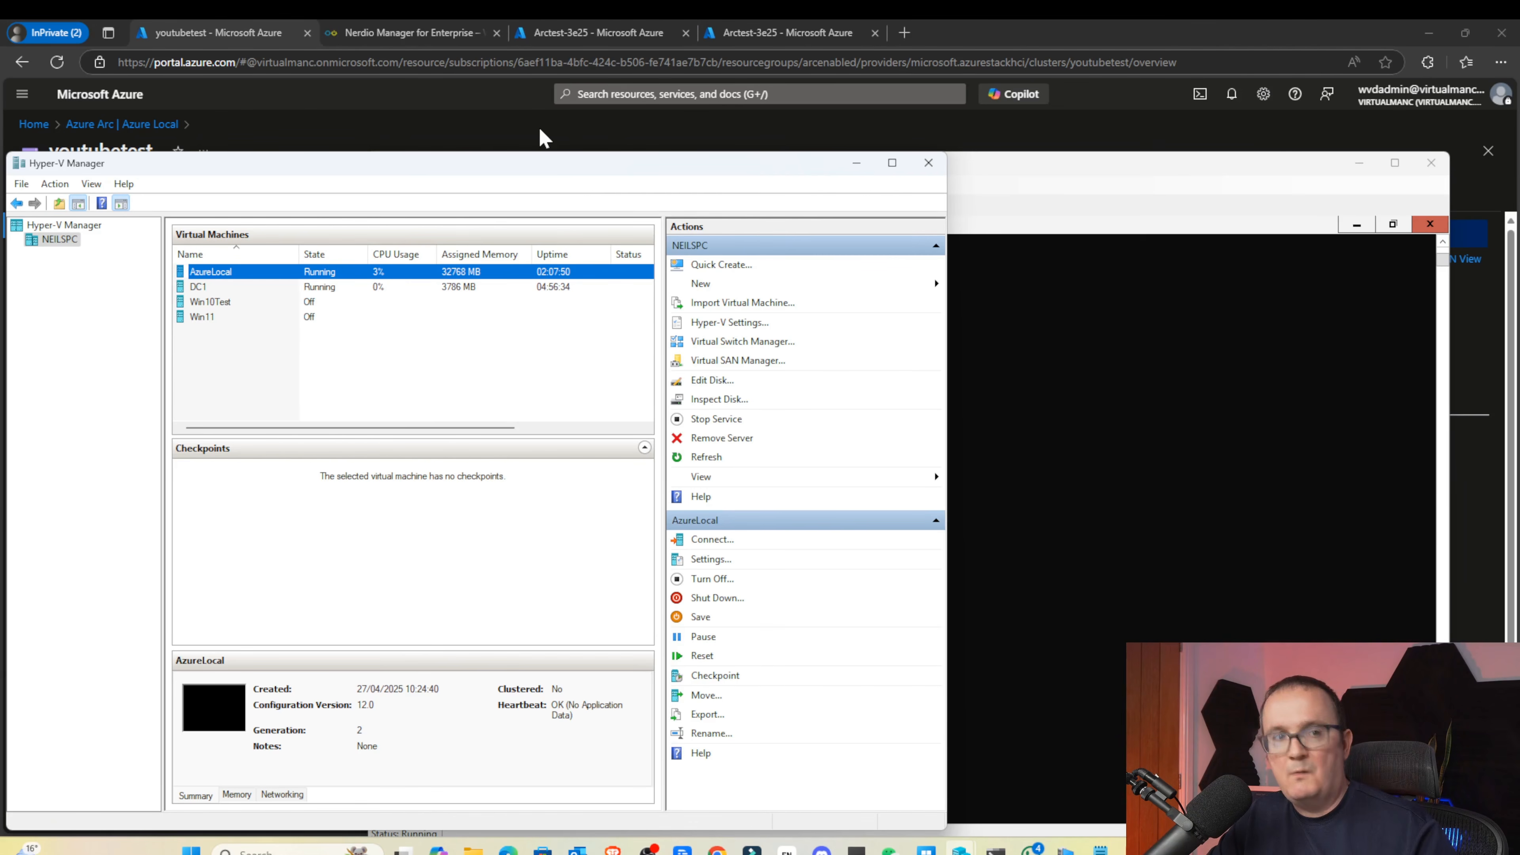
Bring the youtubetest overview forward, highlight its Azure connection status, and scroll through Properties
left_click(542, 138)
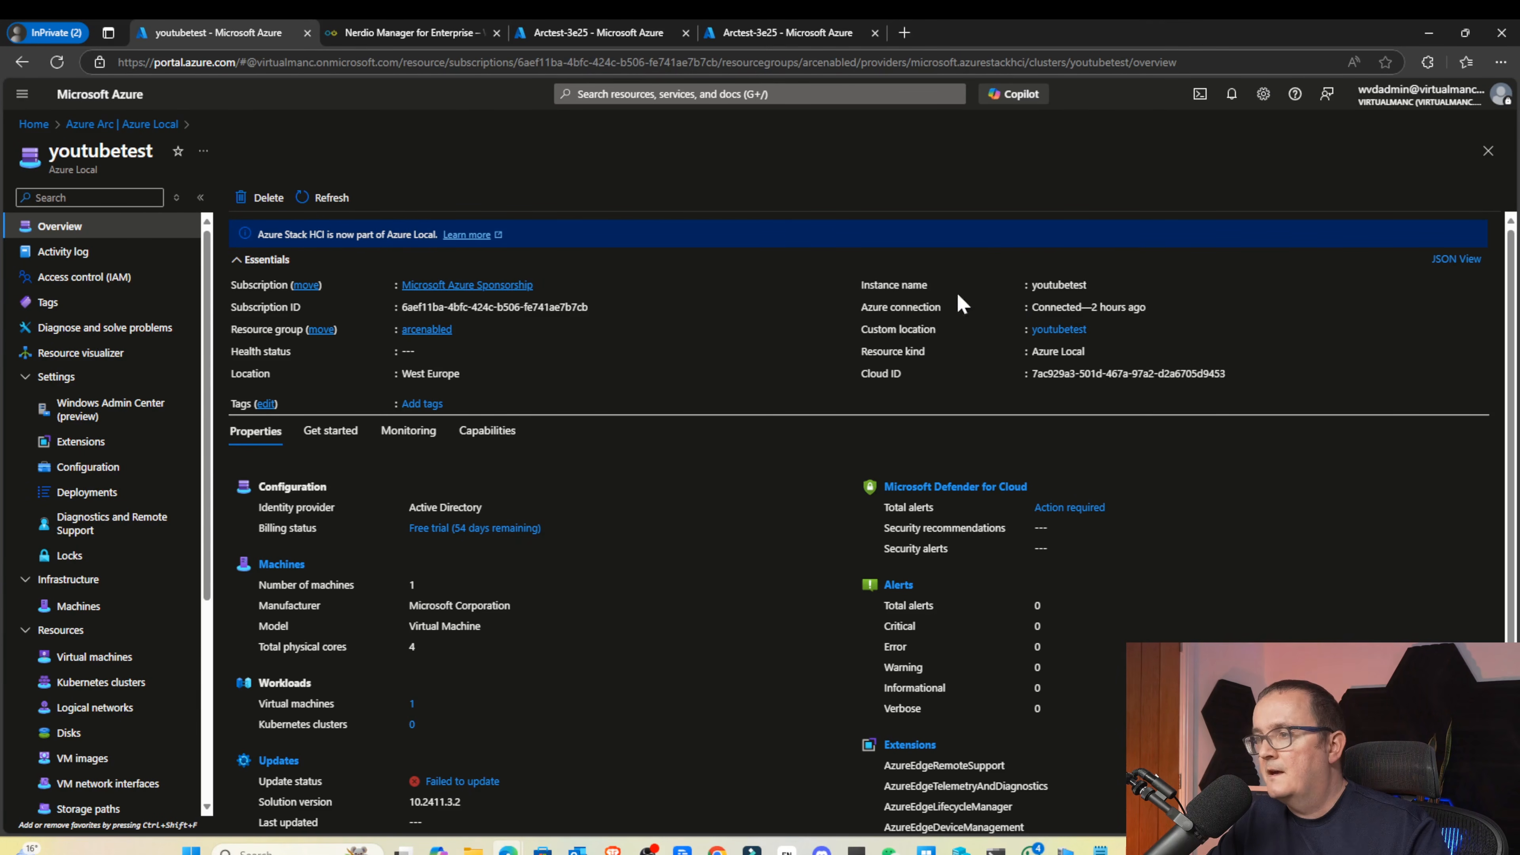
left_click_drag(1032, 307, 1107, 307)
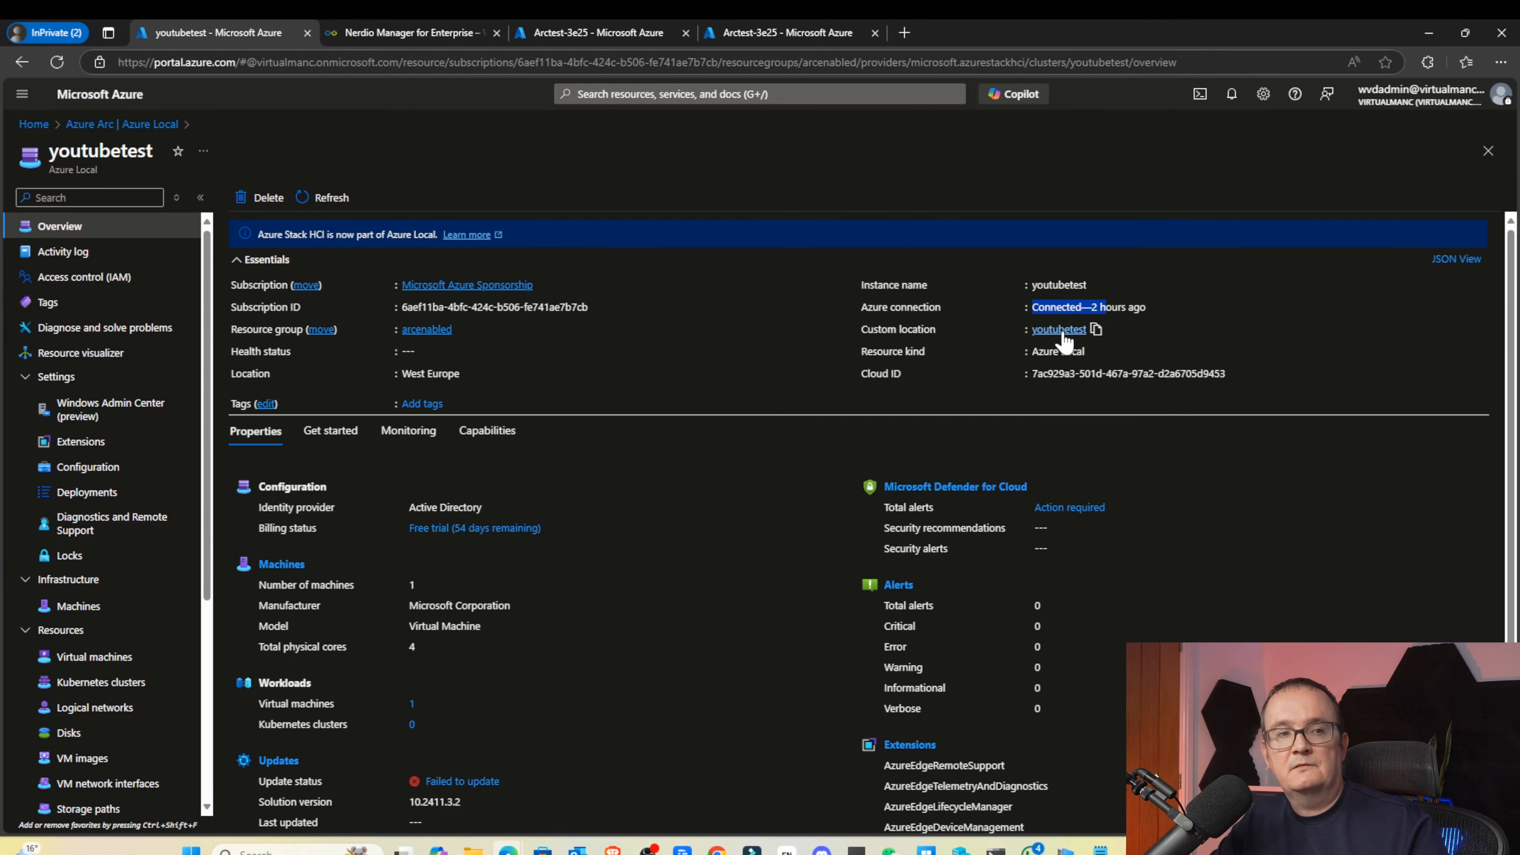
scroll(389, 500, "down", 1)
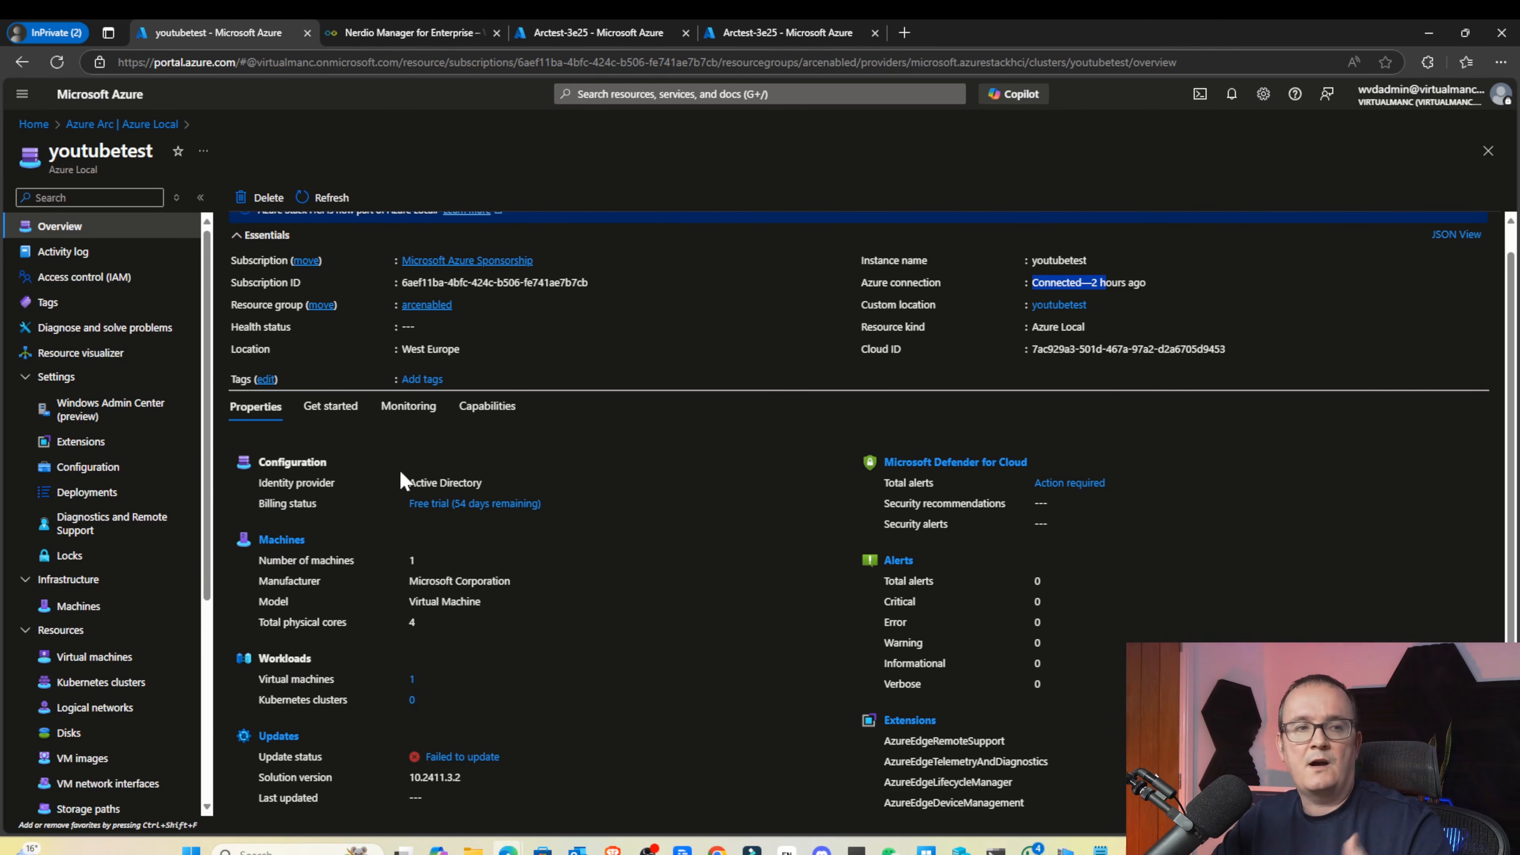
scroll(107, 538, "down", 4)
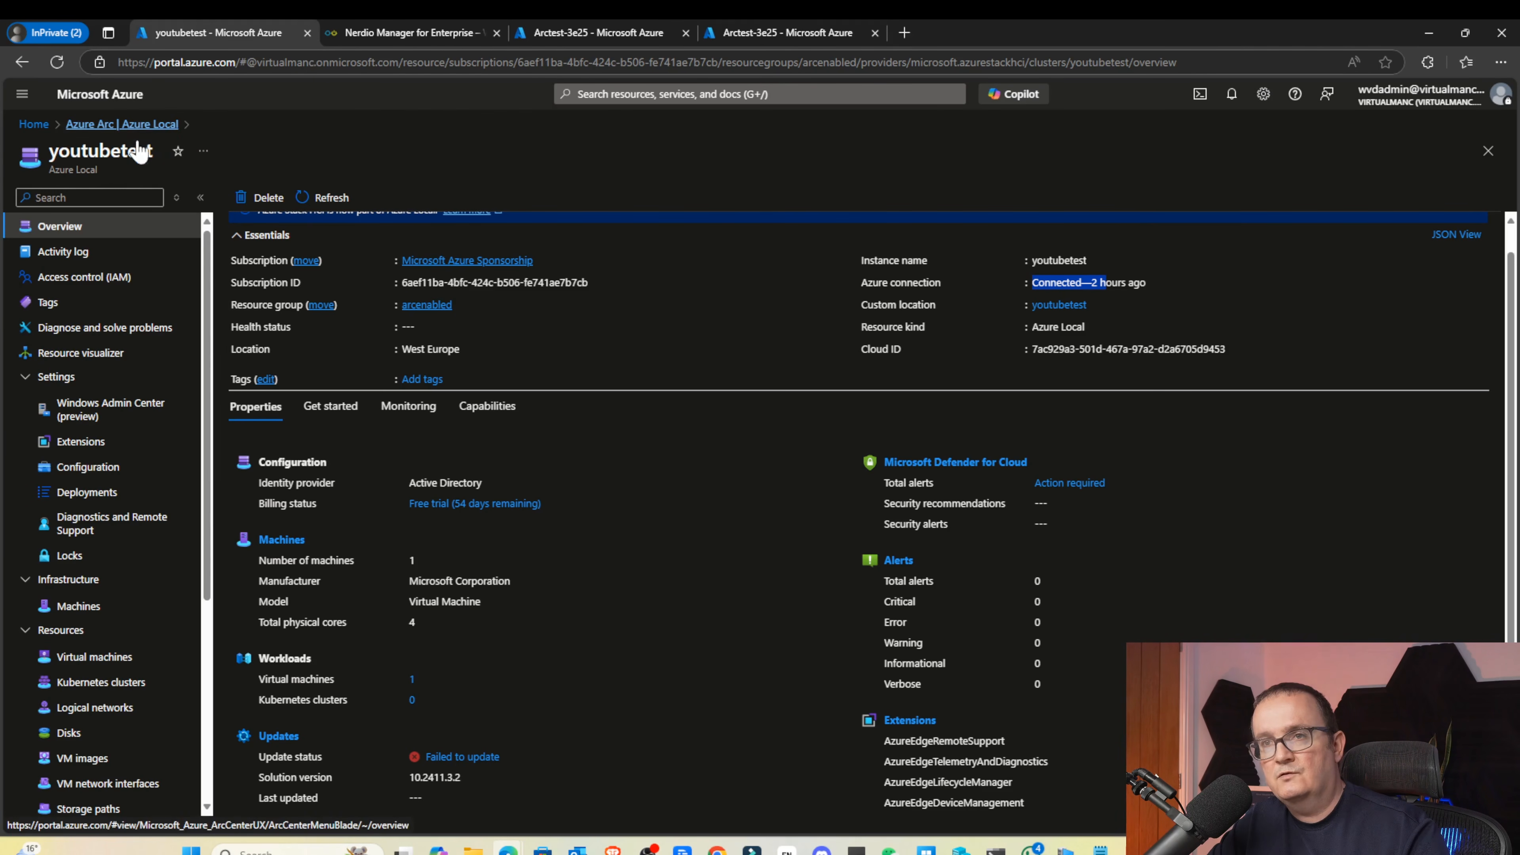
left_click(761, 94)
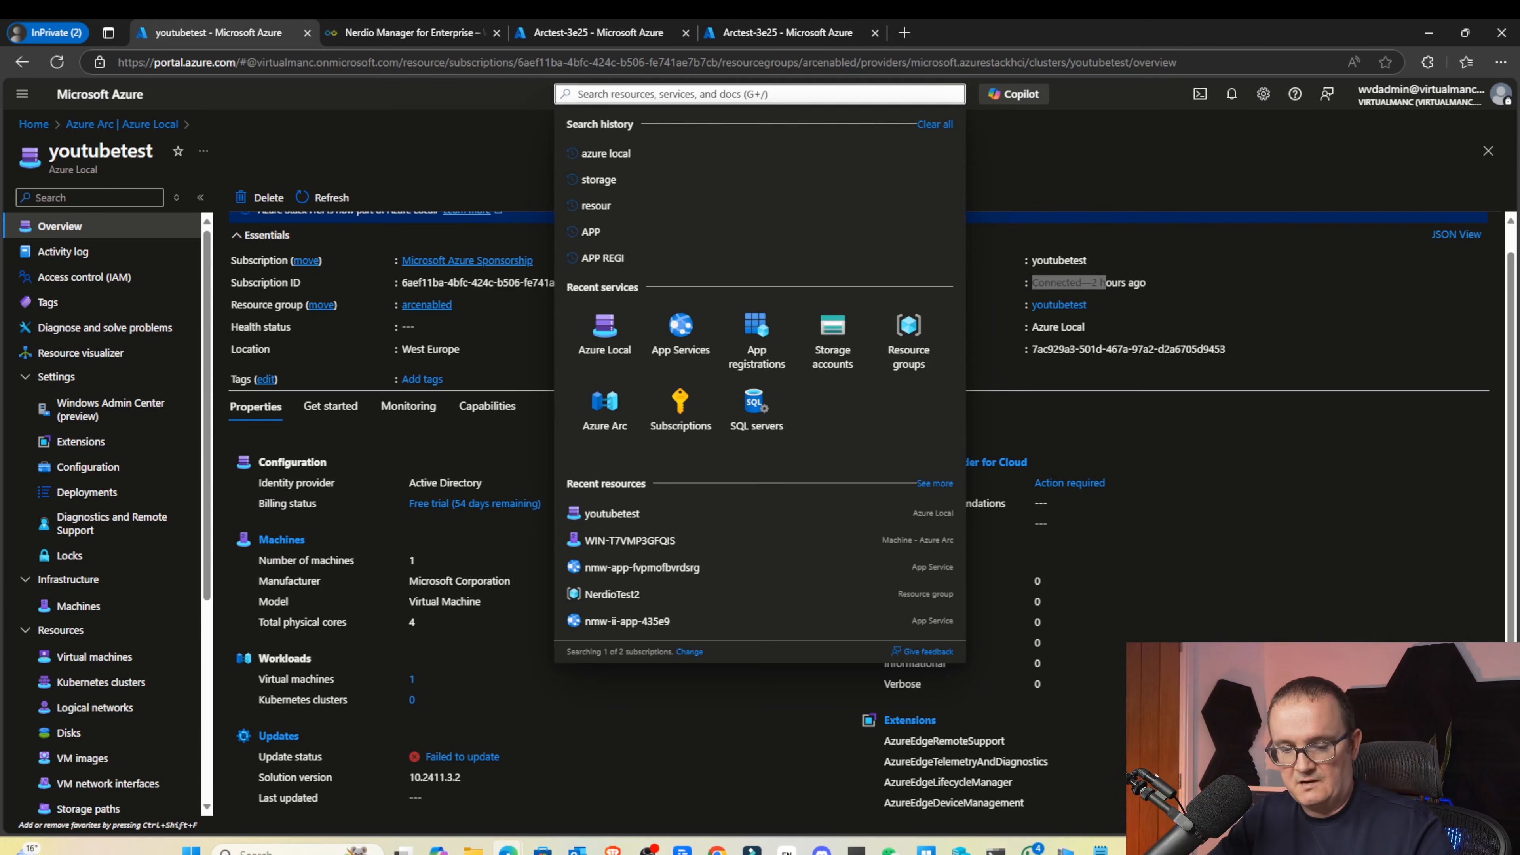
type("azure local")
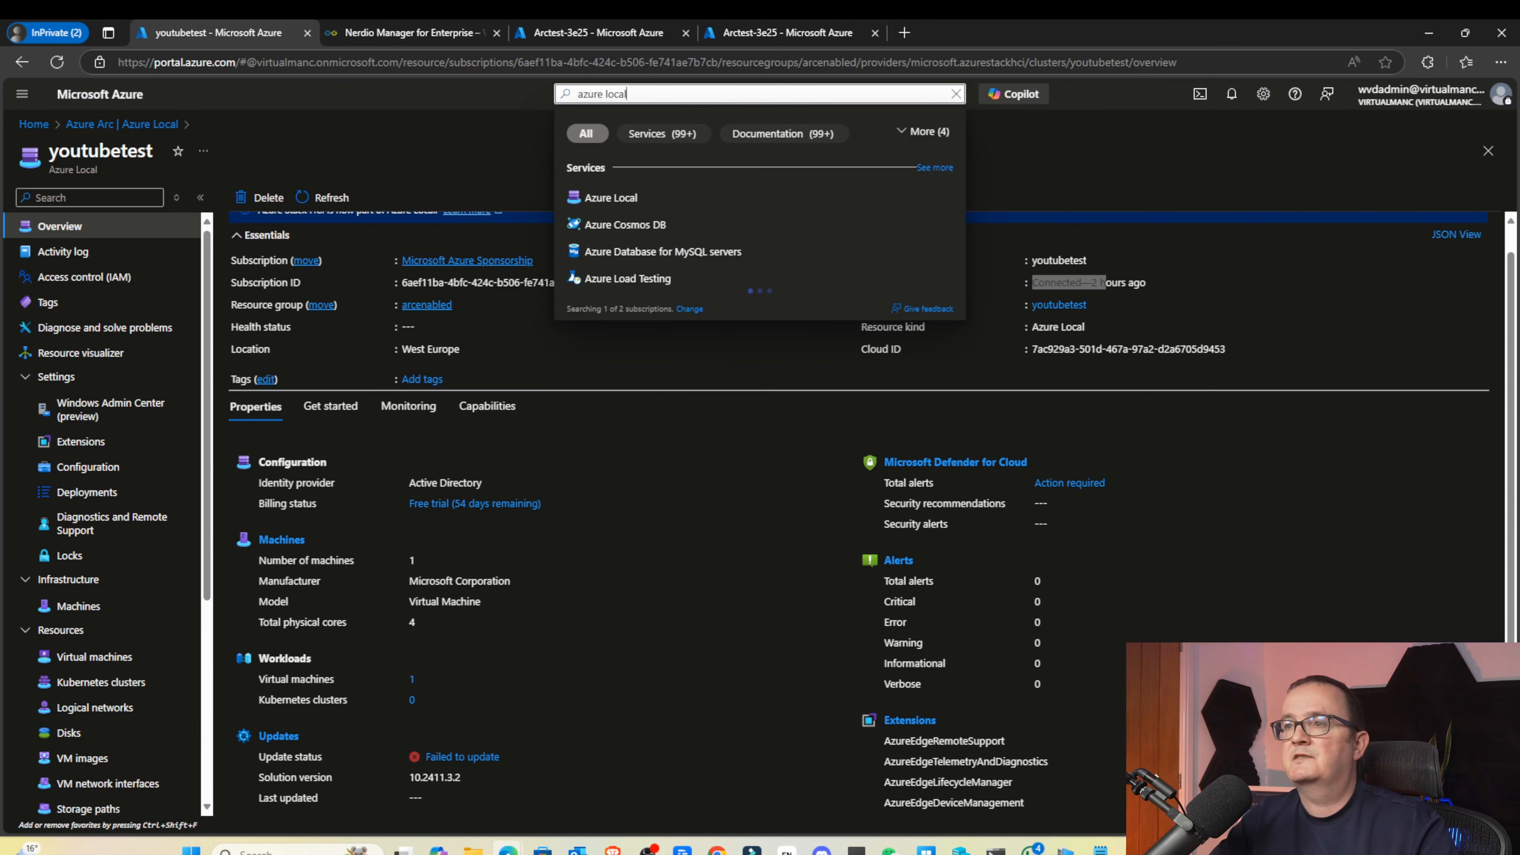
left_click(645, 187)
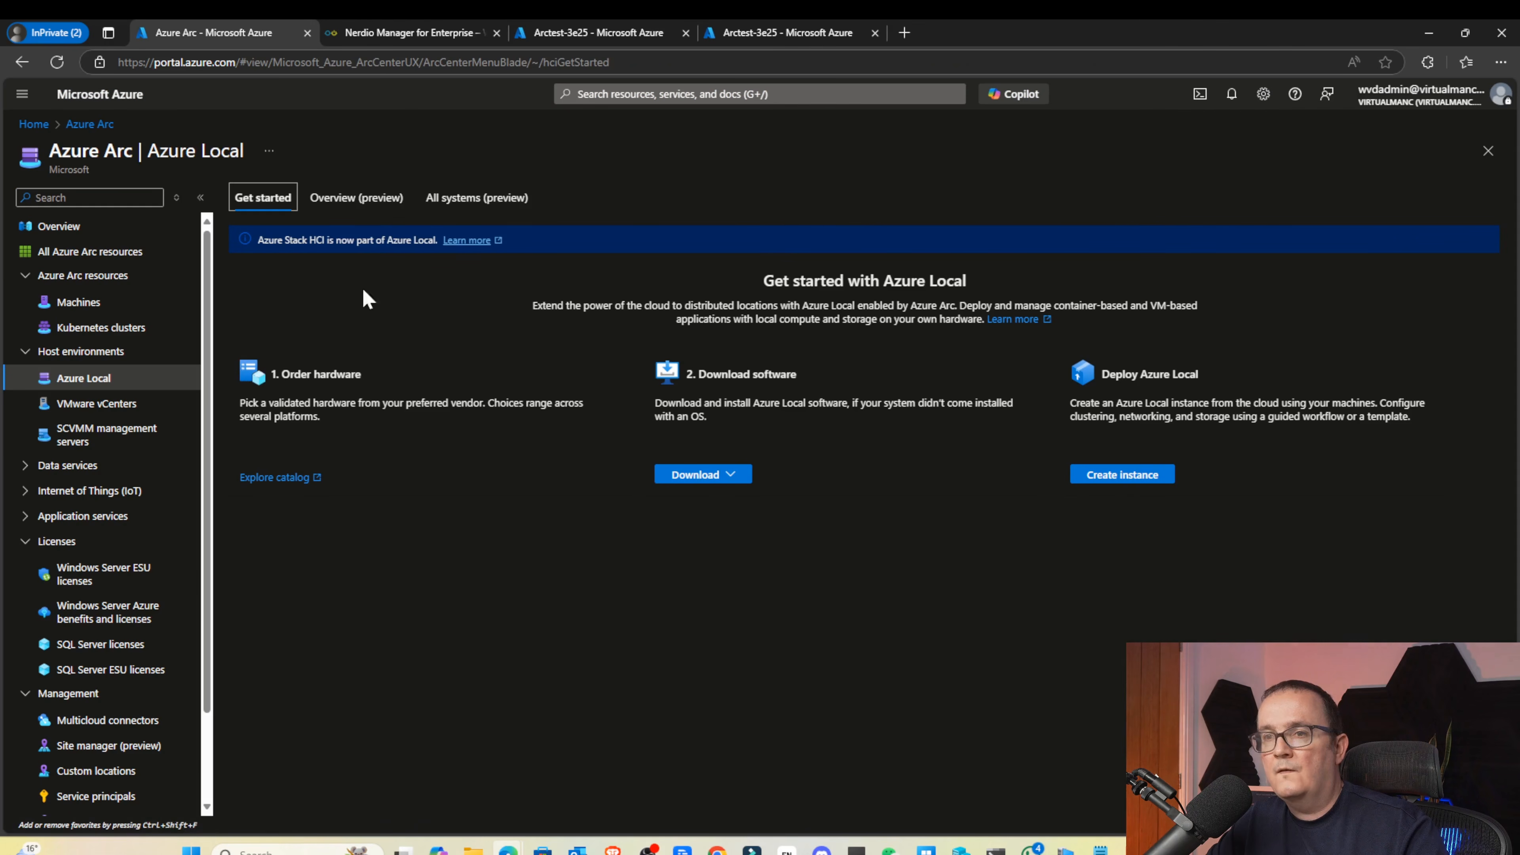
left_click(459, 201)
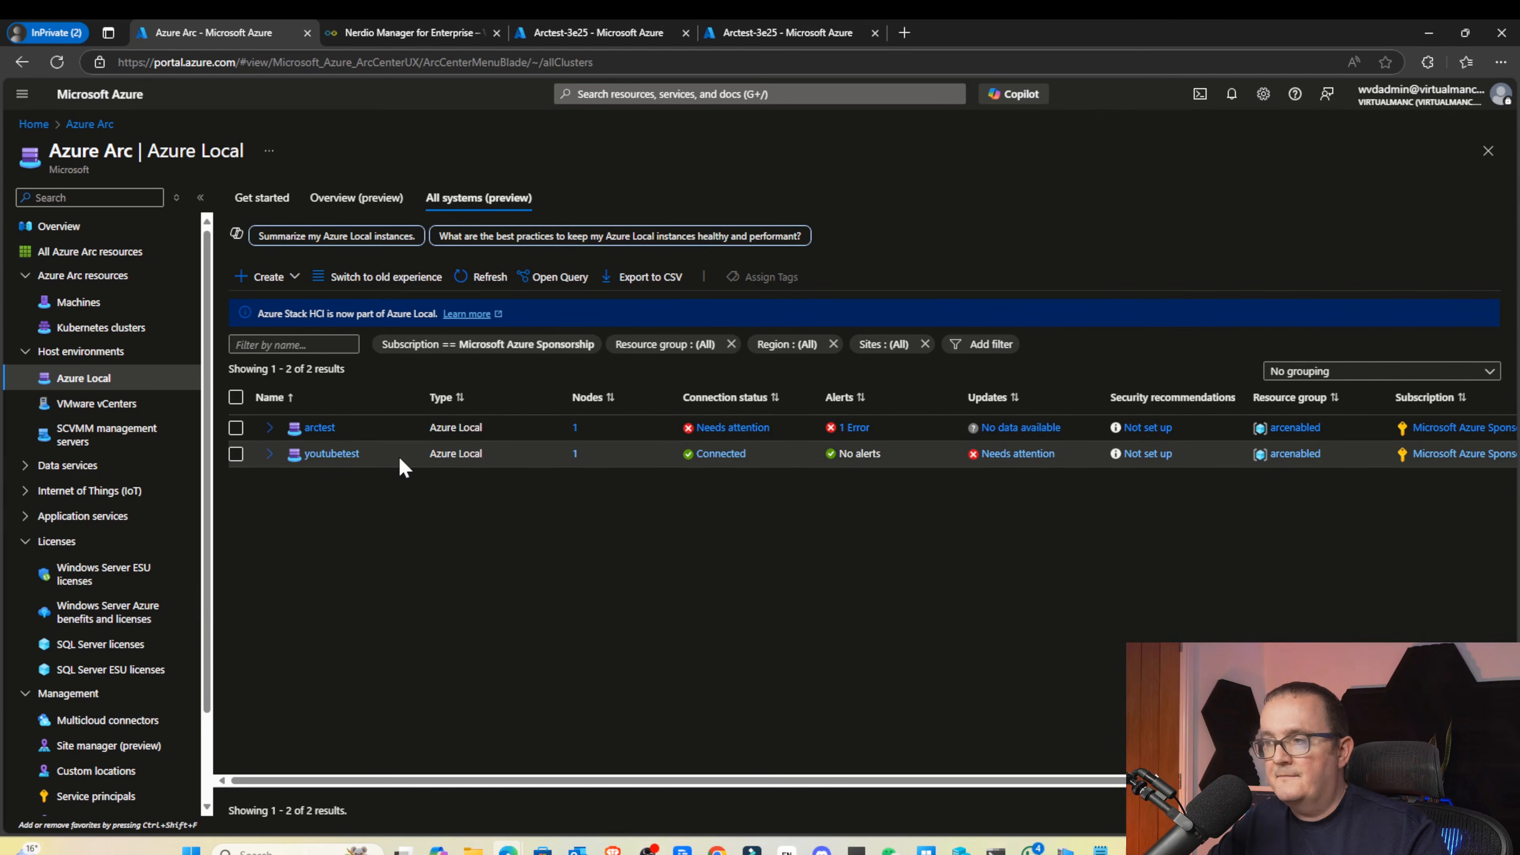
left_click(329, 454)
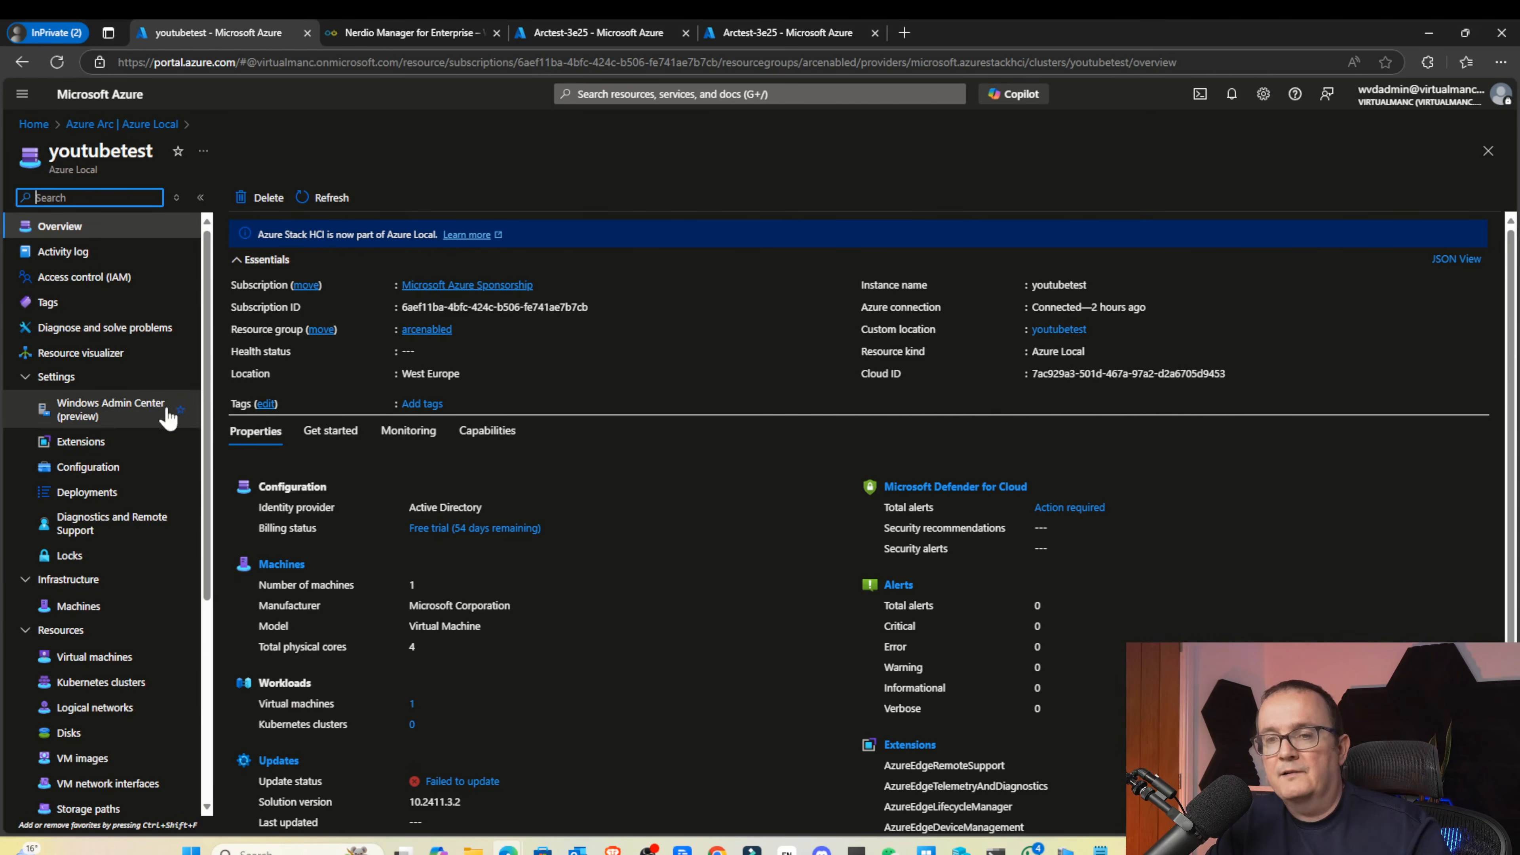
Browse to youtubetest's Logical networks, view VMsnetwork's details, and return to the list
scroll(127, 452, "down", 1)
scroll(127, 453, "down", 1)
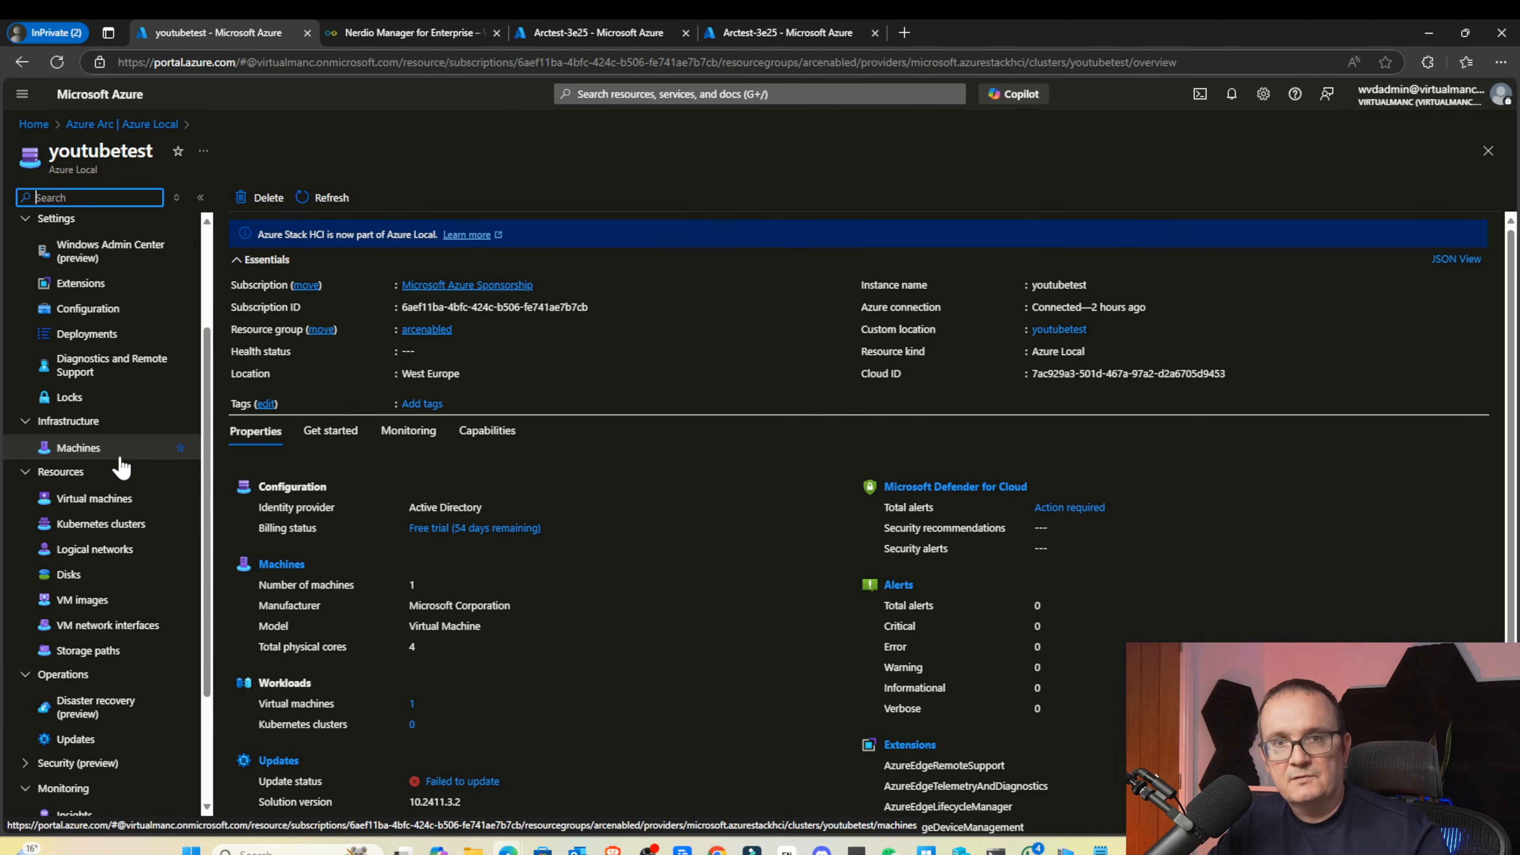
left_click(90, 498)
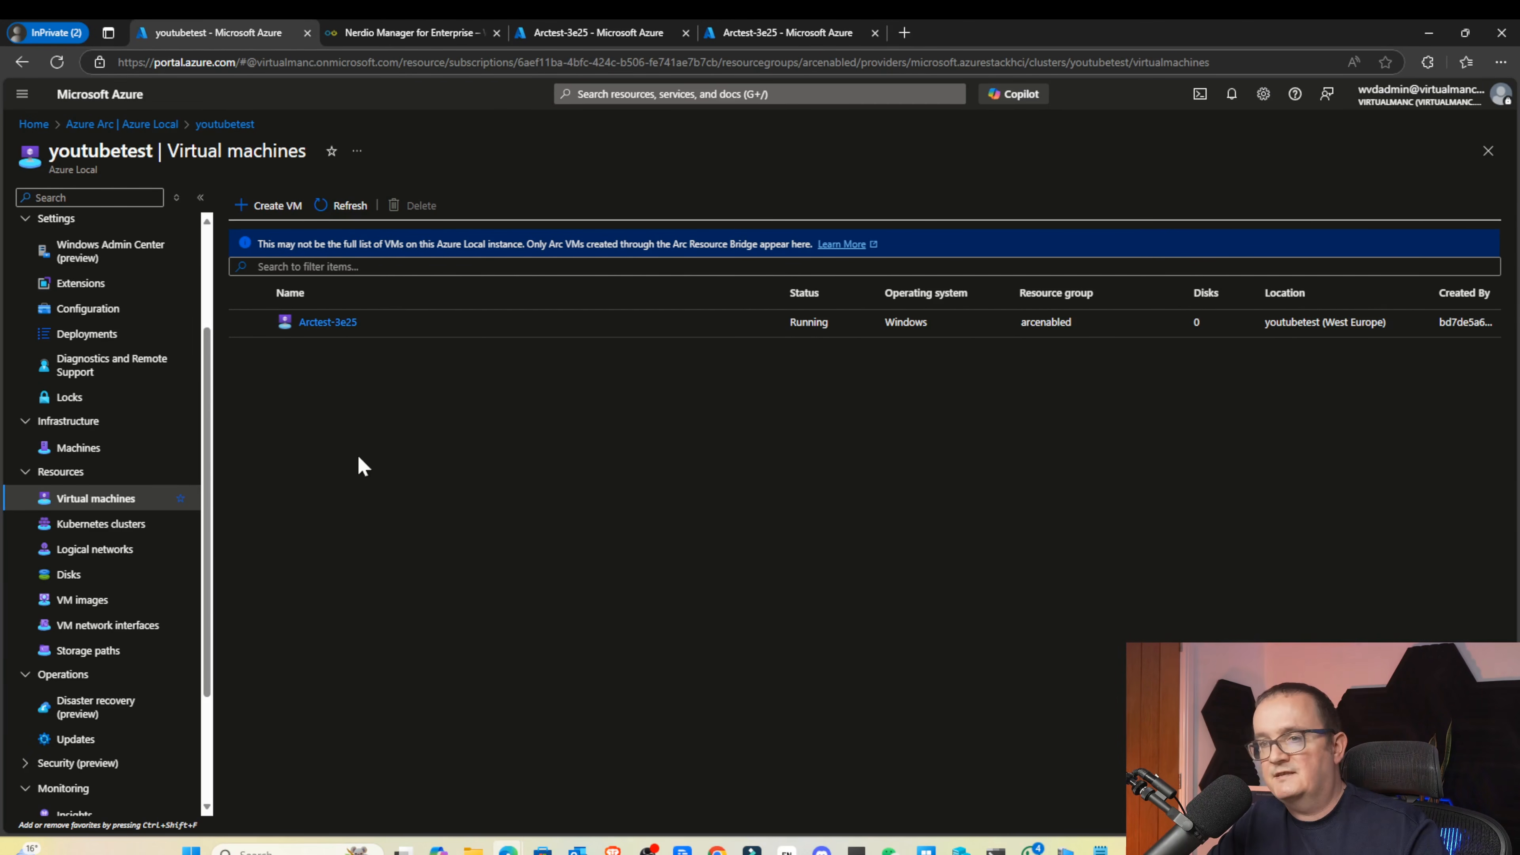
left_click(125, 553)
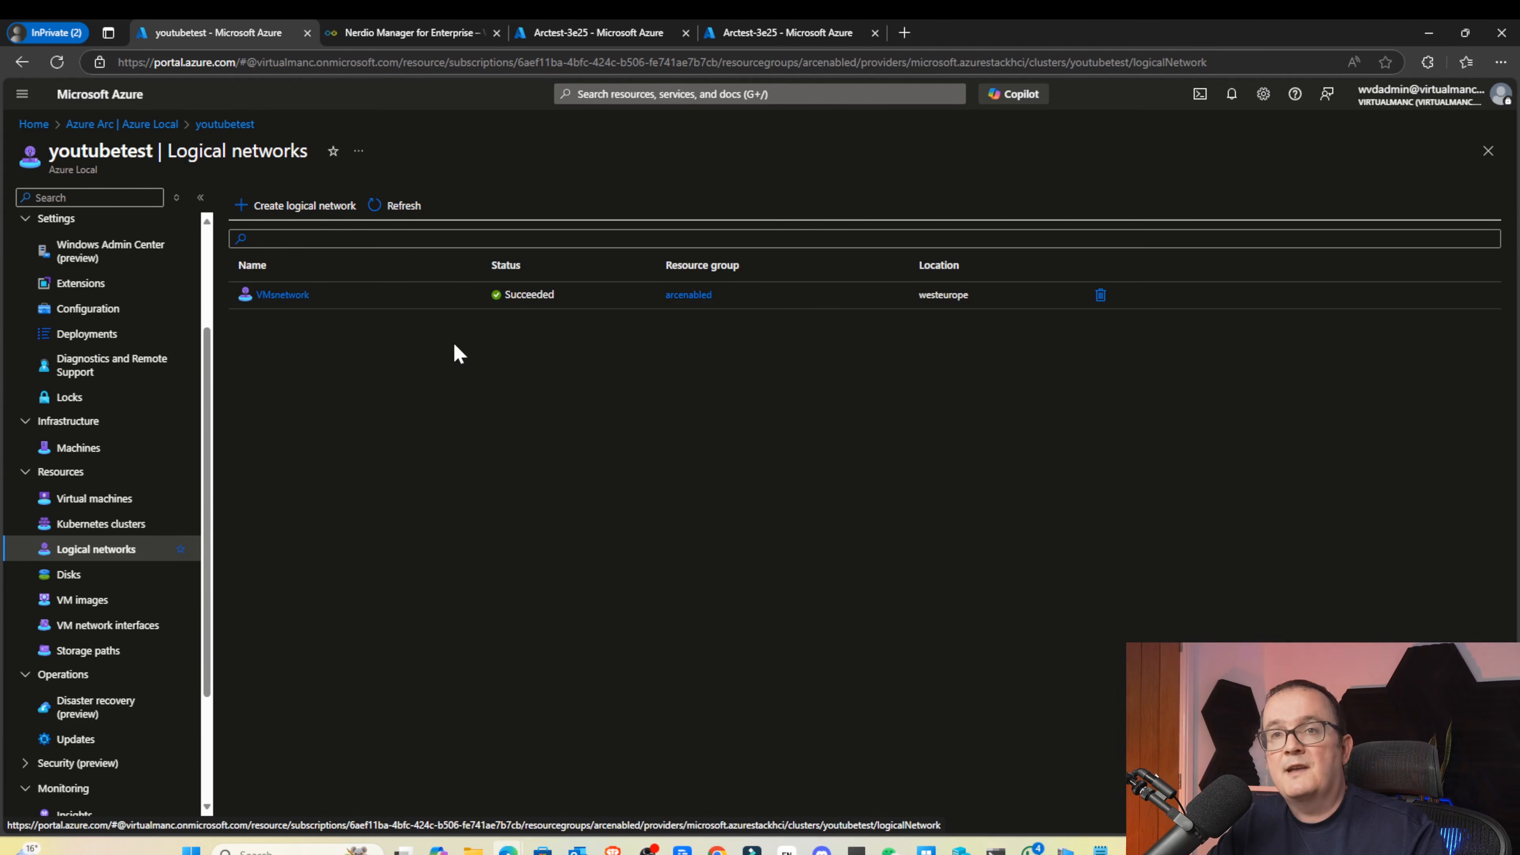
left_click(290, 295)
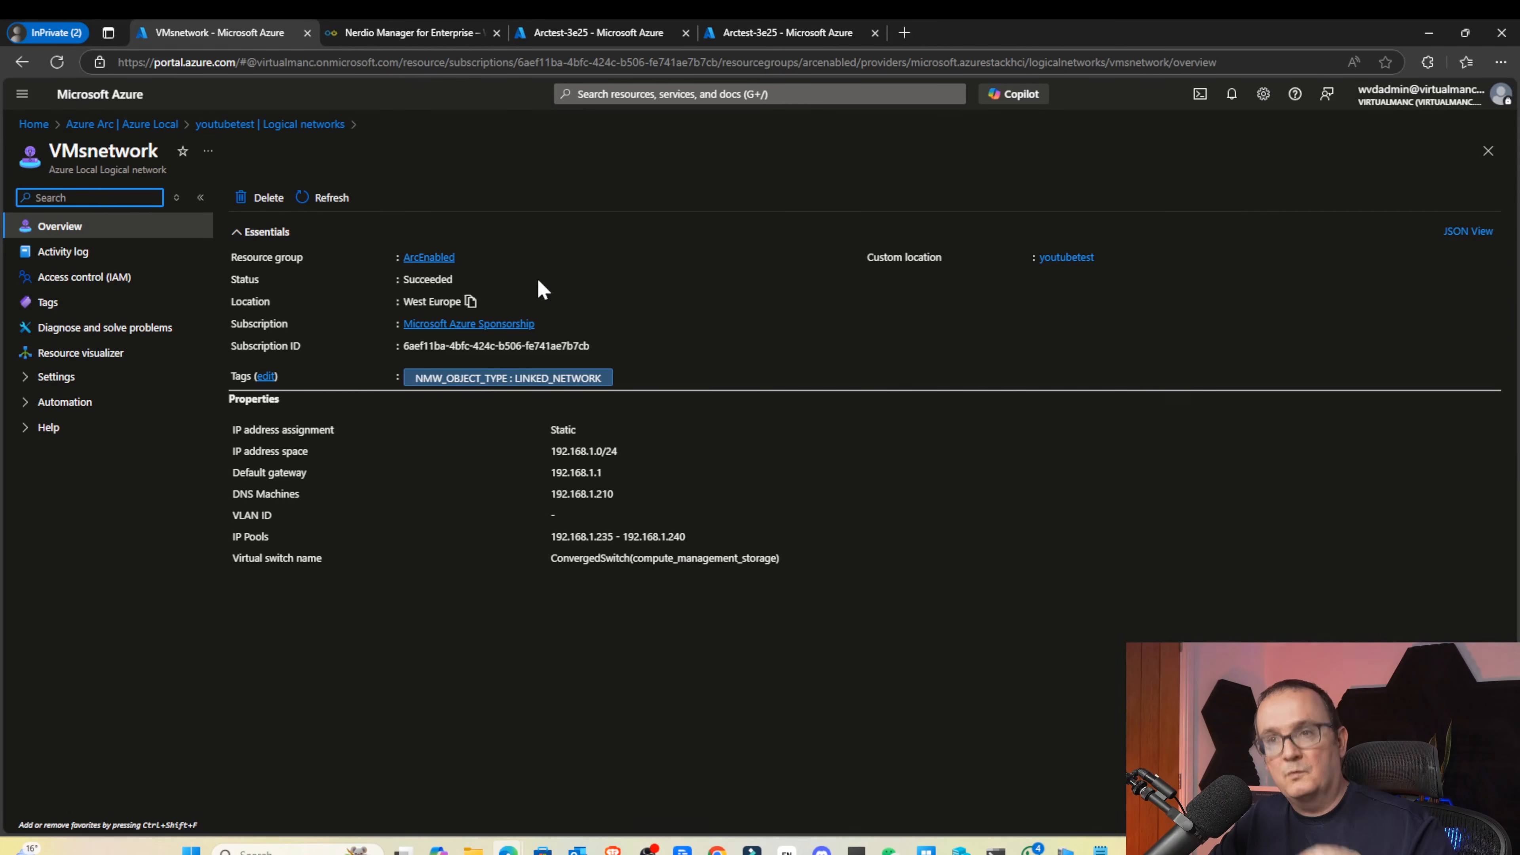
key("alt+Left")
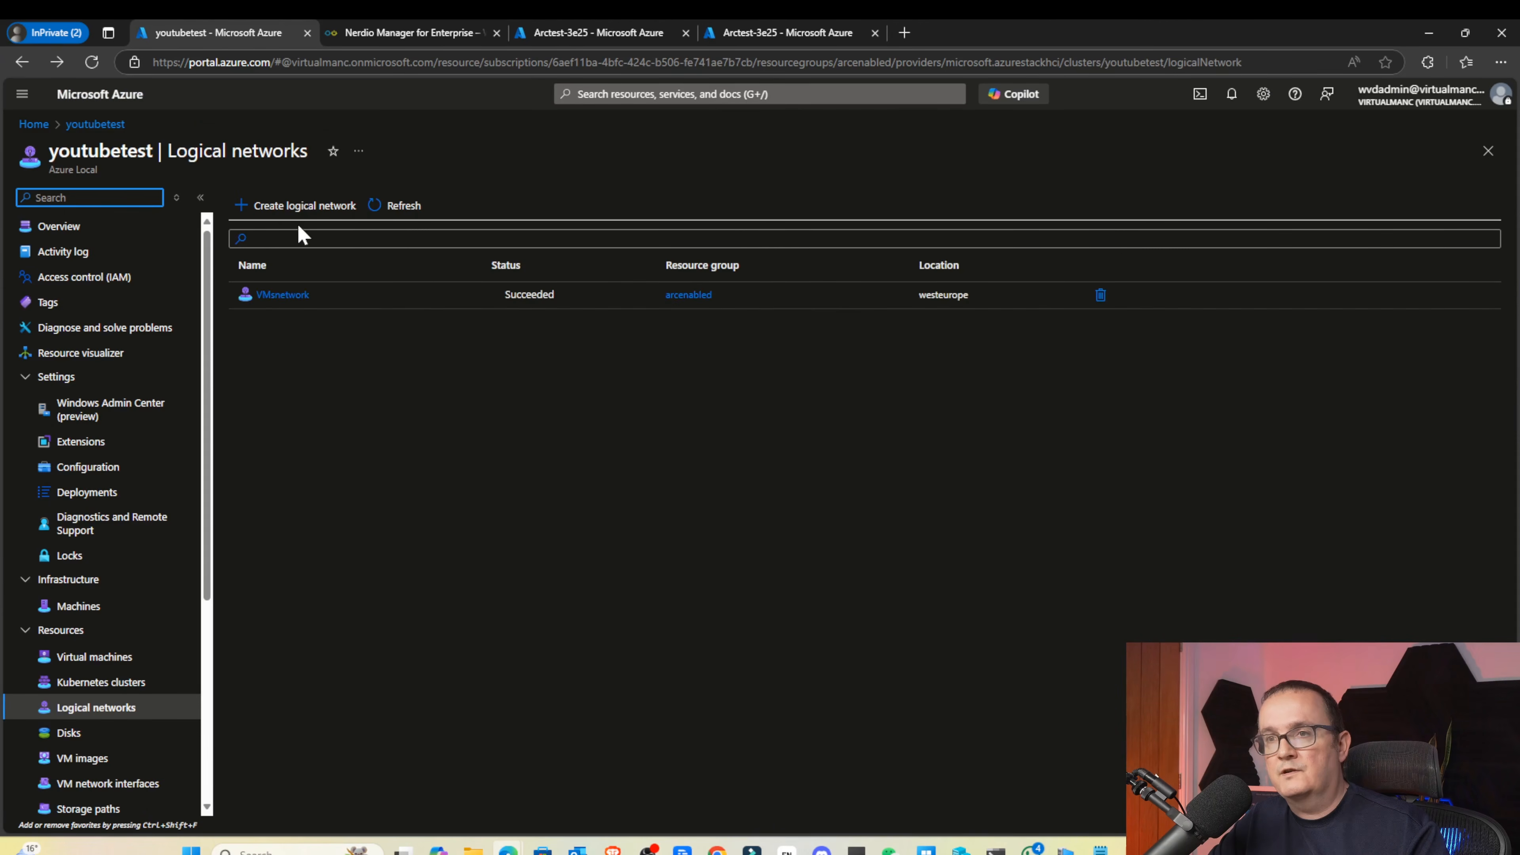
Create logical network 'networktest' on ConvergedSwitch(compute_management_storage) and continue to Network Configuration
left_click(298, 205)
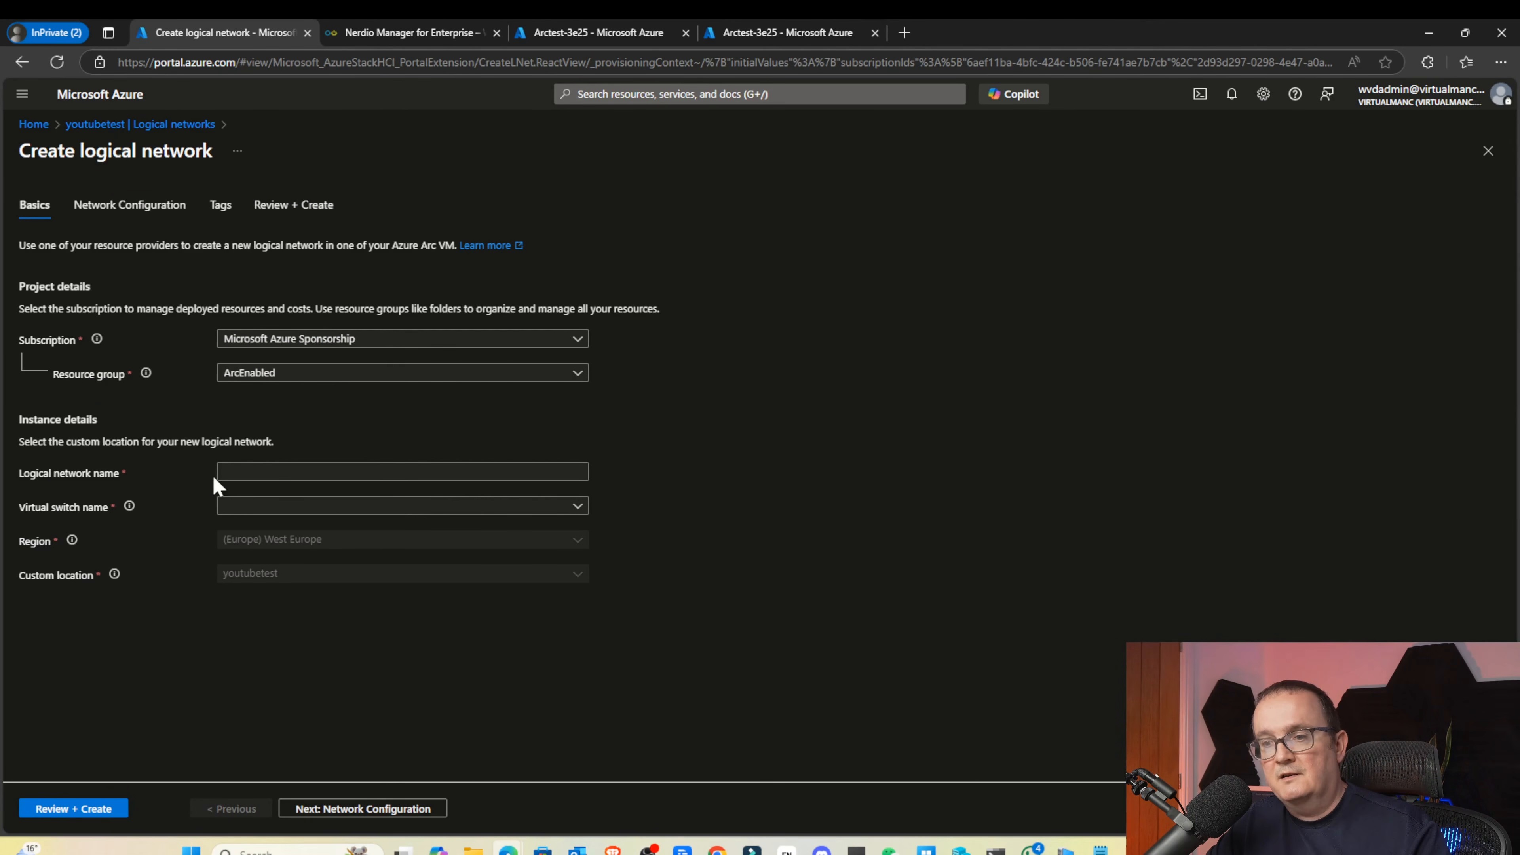
left_click(251, 472)
type("networktest")
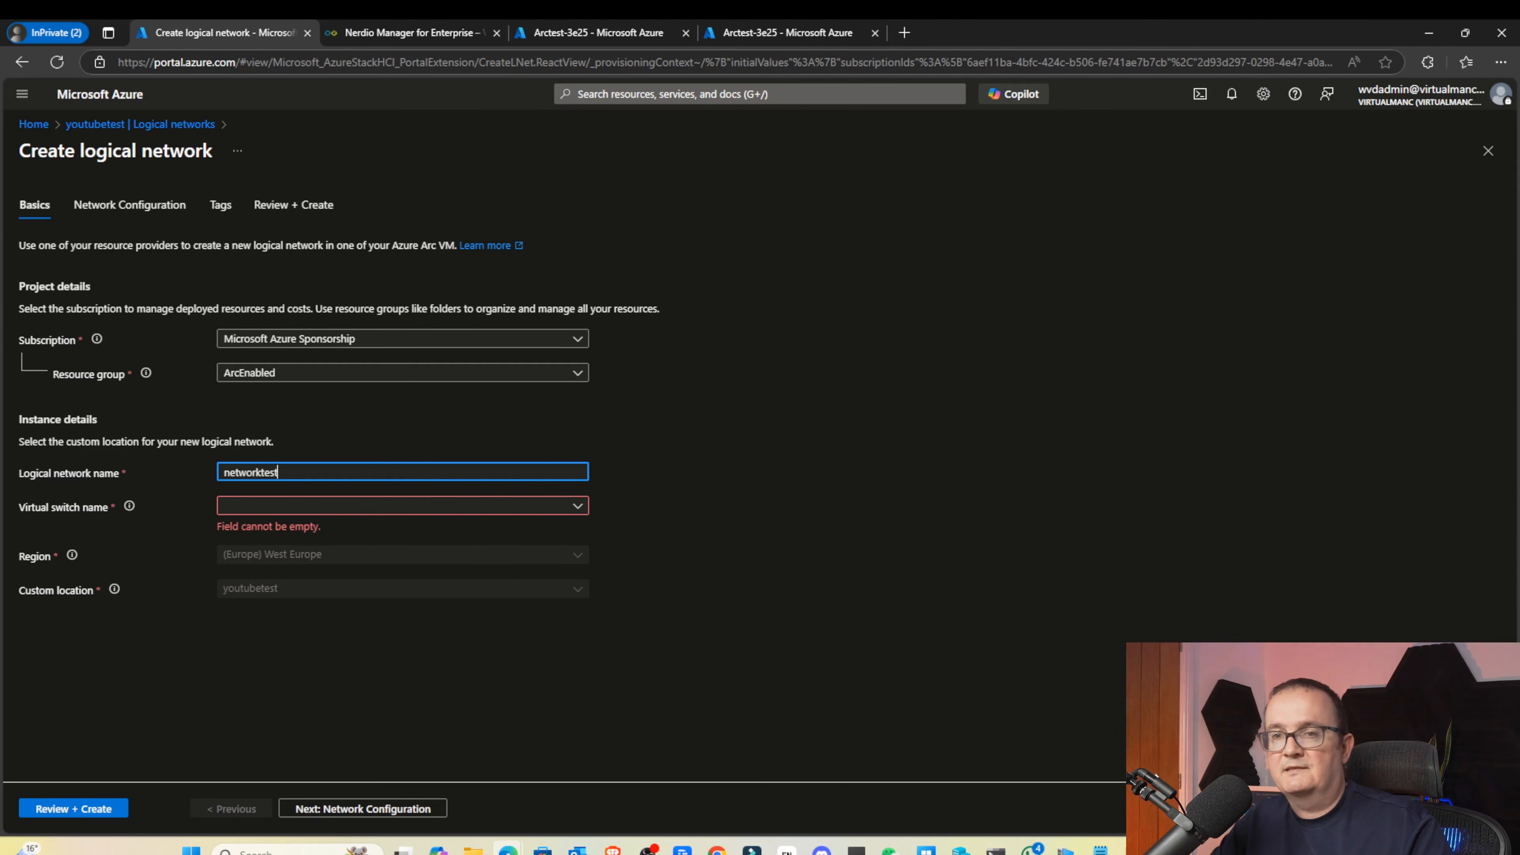
left_click(407, 506)
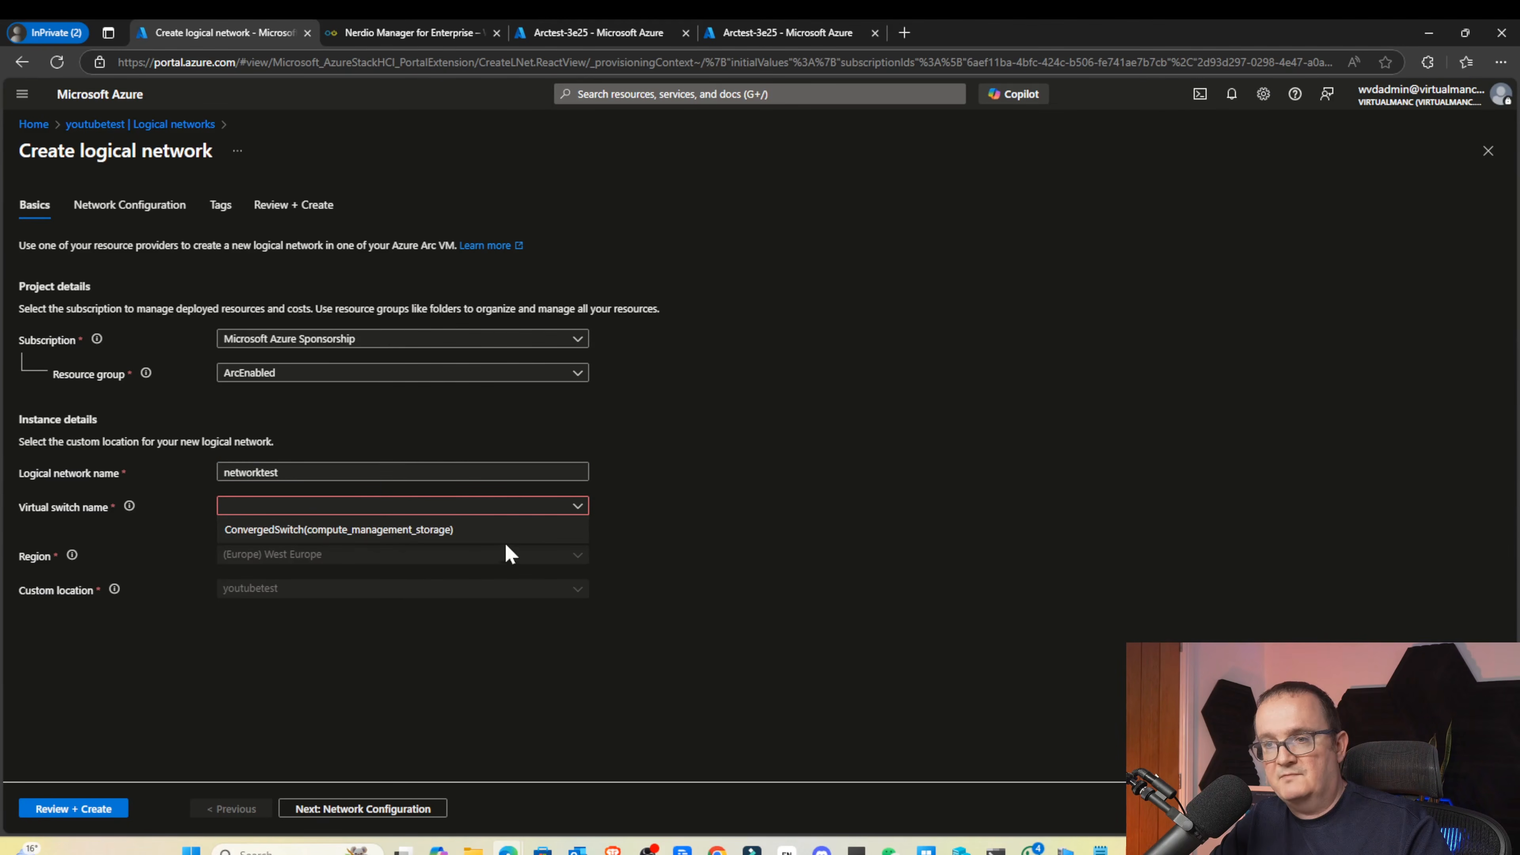
left_click(370, 532)
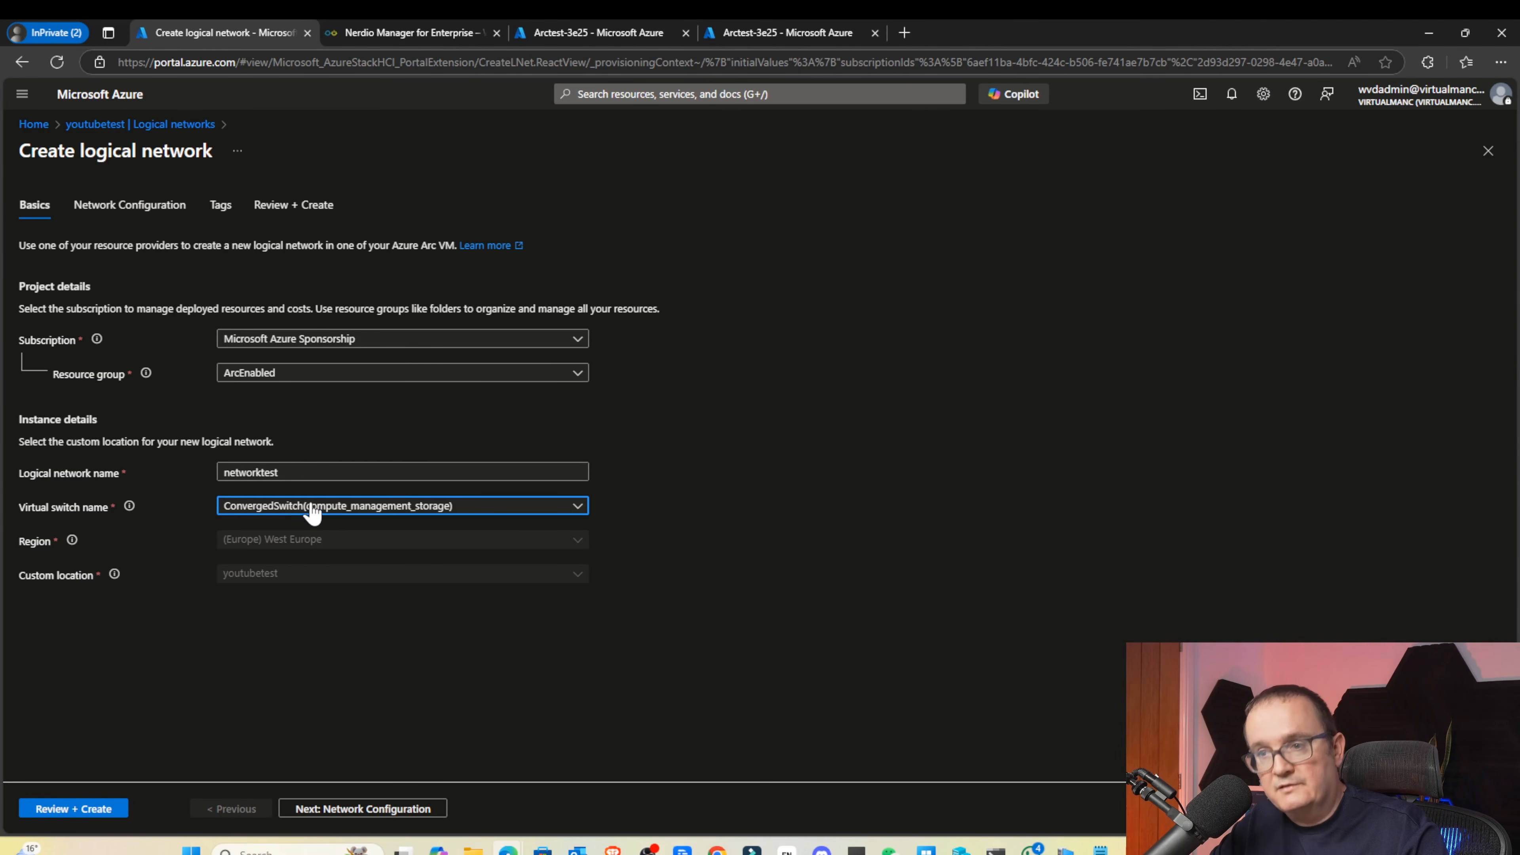
left_click(347, 809)
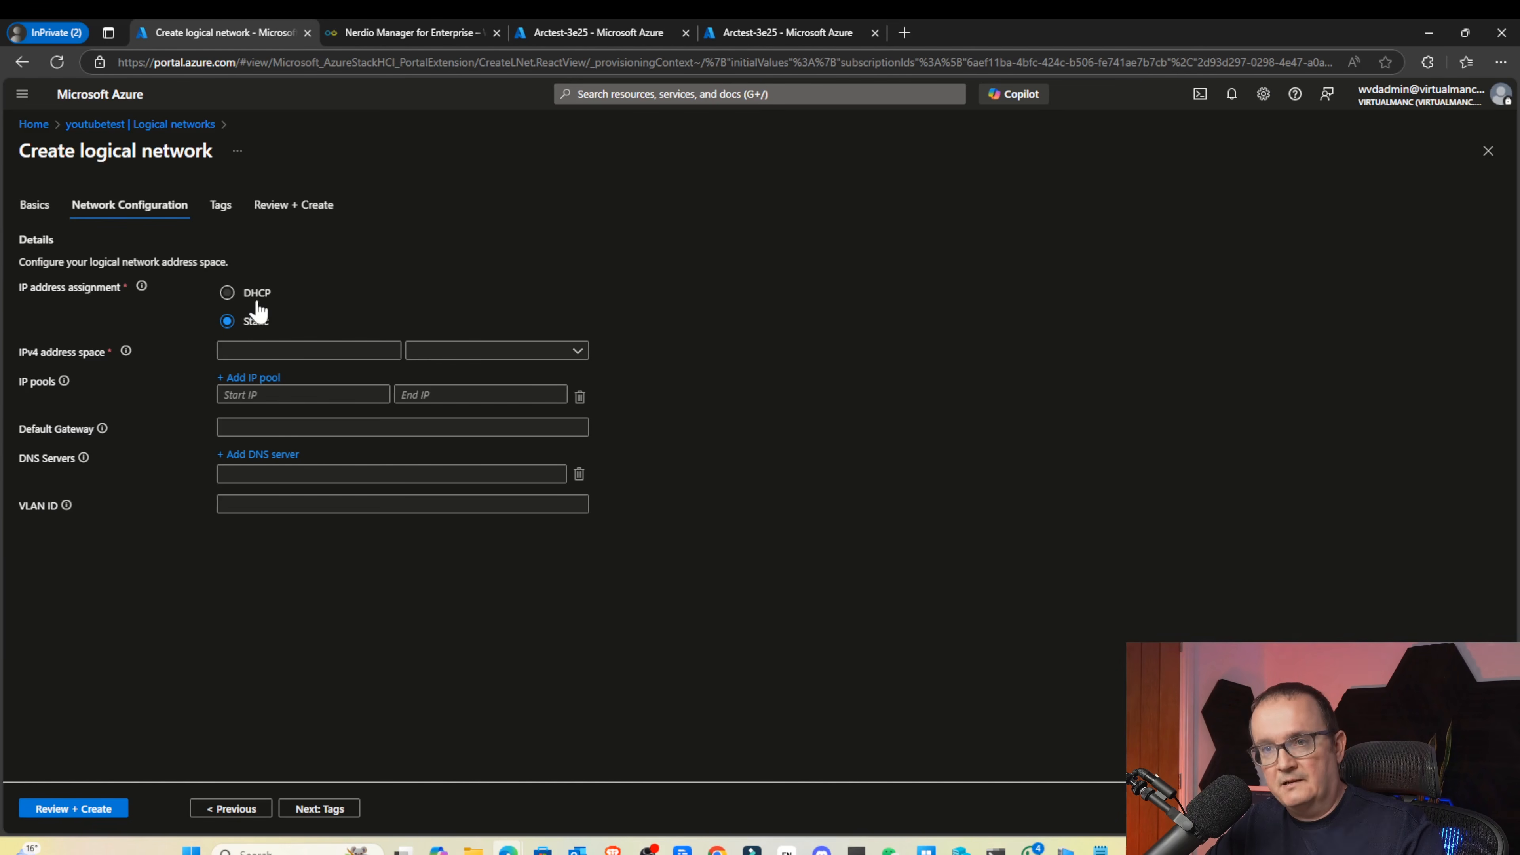
Enter the 192.168.1.0 IPv4 address space with a /24 prefix
left_click(258, 351)
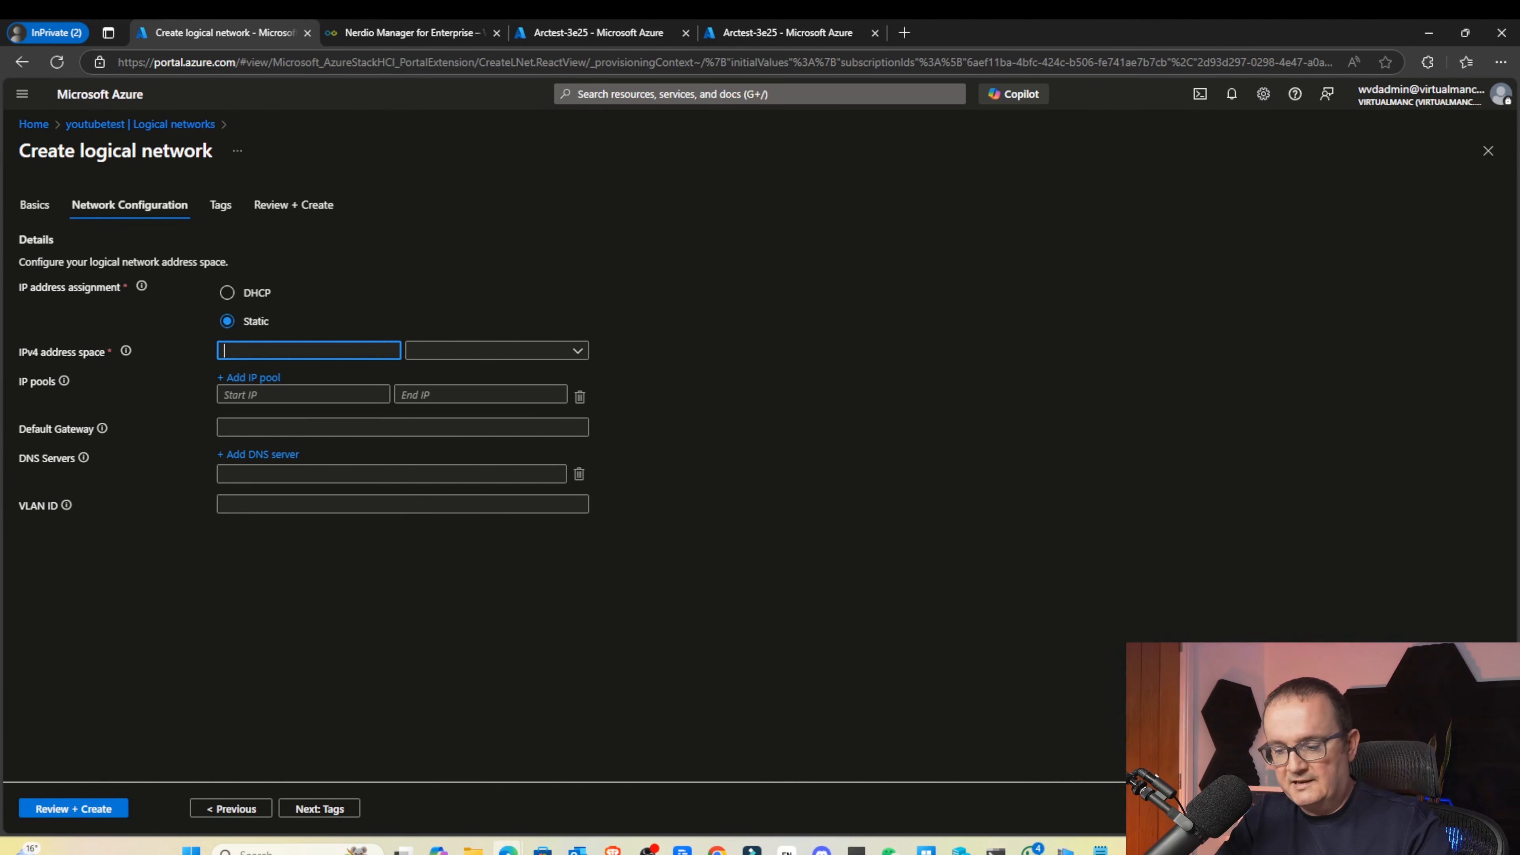
type("192")
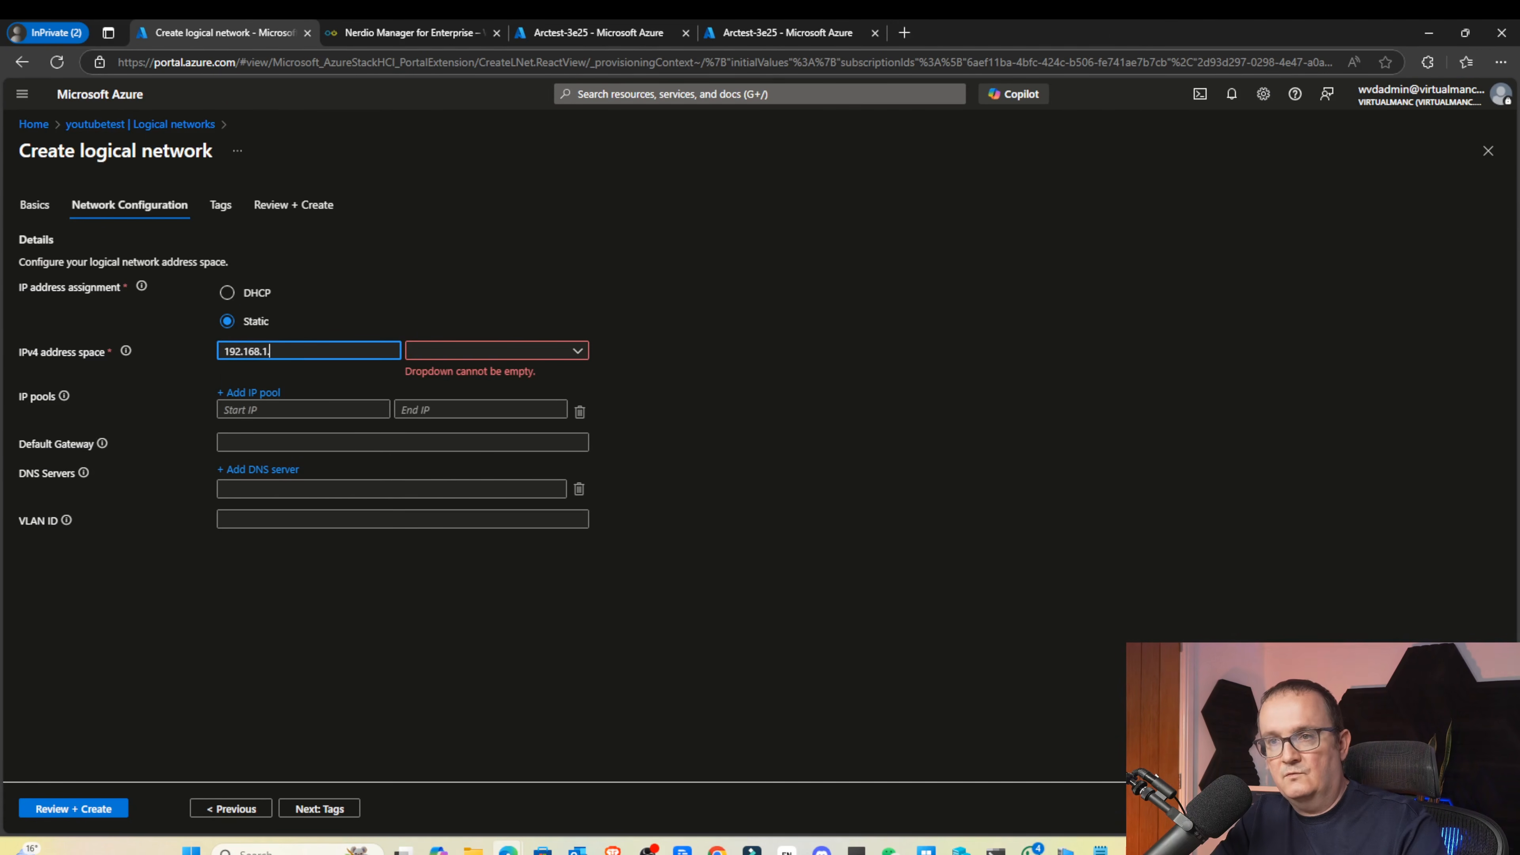
type(".168.1.")
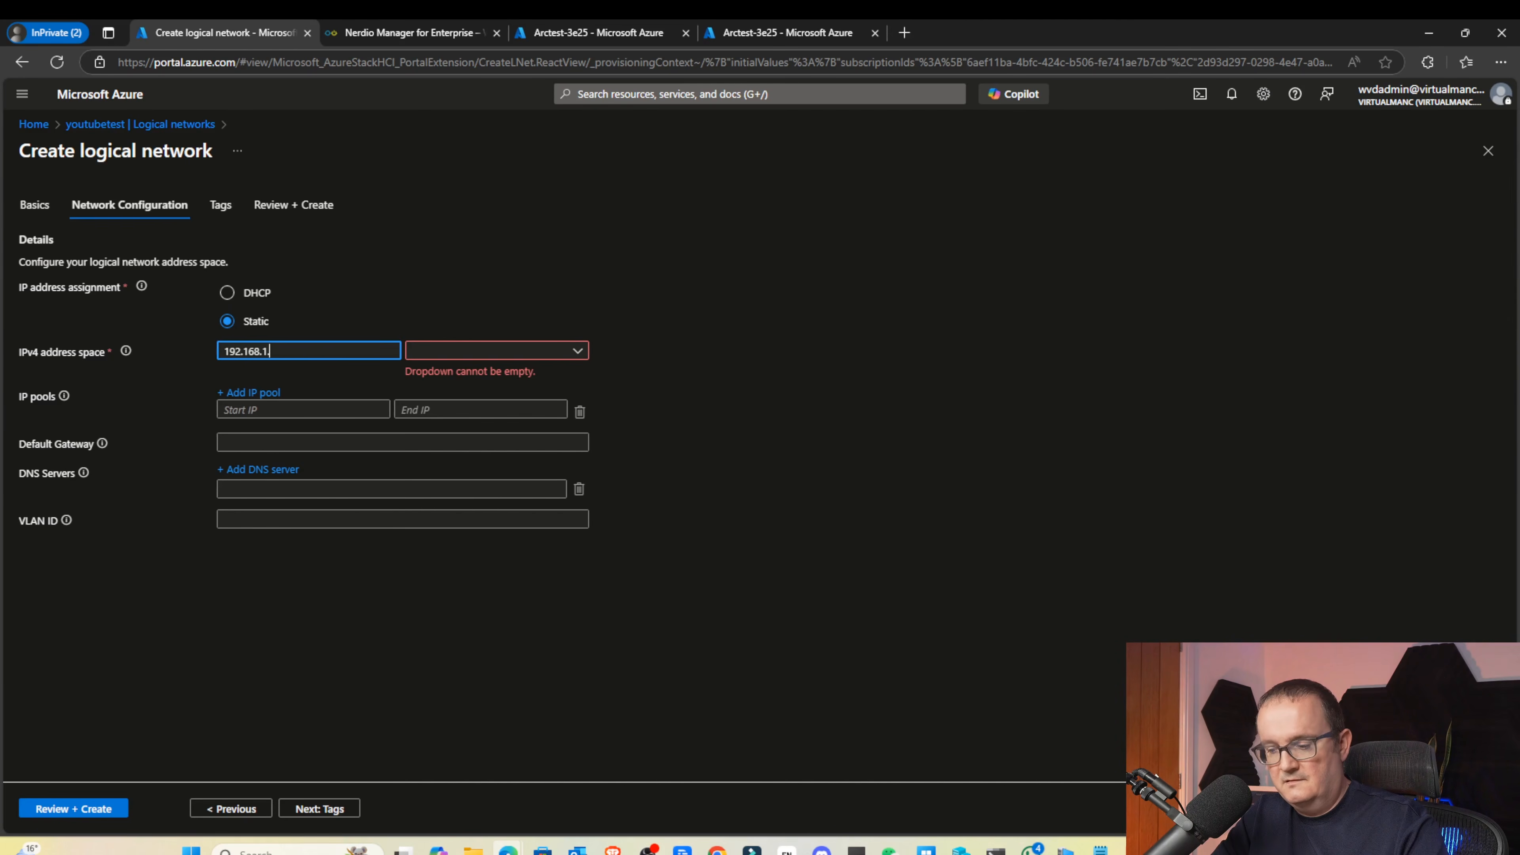
type("0/")
key("BackSpace")
key("BackSpace")
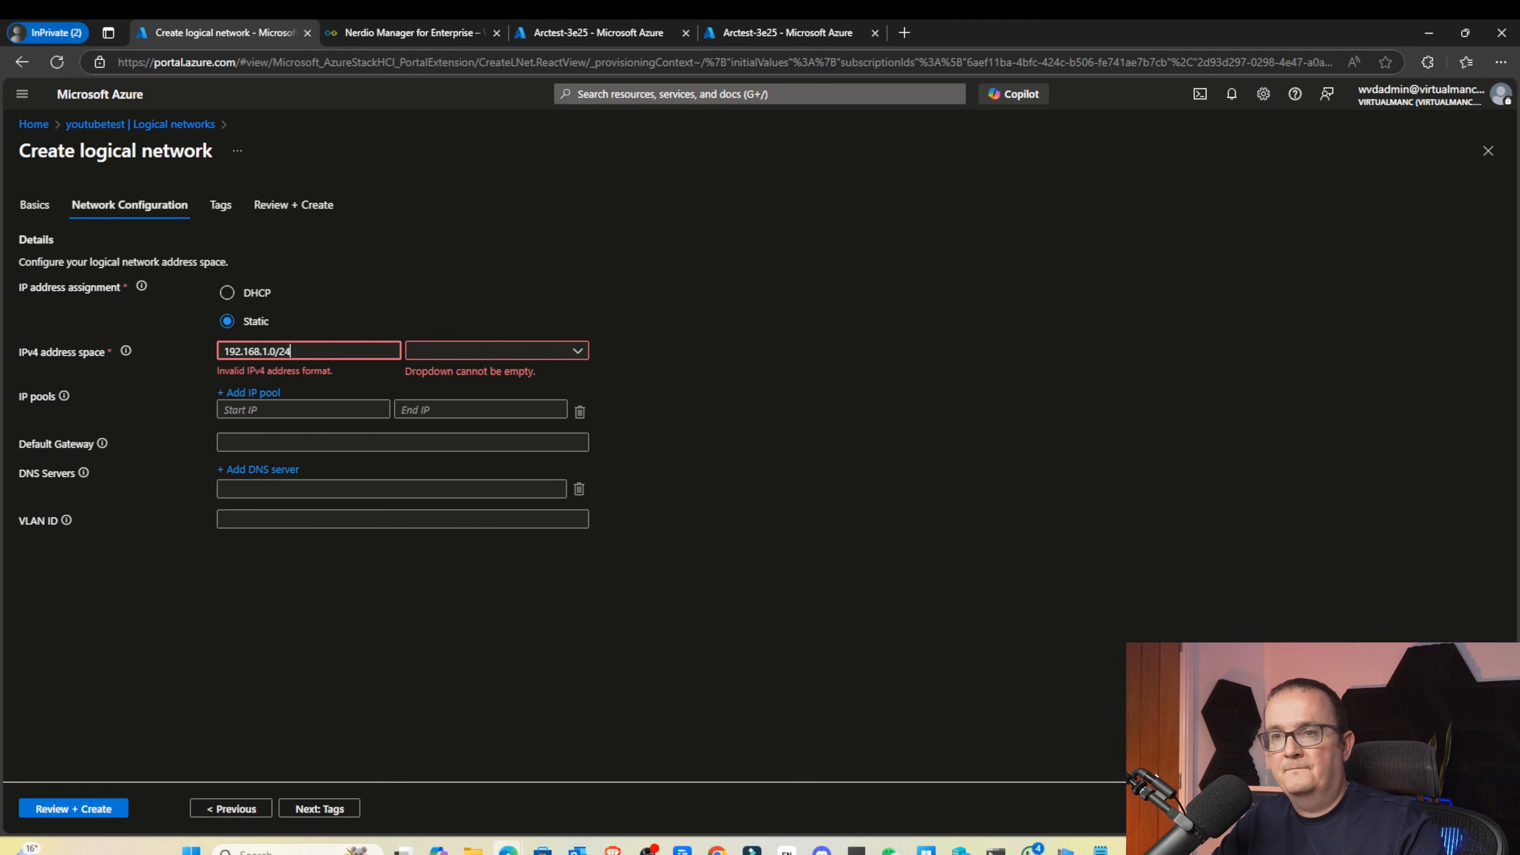
key("BackSpace")
left_click(503, 360)
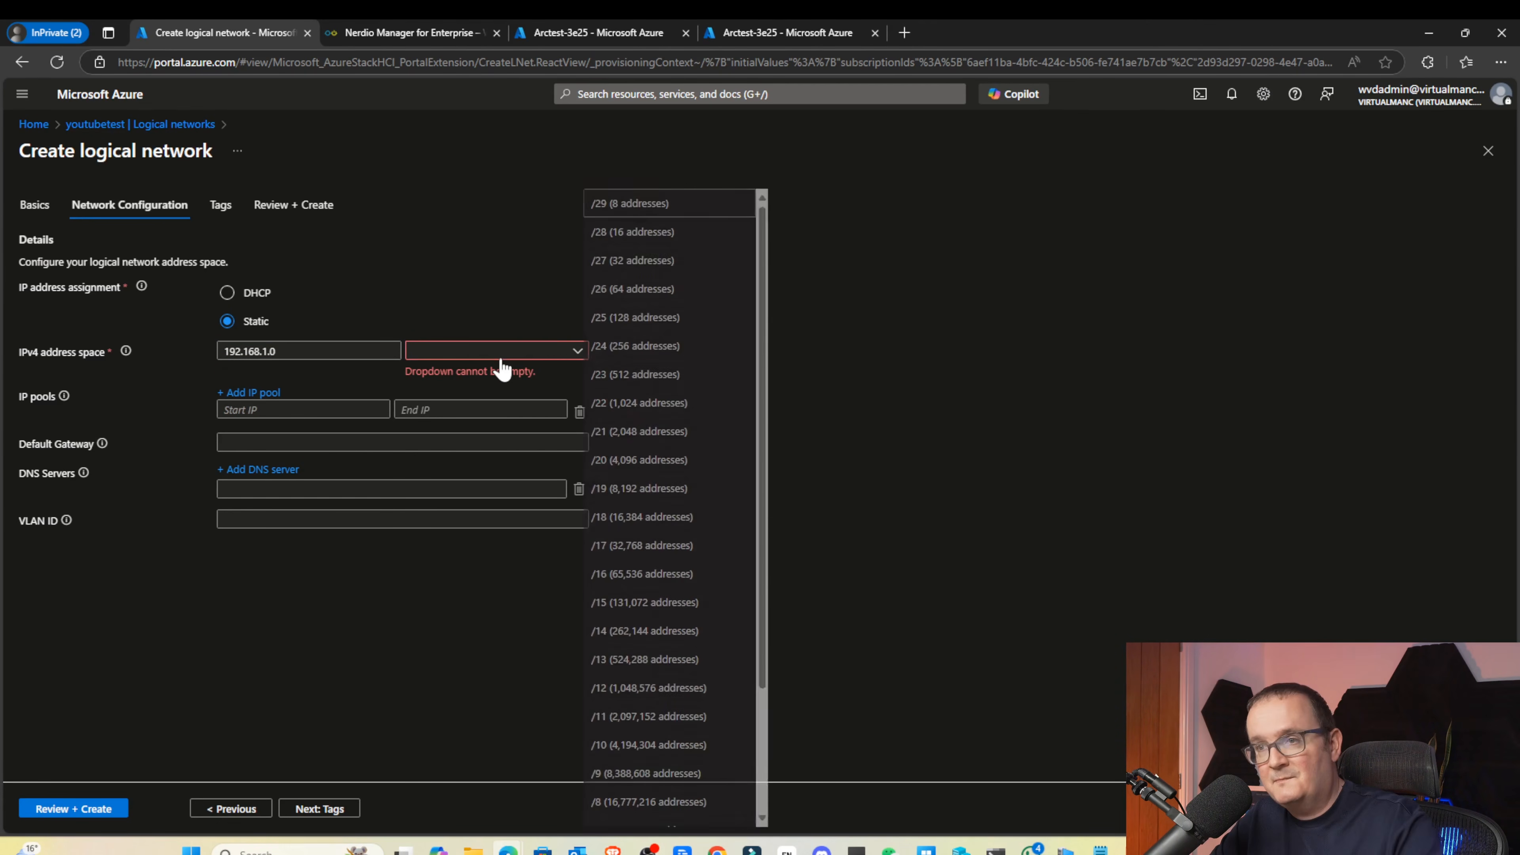
scroll(662, 249, "down", 1)
left_click(643, 346)
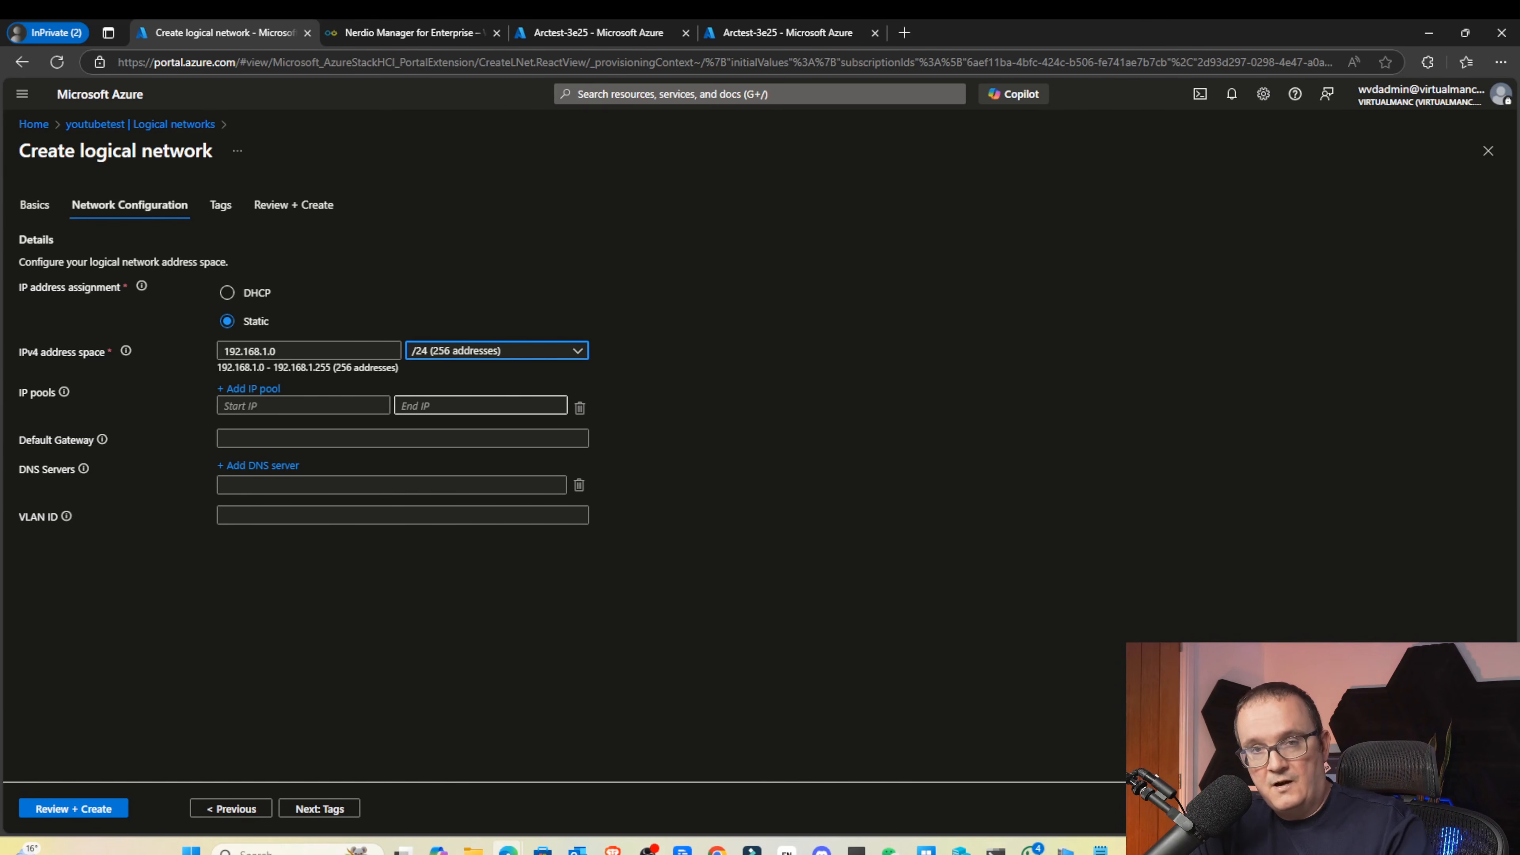
Bring the Hyper-V Manager window to the front
mouse_move(960, 849)
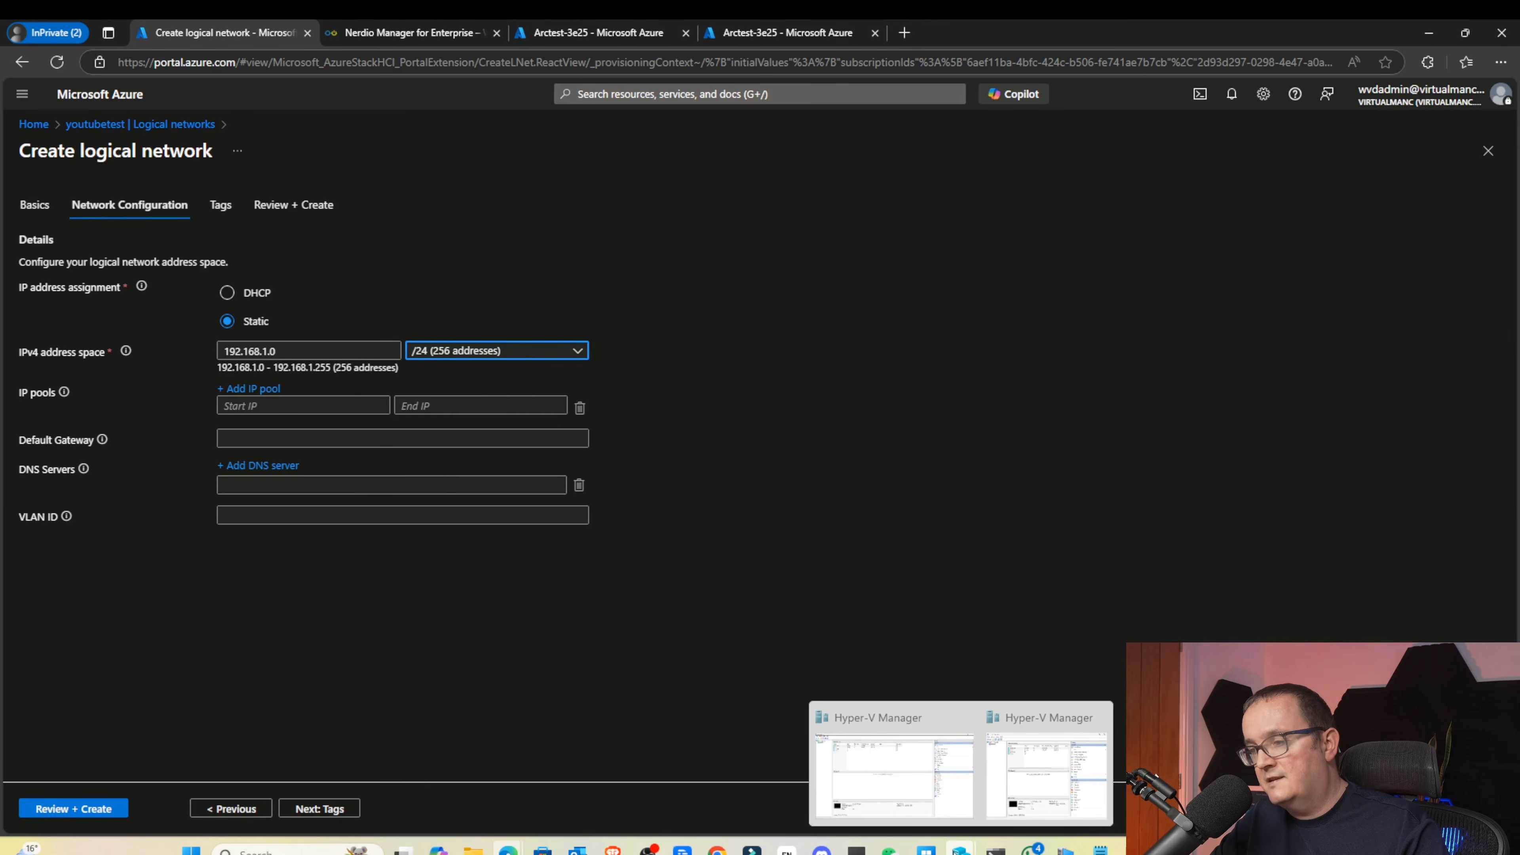
left_click(933, 783)
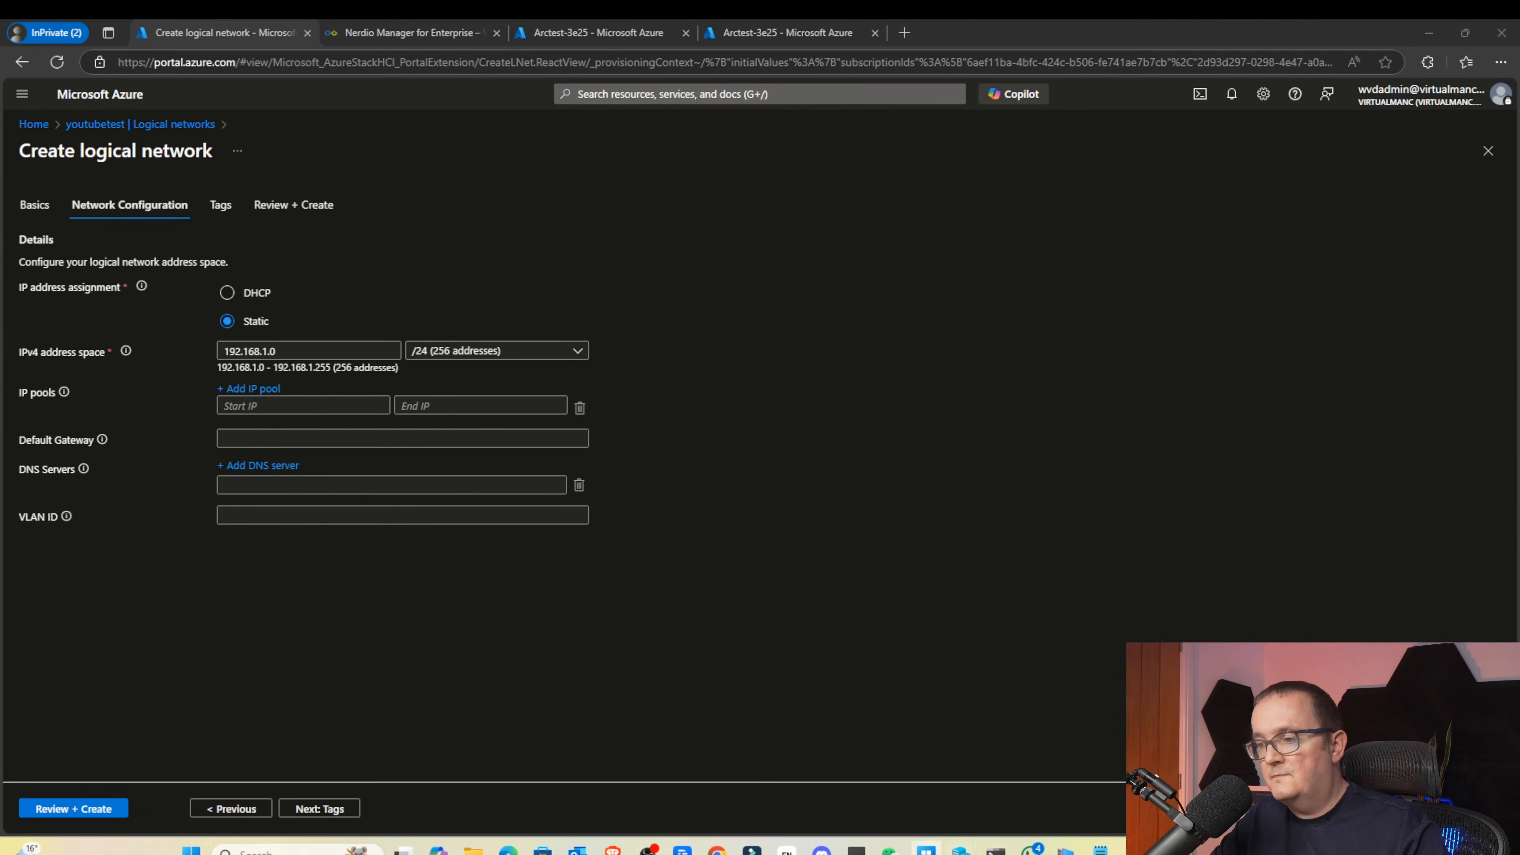
mouse_move(961, 851)
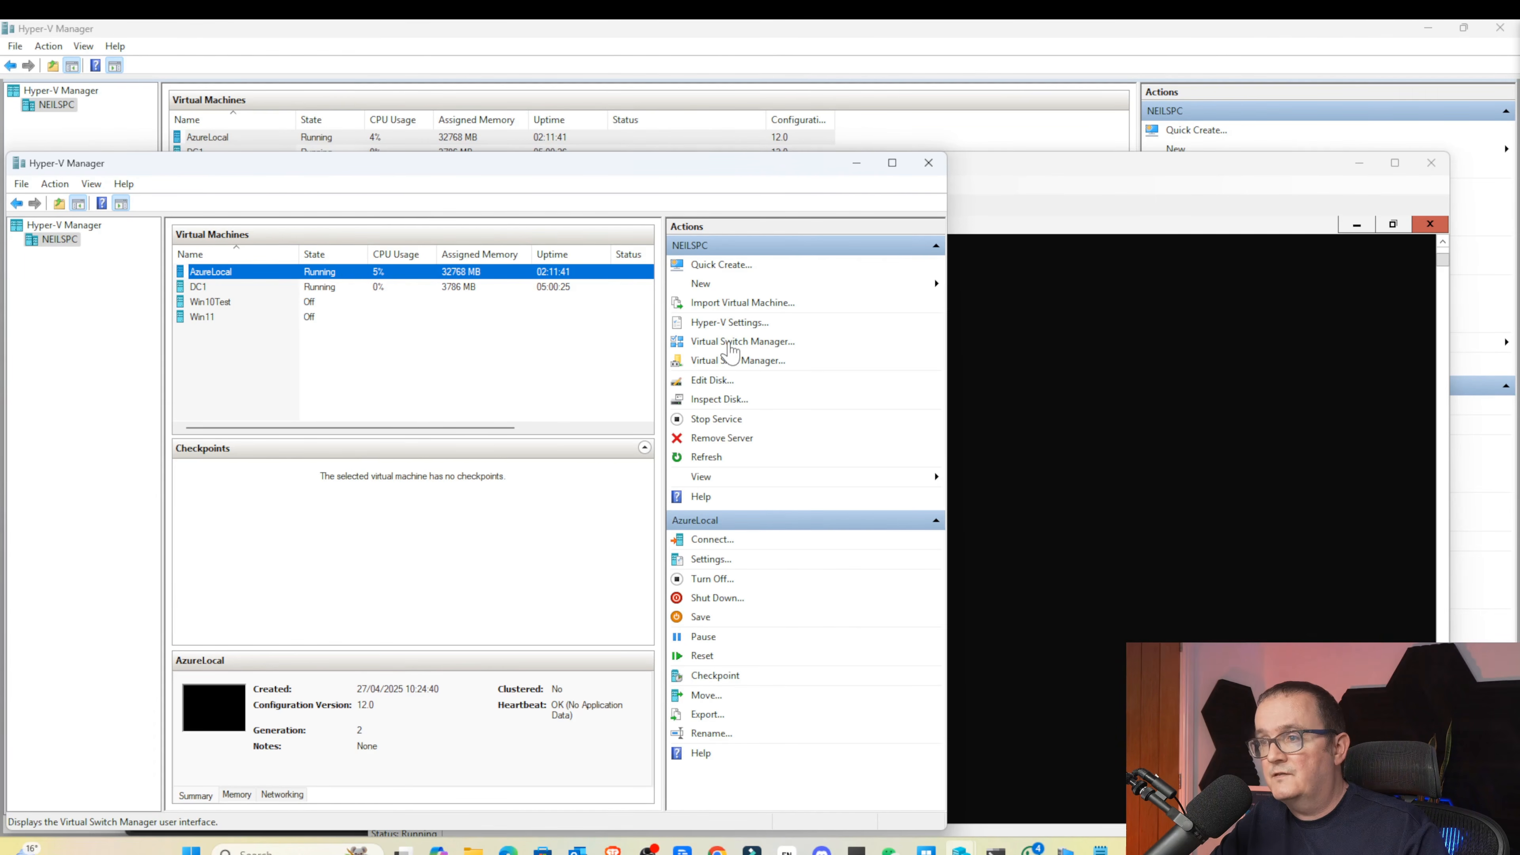
Open Virtual Switch Manager and view the External switch's Realtek PCIe 2.5GbE adapter binding
left_click(731, 342)
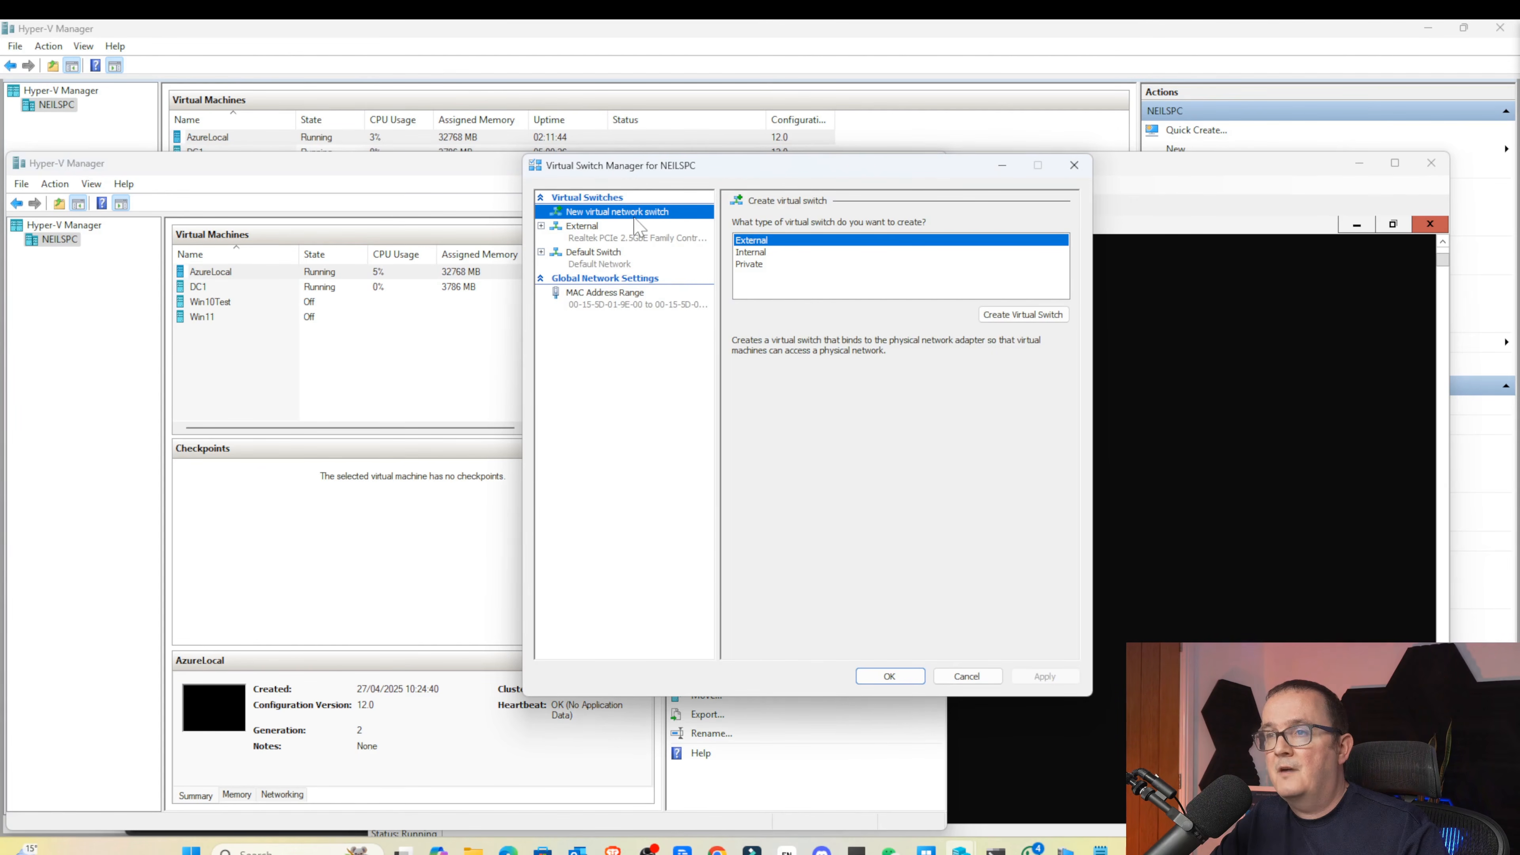
left_click(614, 235)
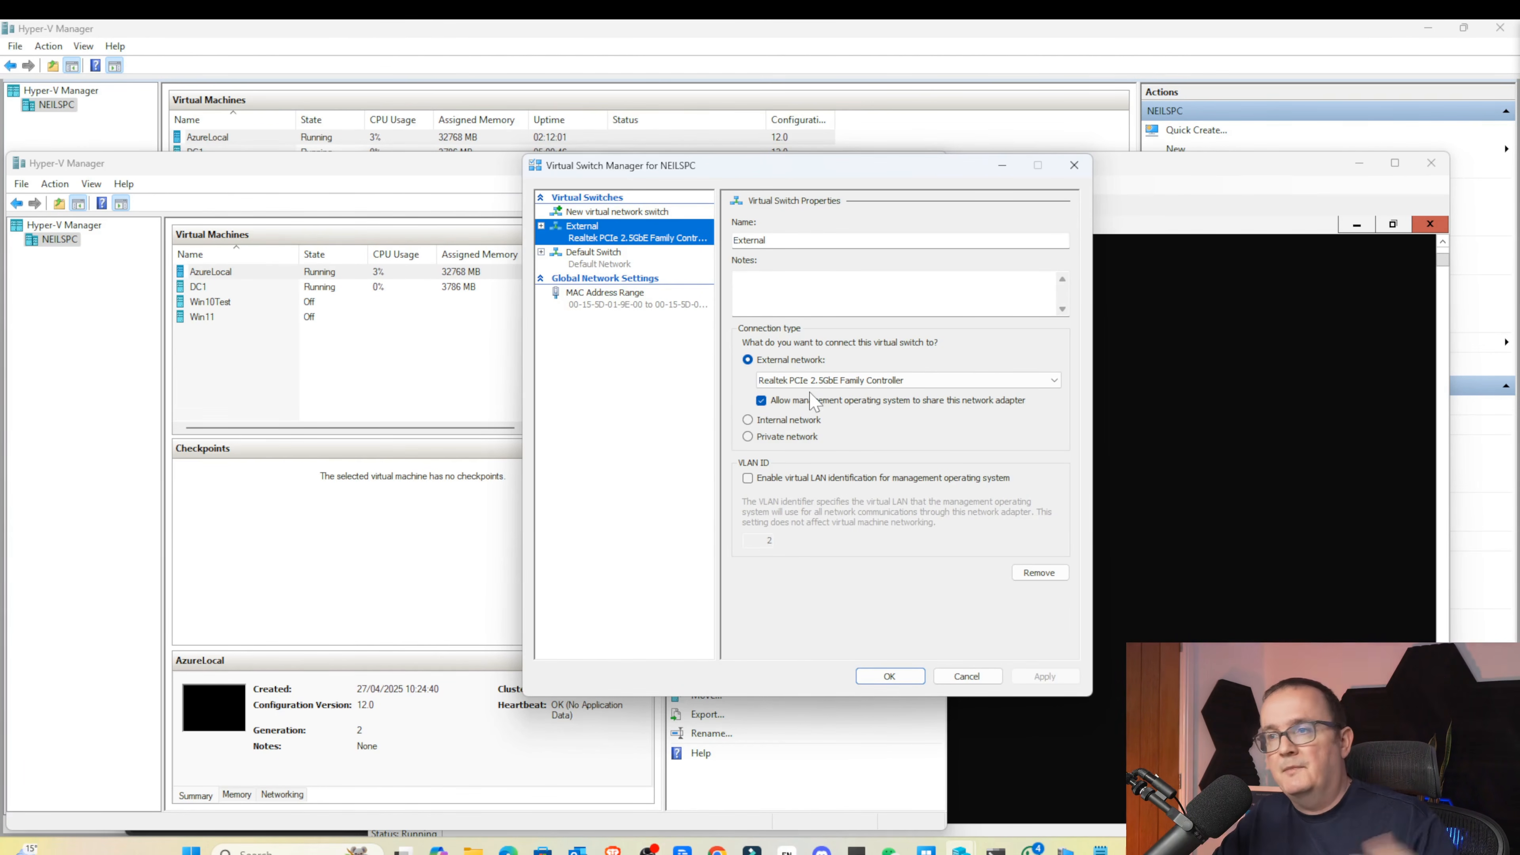
Back in the network draft, leave Default Gateway, DNS Servers and VLAN ID empty
mouse_move(508, 850)
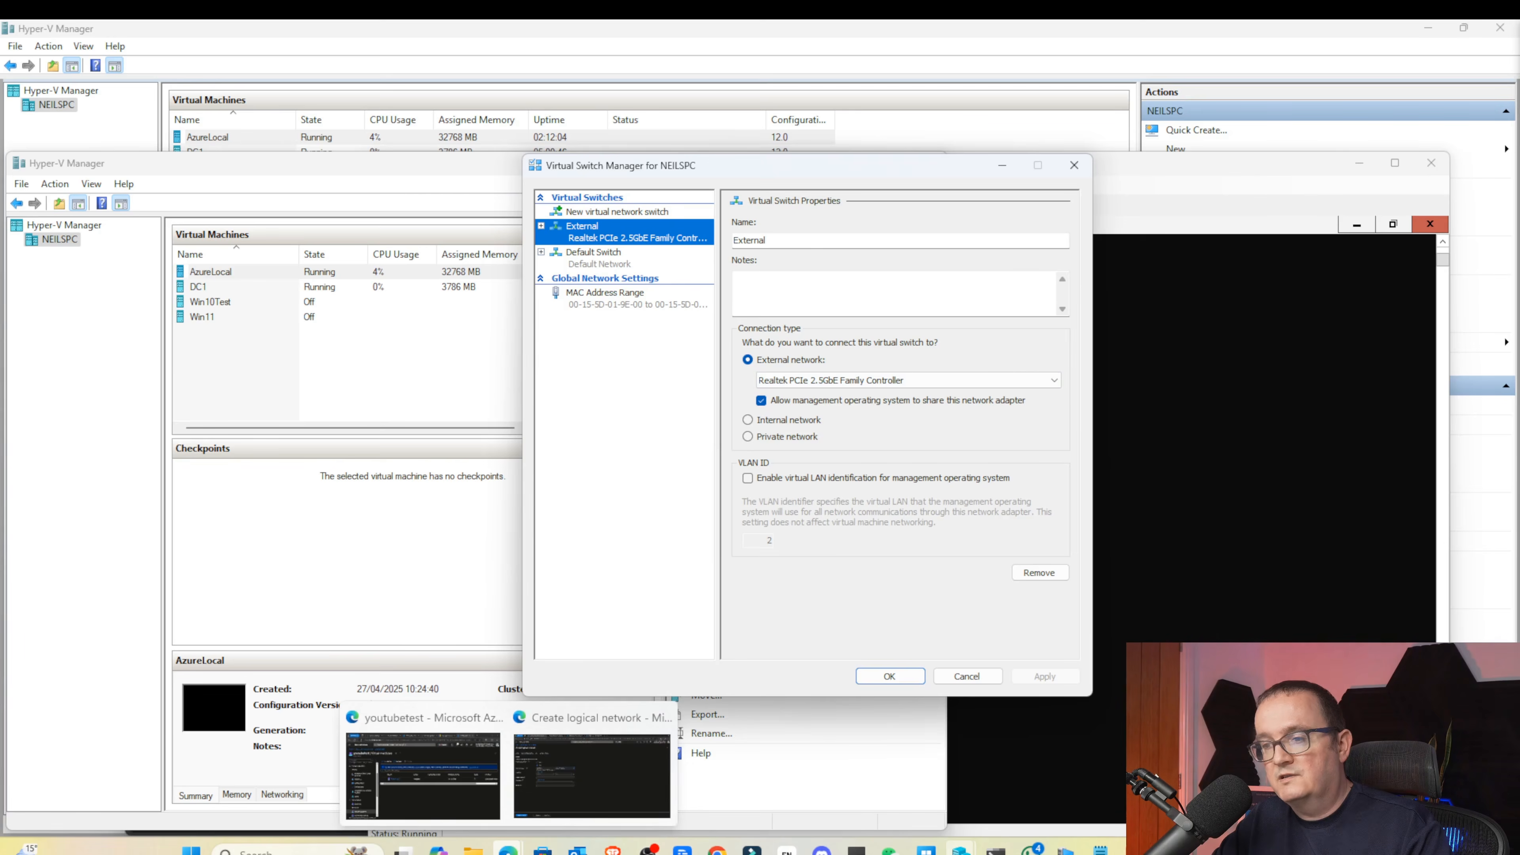
left_click(583, 805)
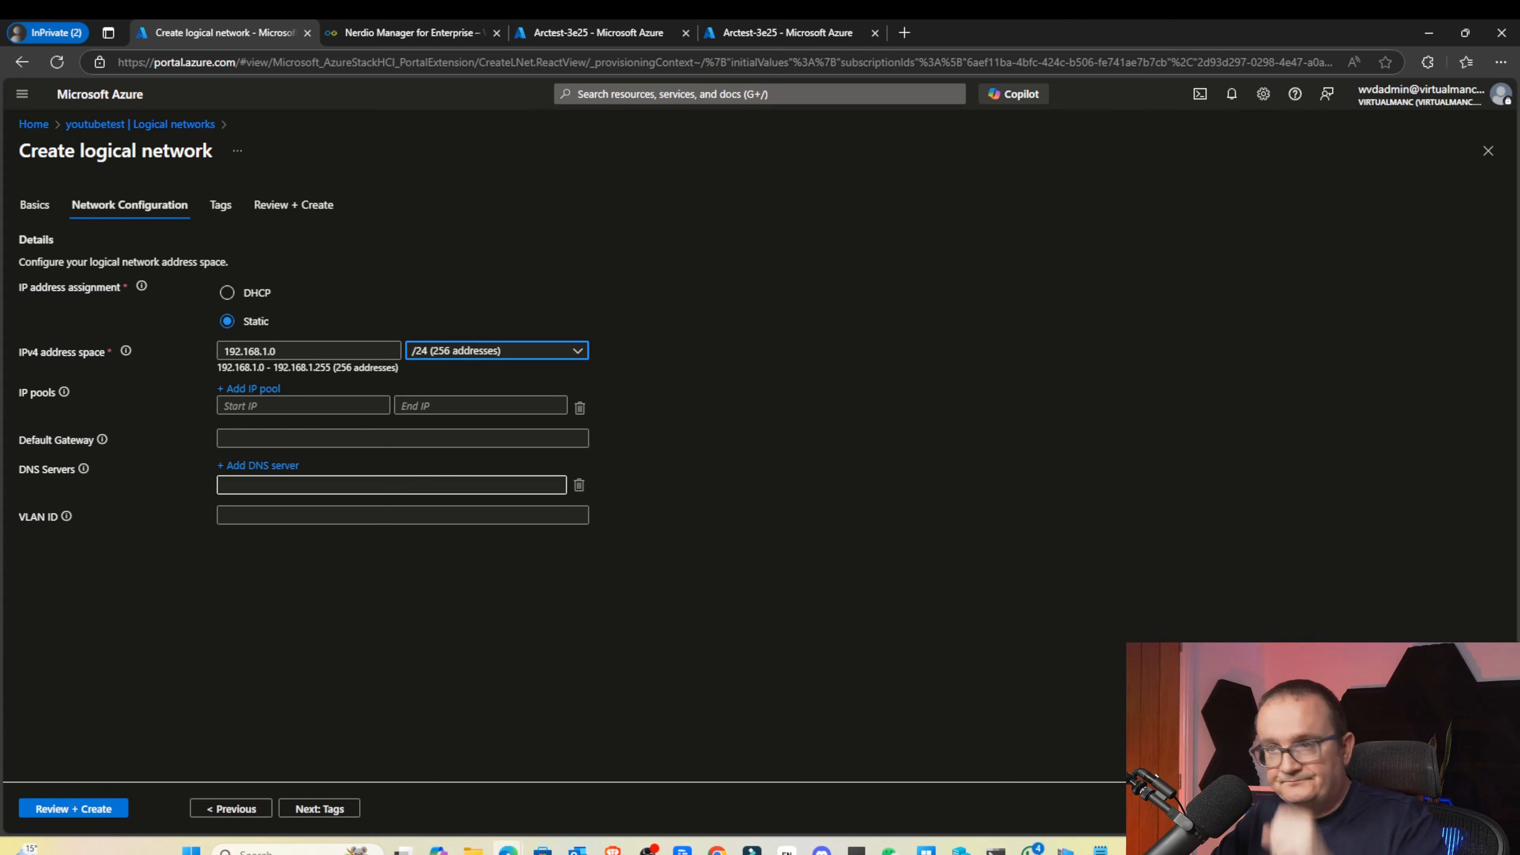
left_click(227, 439)
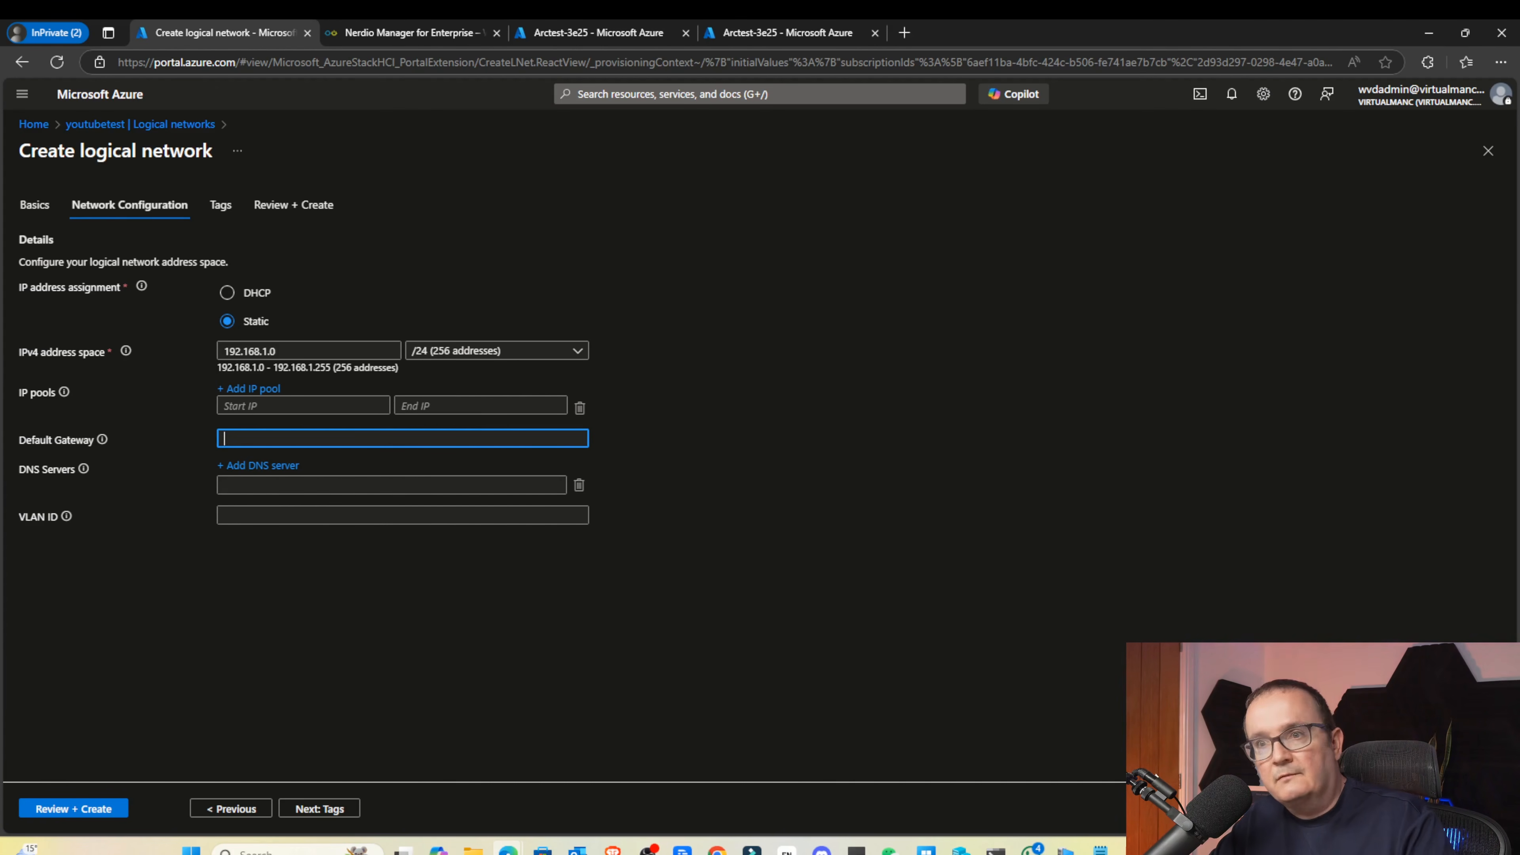
left_click(220, 487)
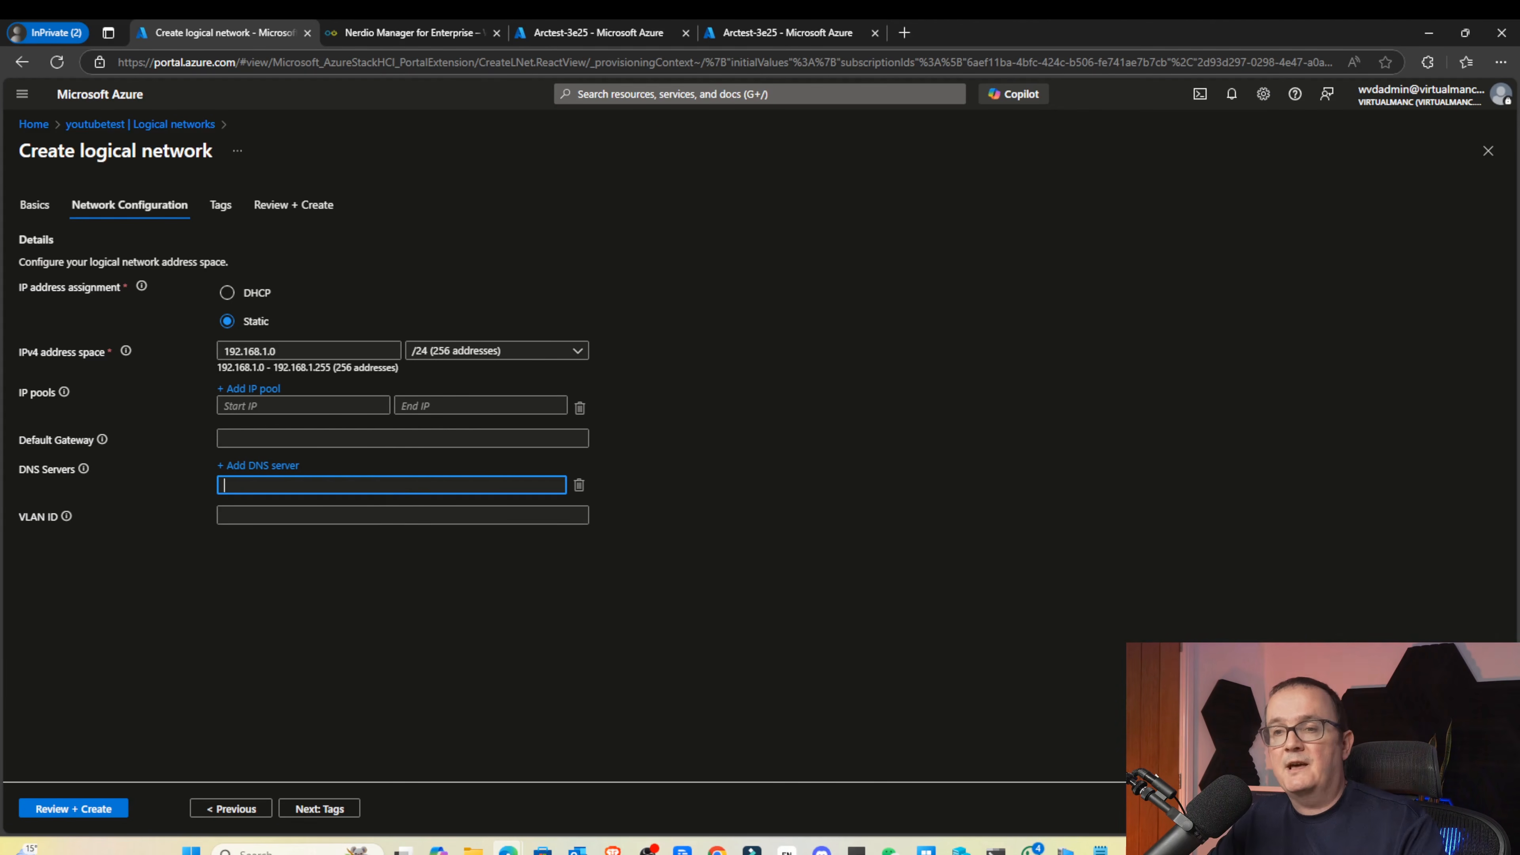
left_click(246, 517)
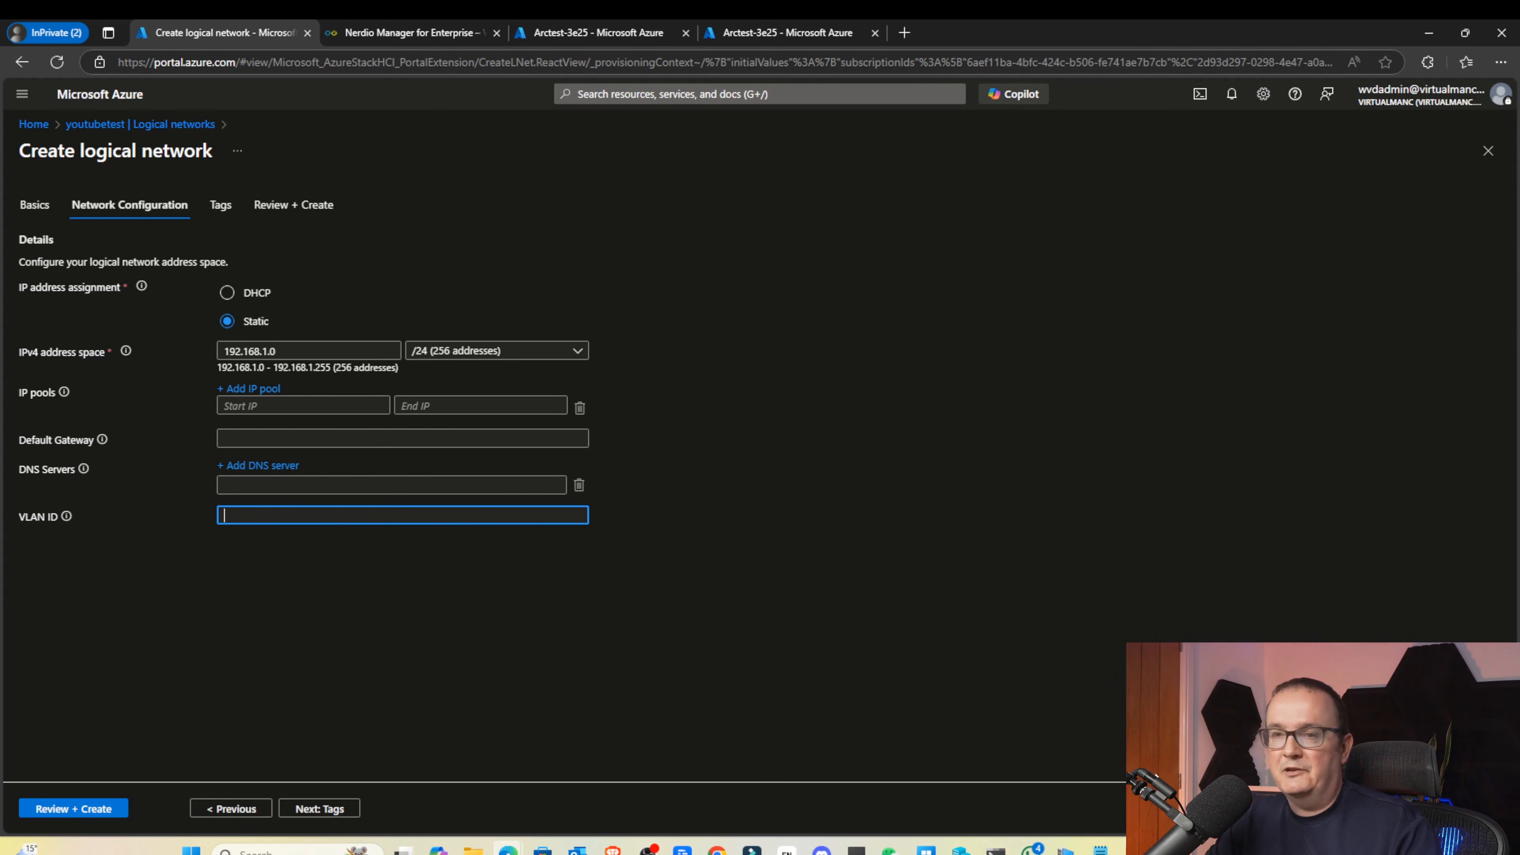
left_click(64, 519)
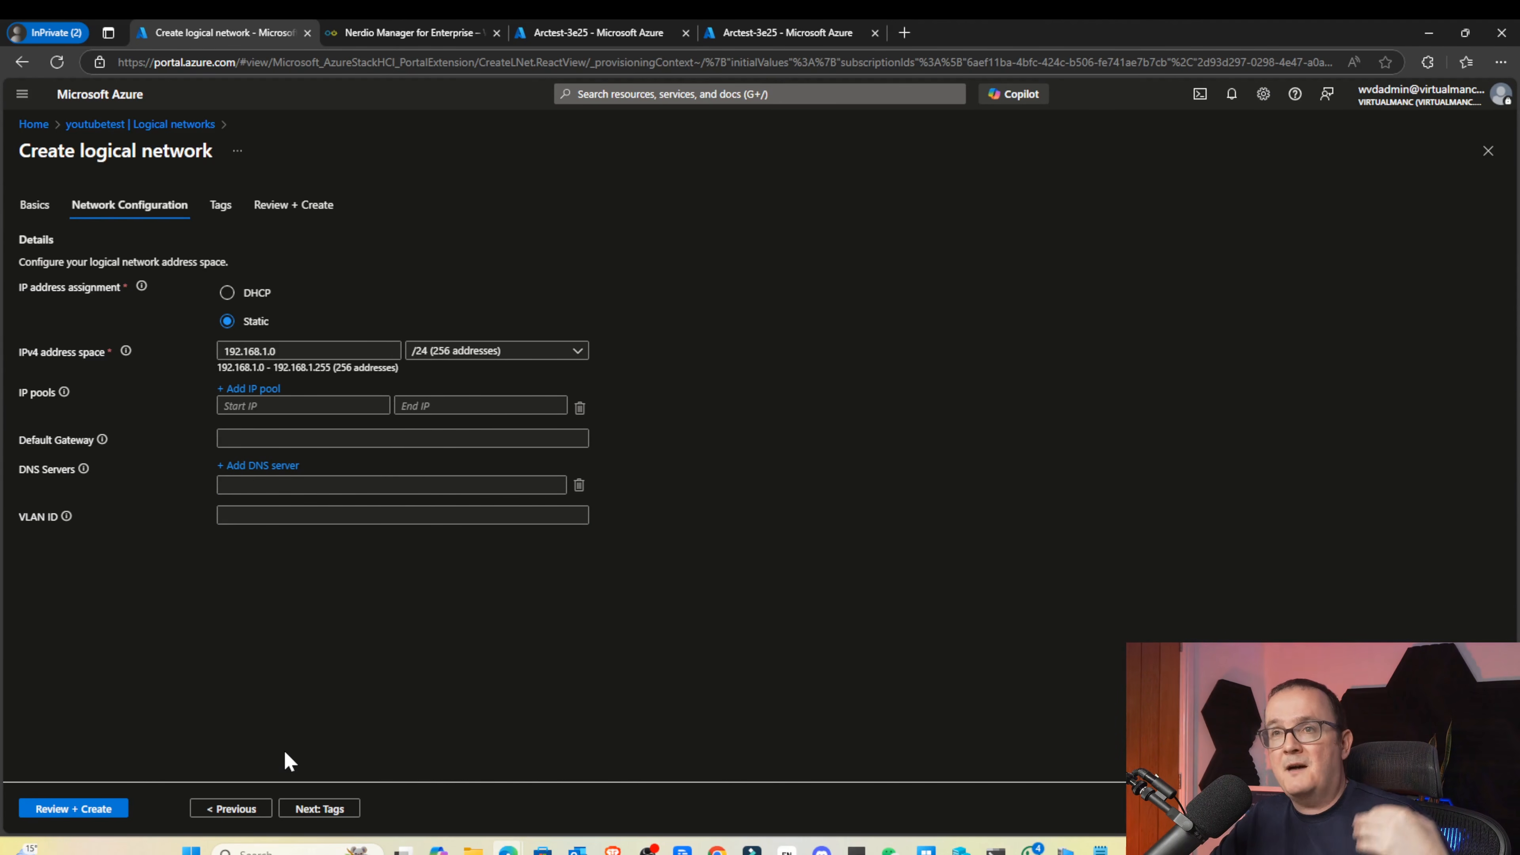
Return to Logical networks, then open the VM images page listing Win1124h2
left_click(157, 125)
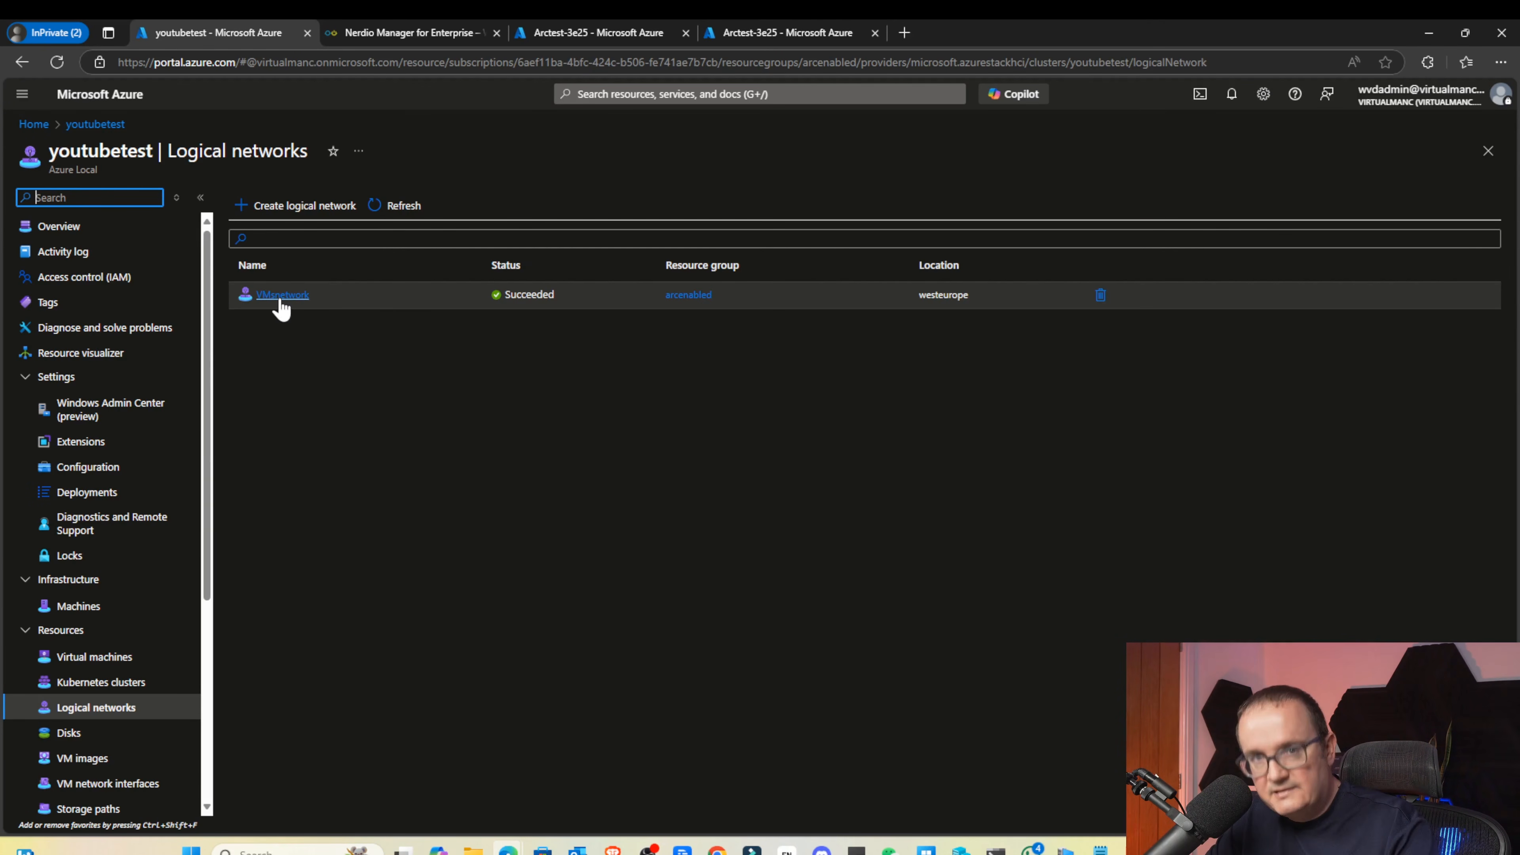
scroll(136, 499, "down", 1)
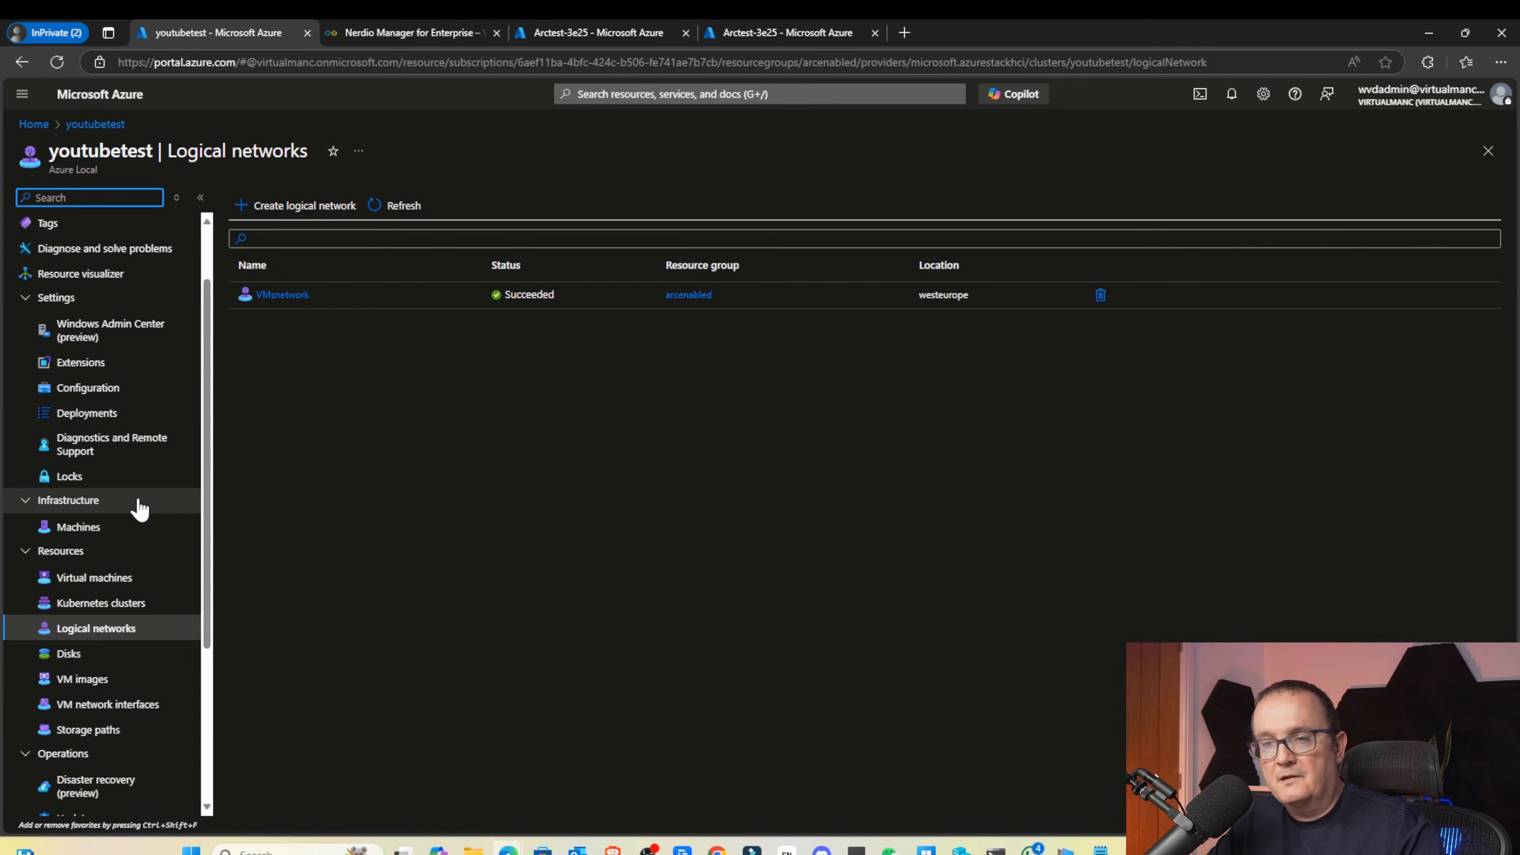
left_click(136, 688)
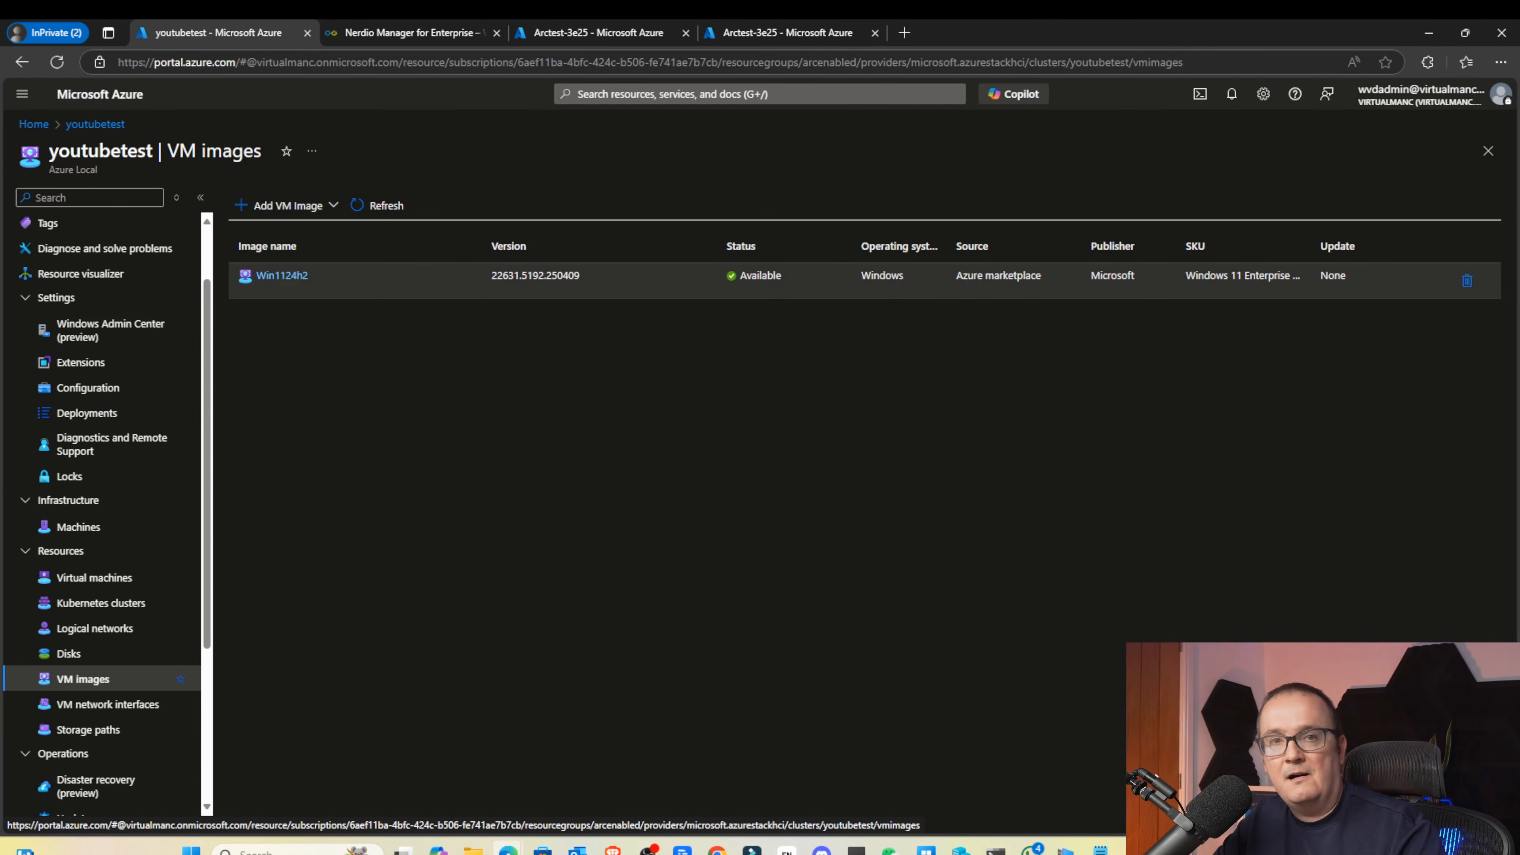
Start a new Azure Marketplace image and name it Win11Image
left_click(298, 208)
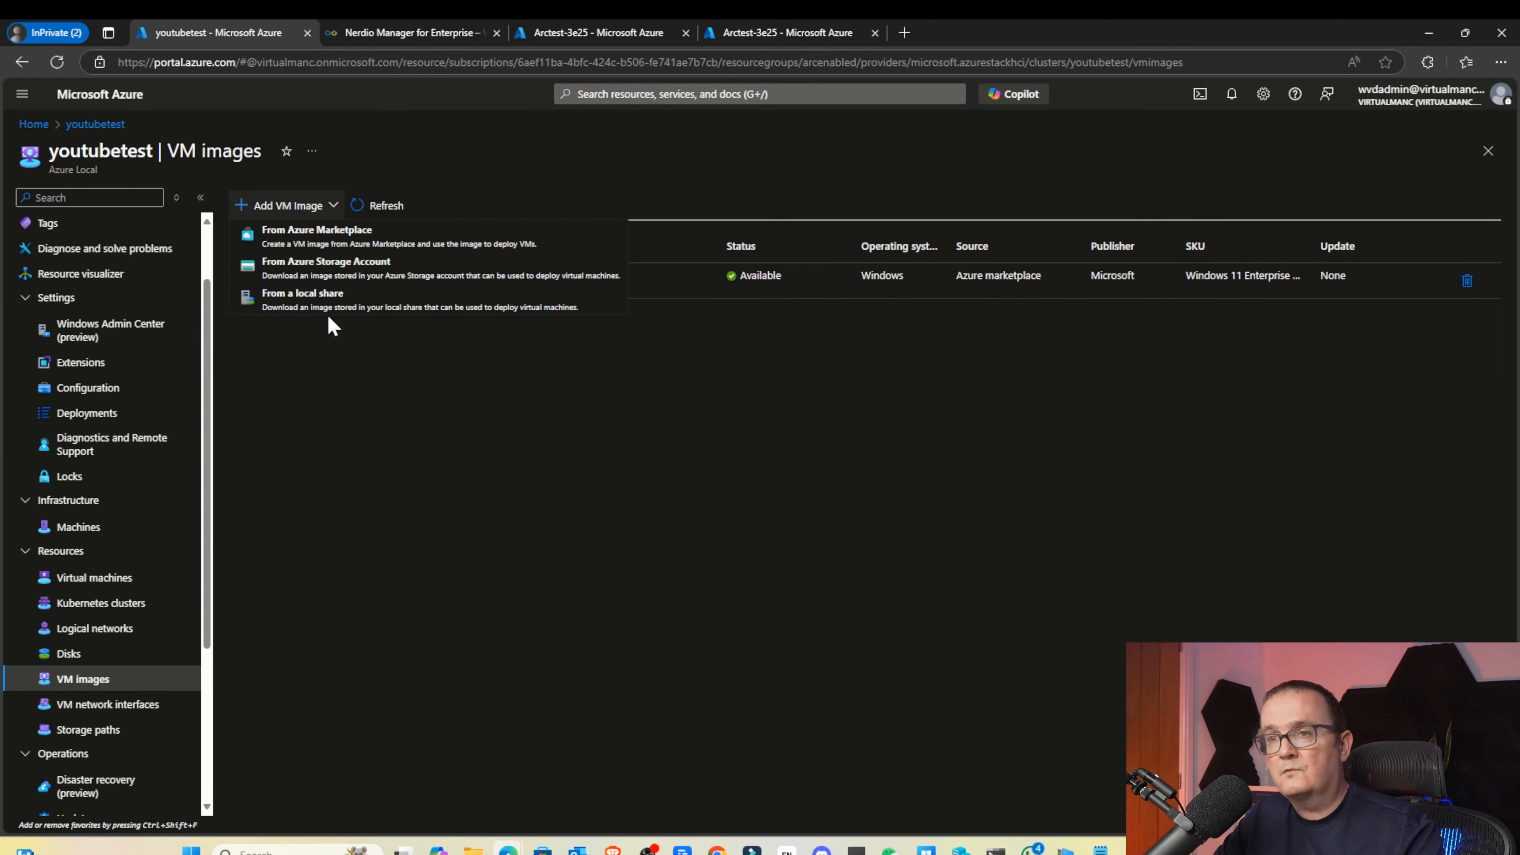
left_click(326, 245)
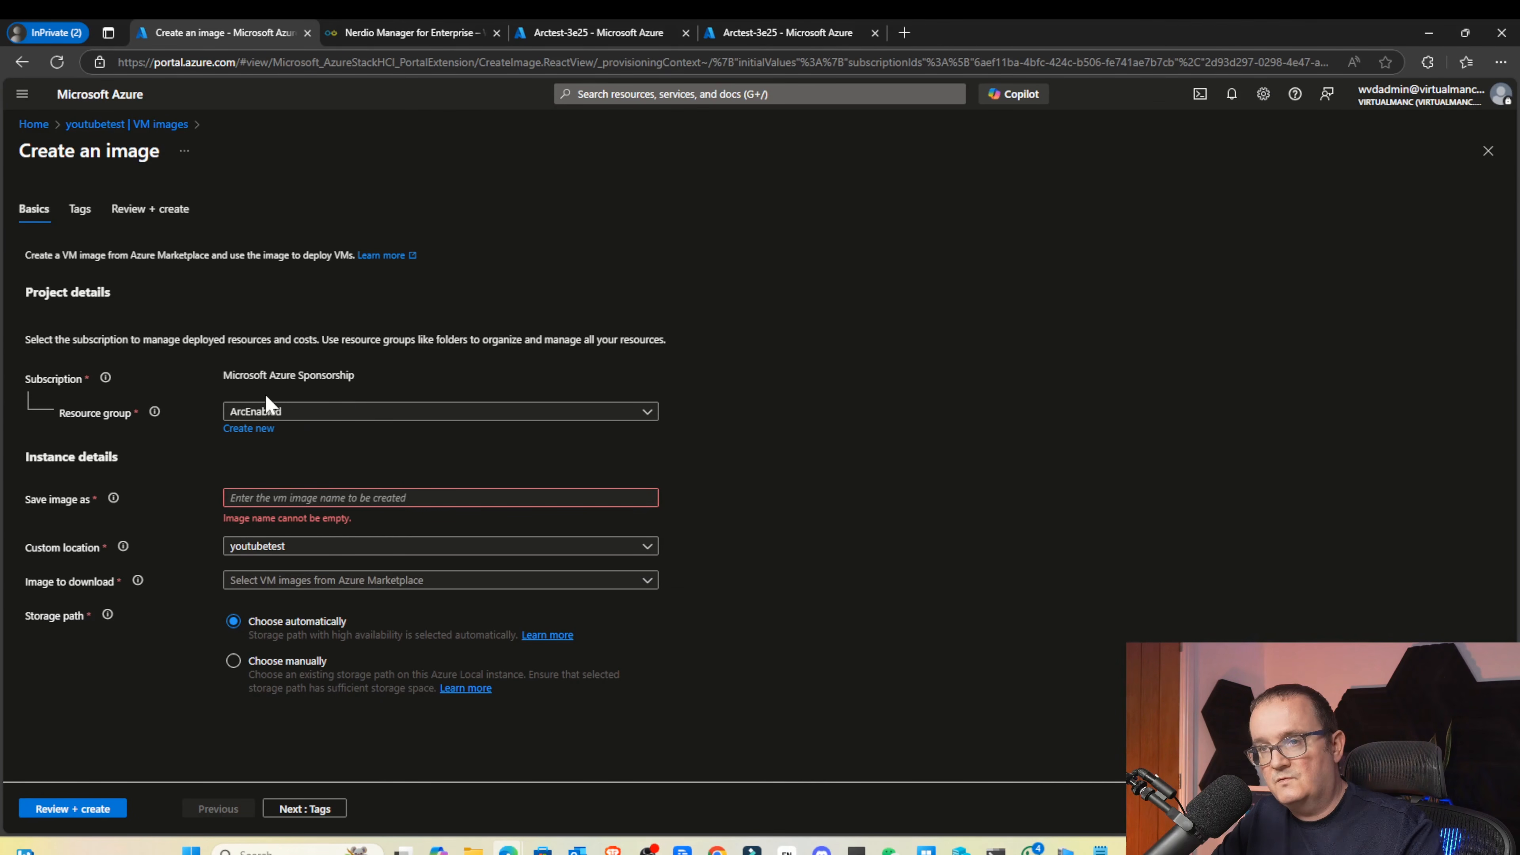
left_click(252, 498)
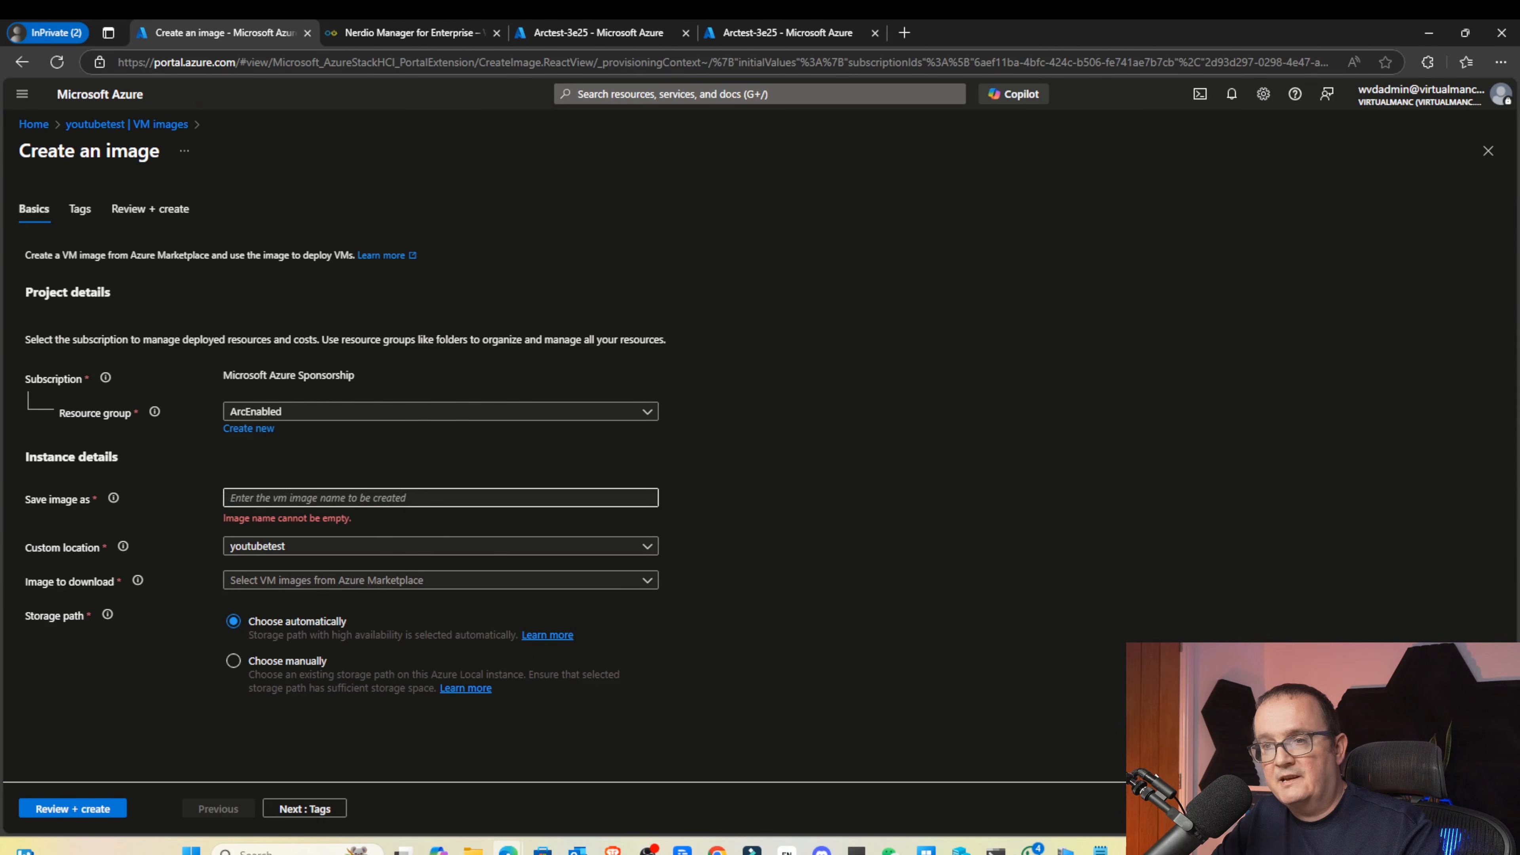
key("Caps_Lock")
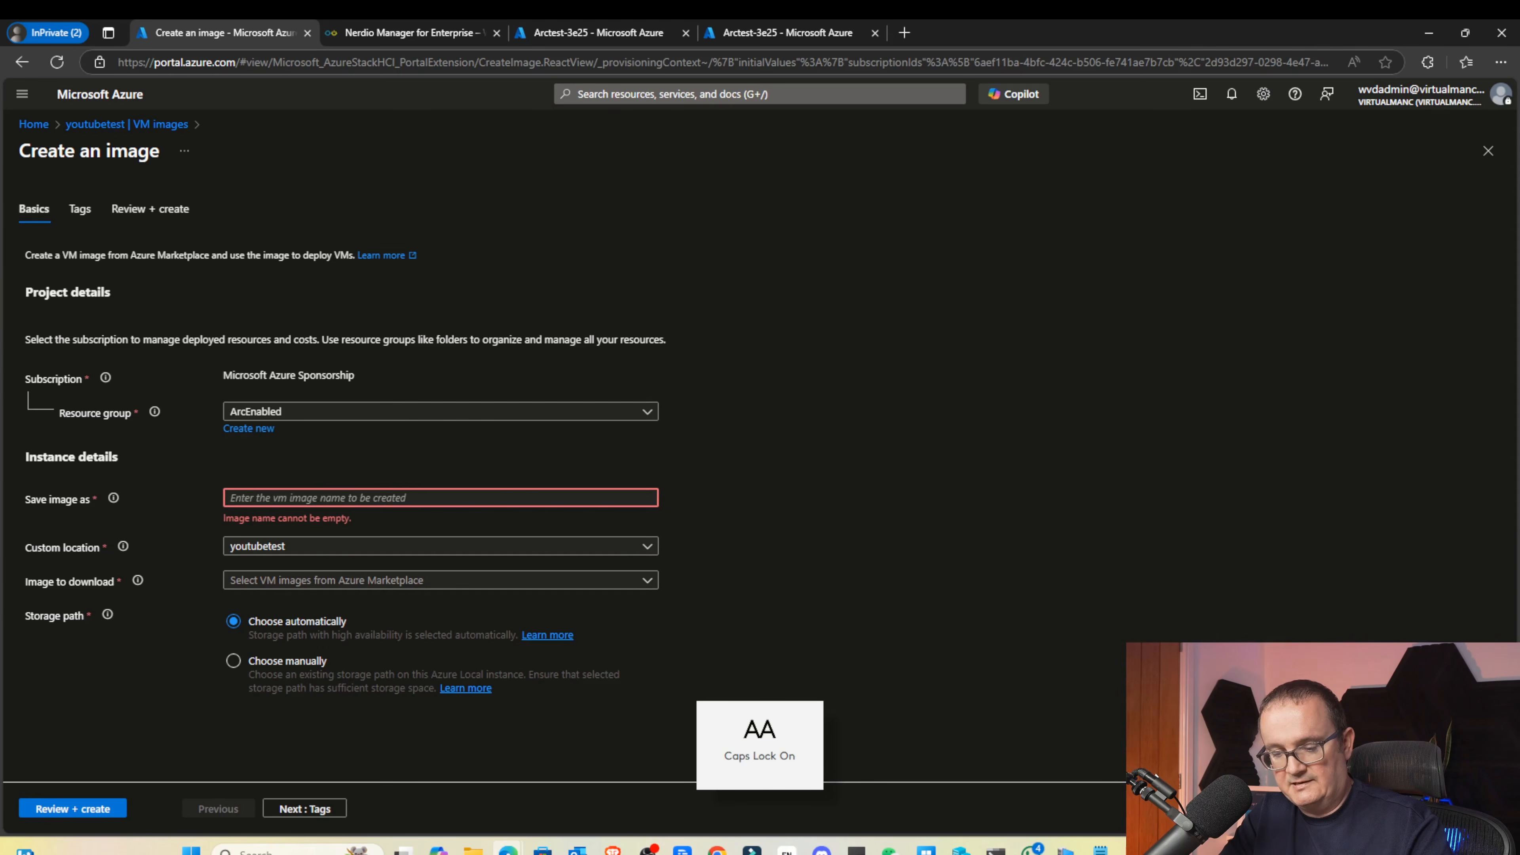
type("W")
key("Caps_Lock")
type("in")
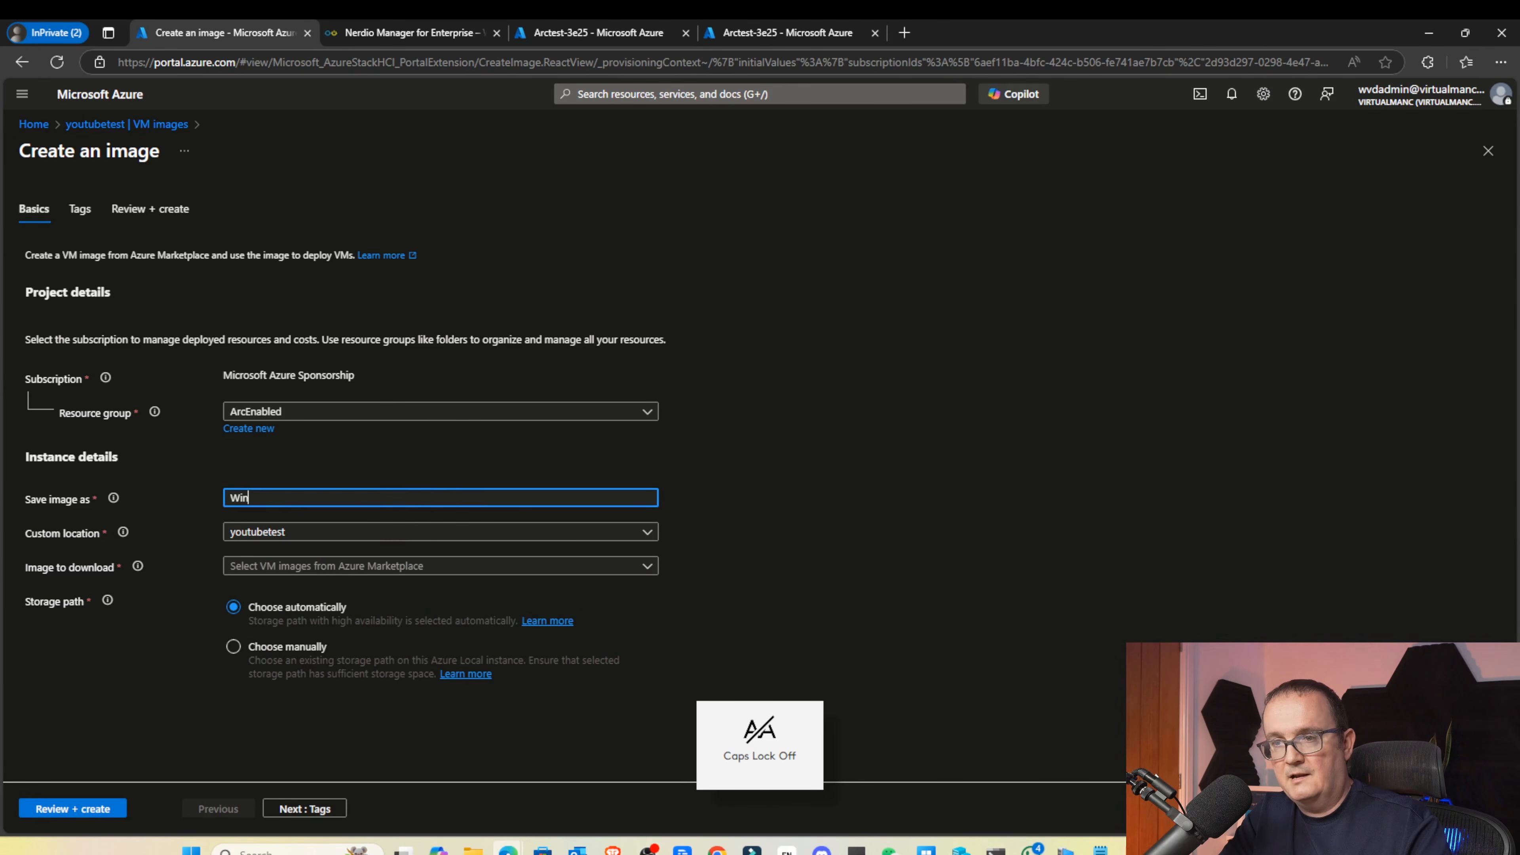
type("11Image")
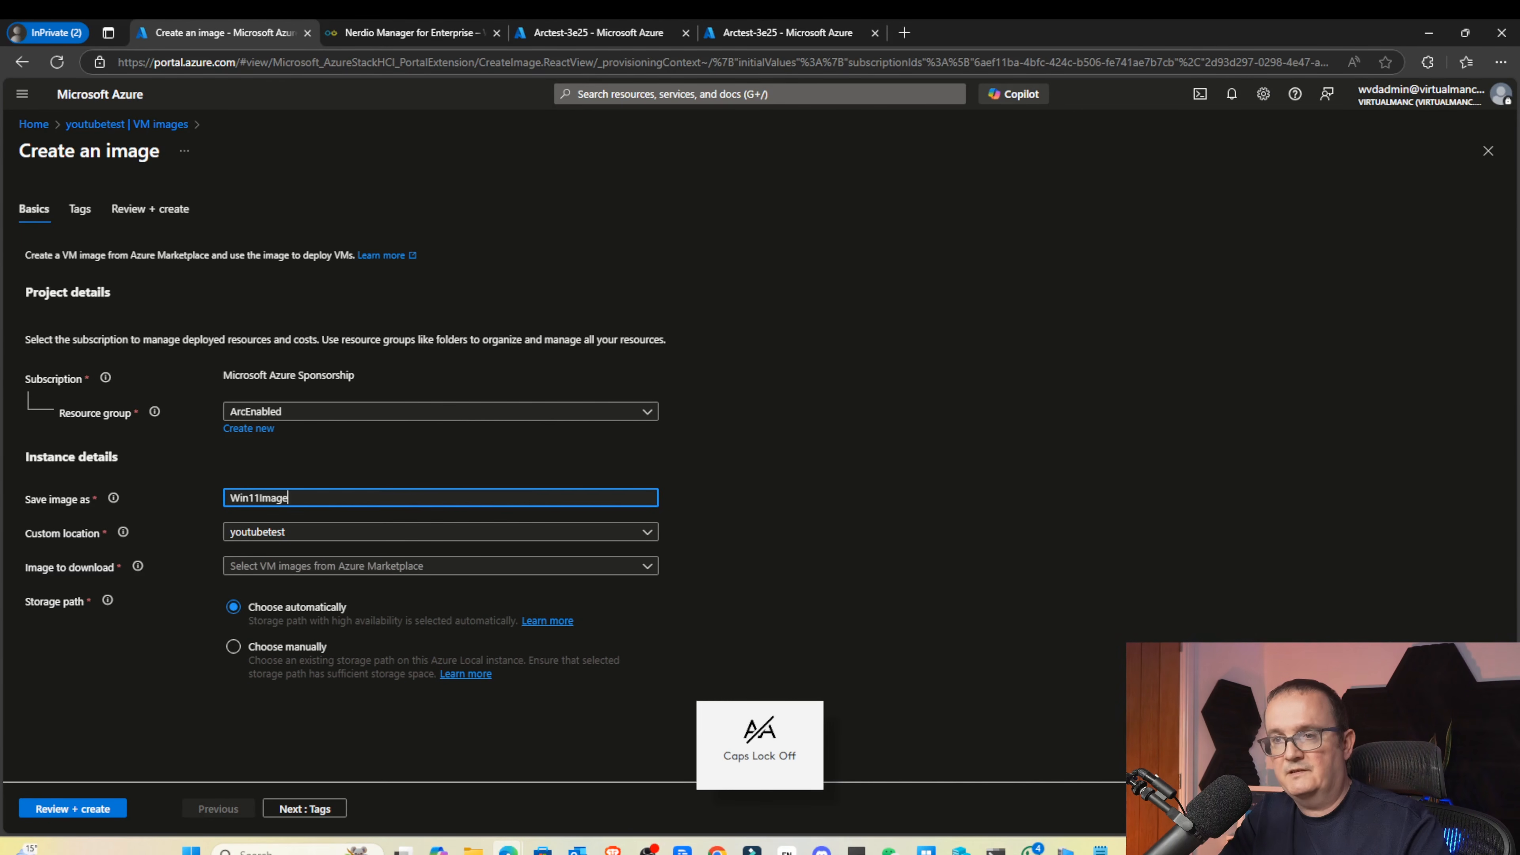
left_click(1076, 520)
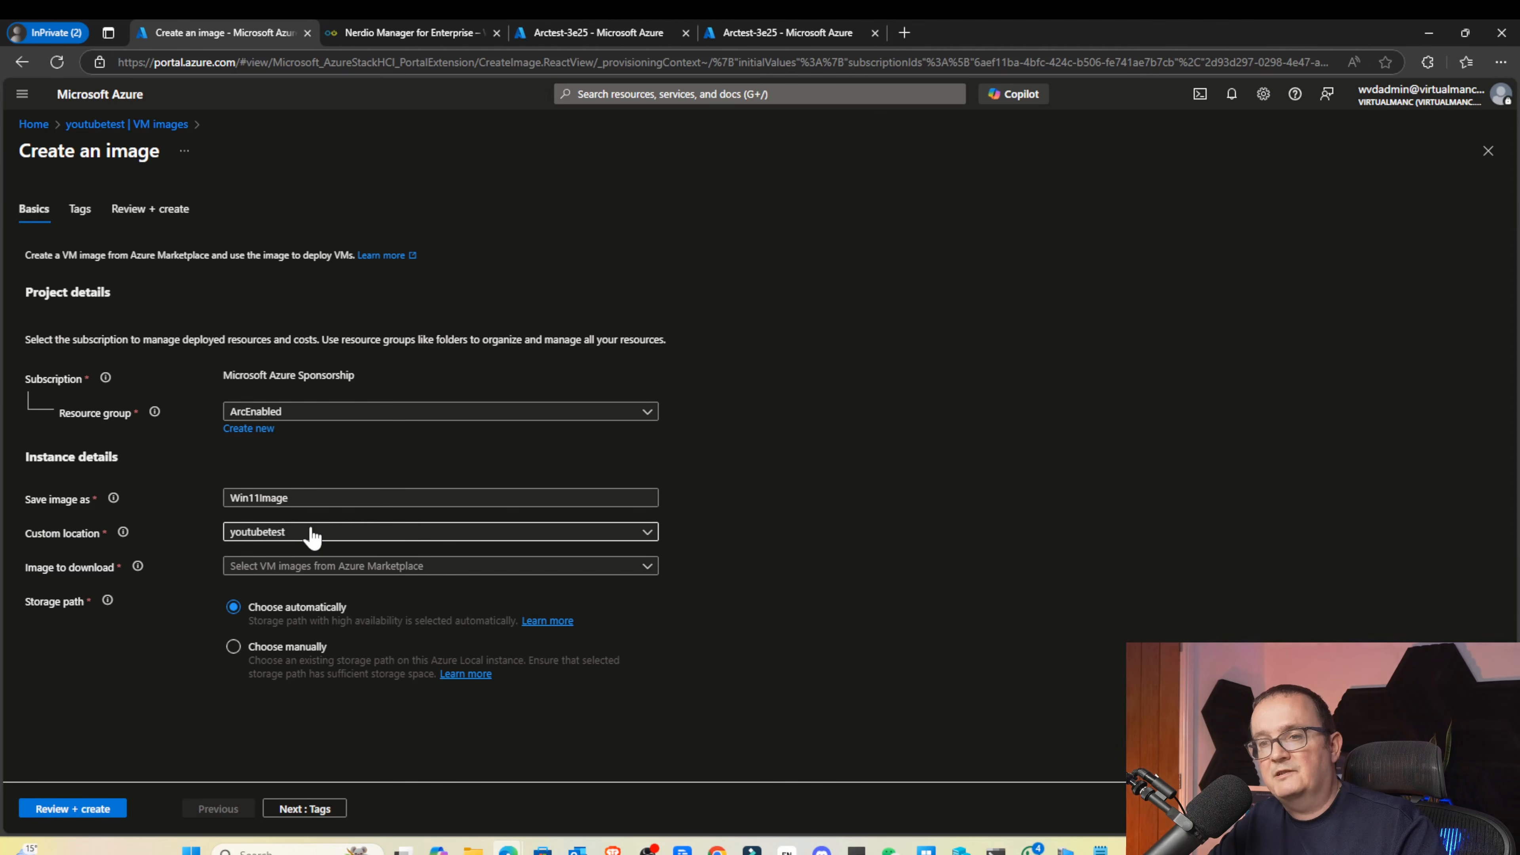
Keep youtubetest as location and pick Windows 11 Enterprise multi-session 24H2 + Microsoft 365 Apps
left_click(294, 532)
left_click(458, 555)
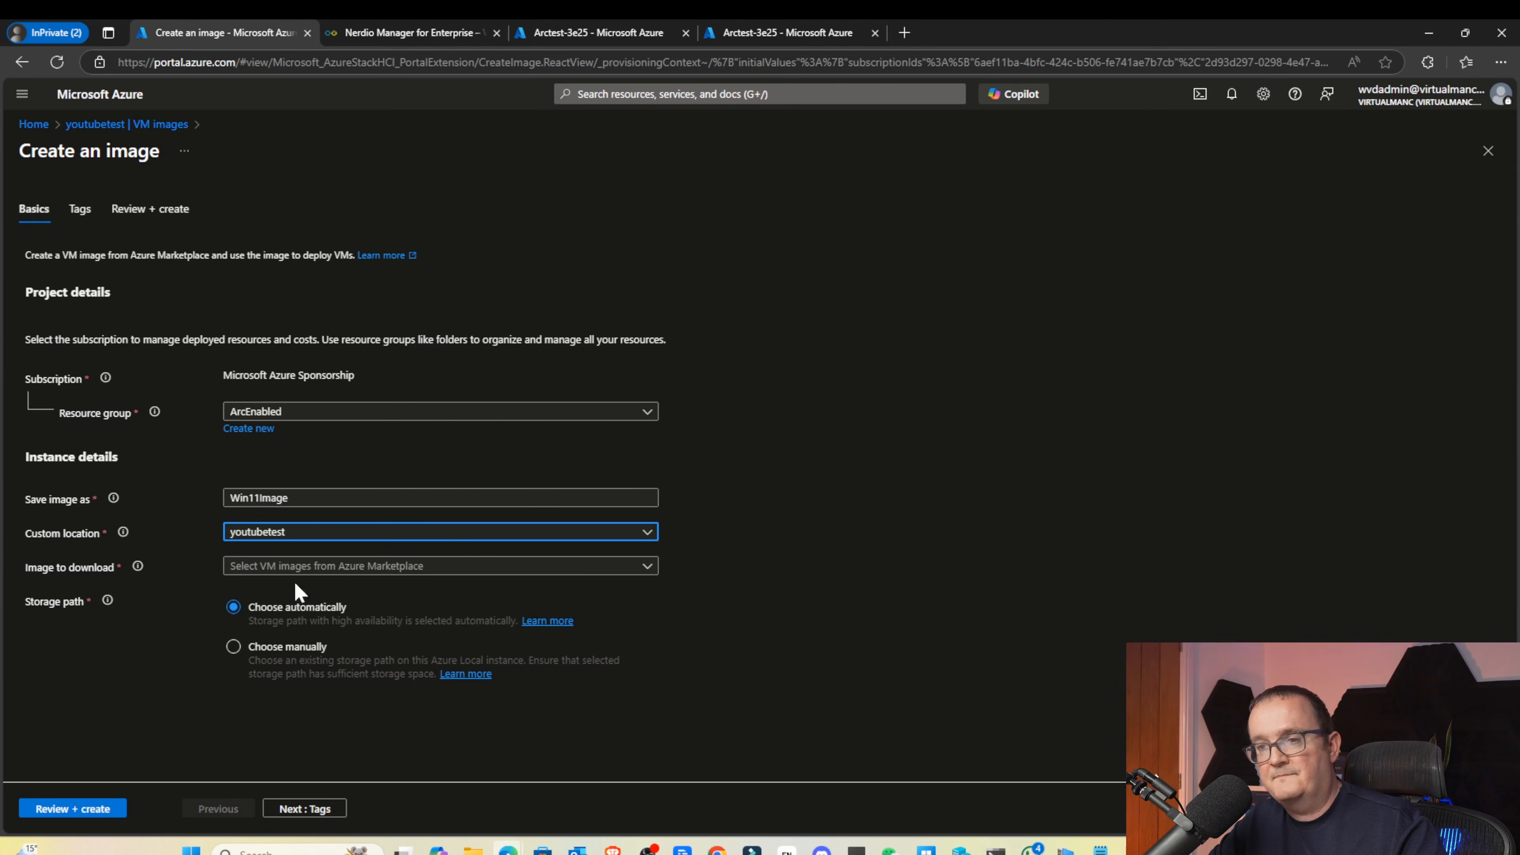
left_click(269, 569)
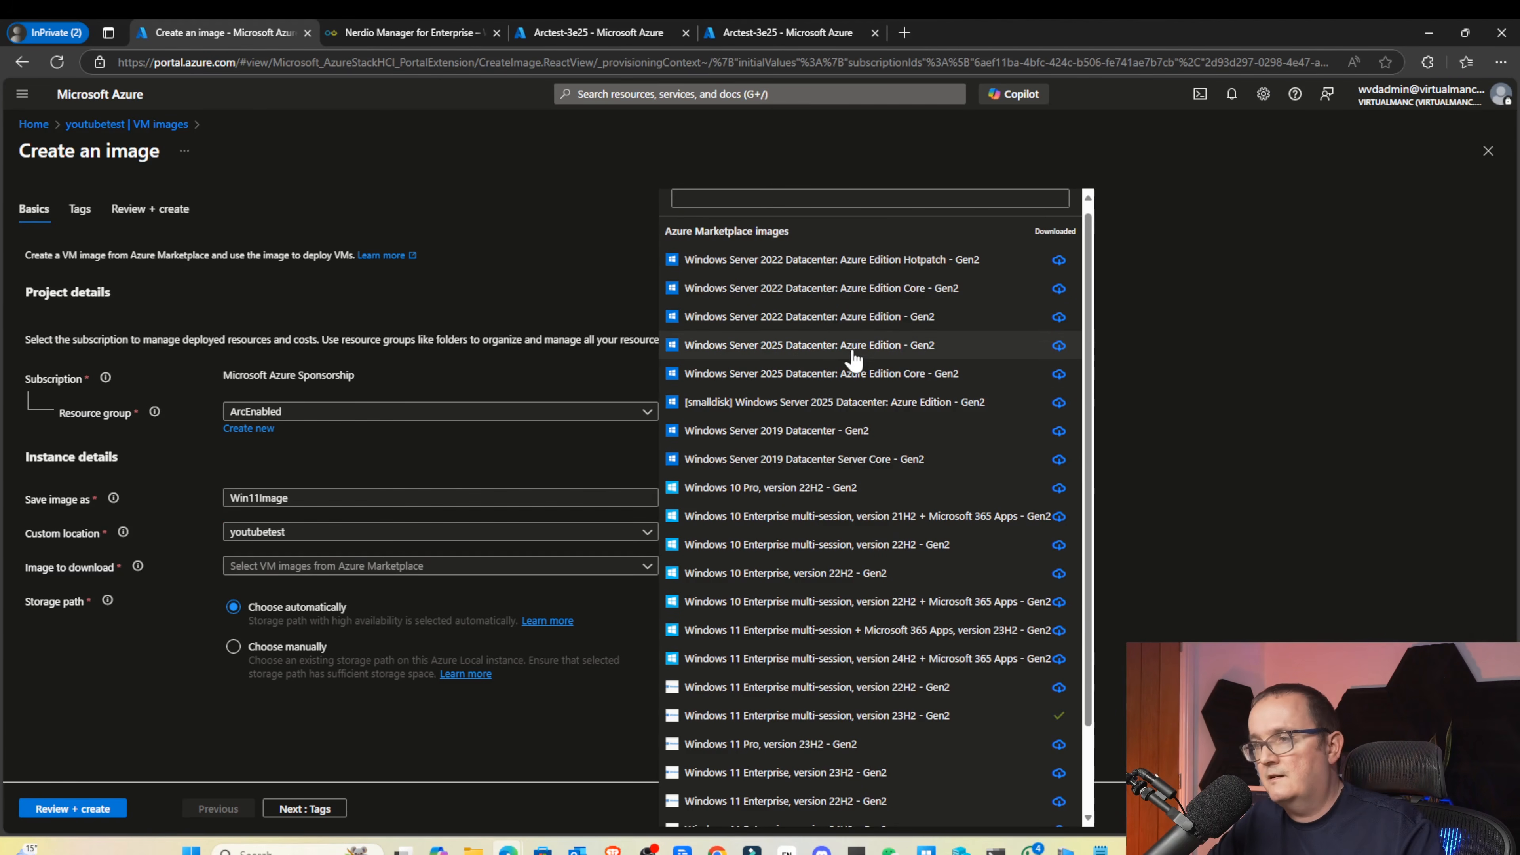
scroll(850, 347, "down", 2)
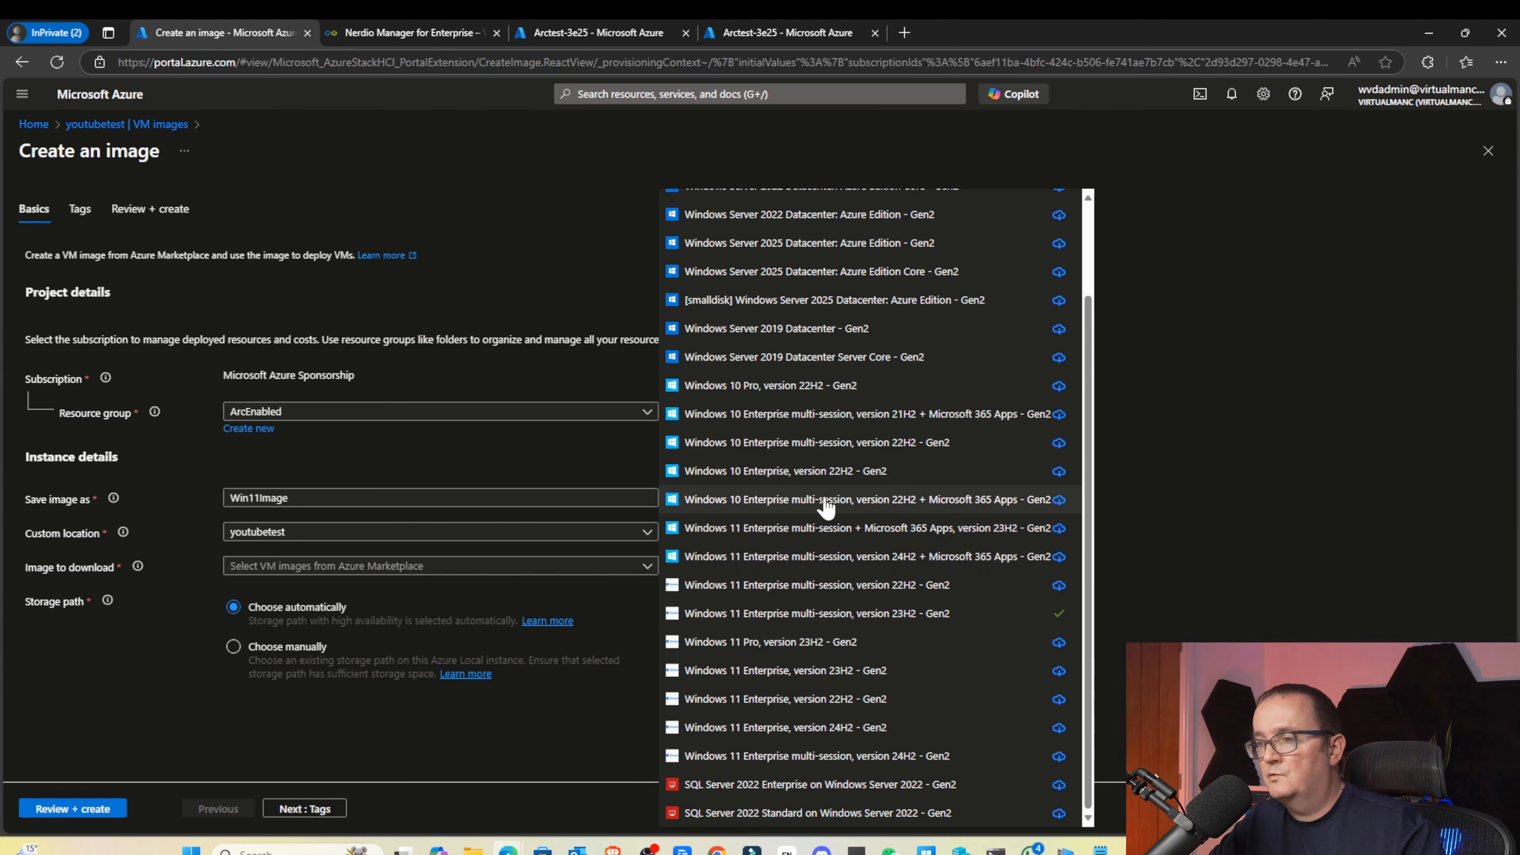
left_click(854, 559)
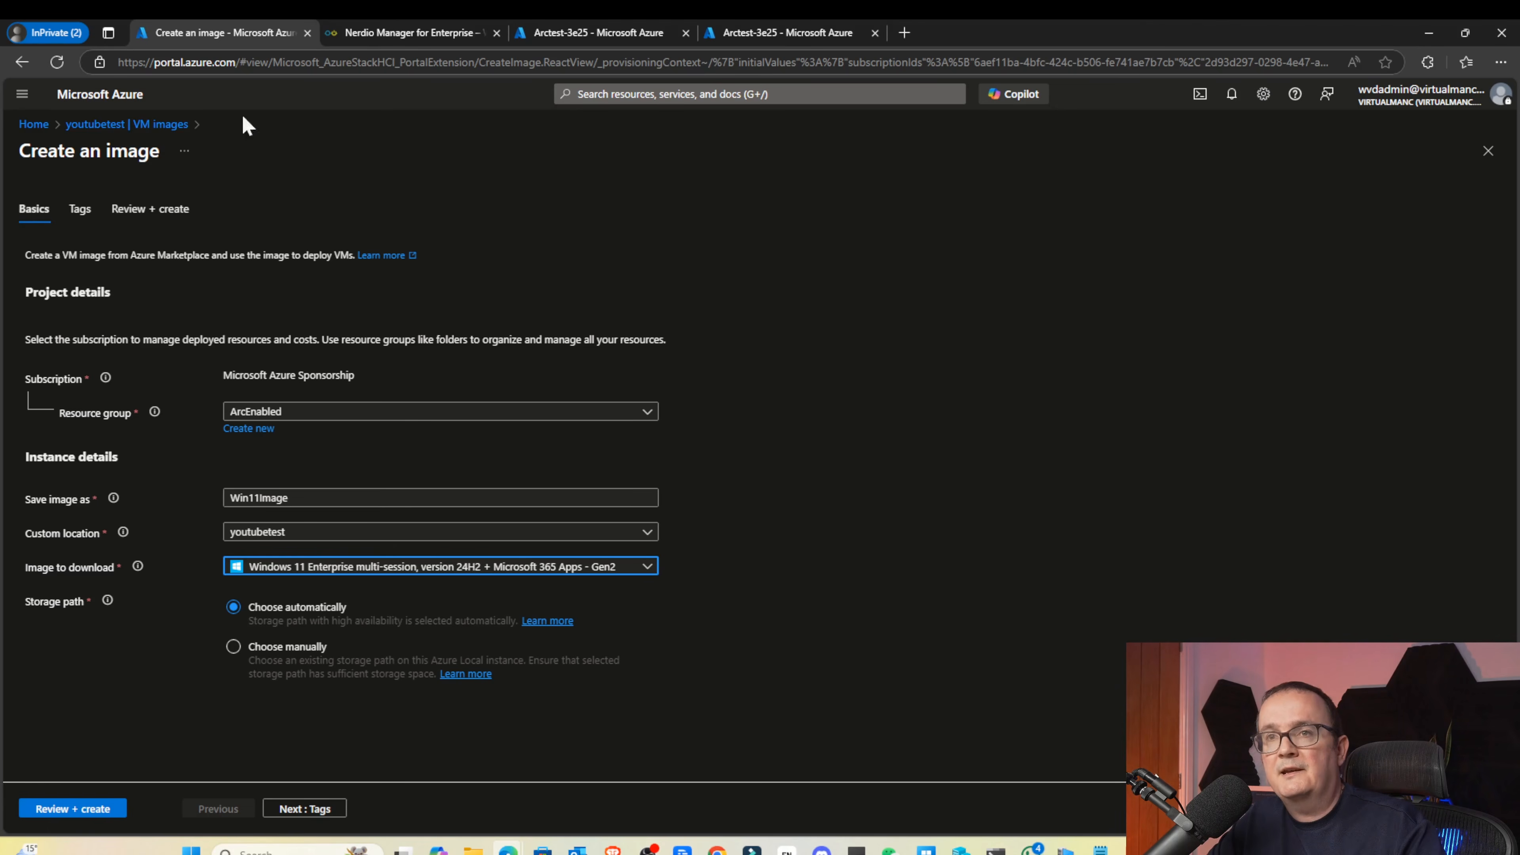
Abandon the Win11Image form via the VM images breadcrumb, confirming the discard
left_click(142, 127)
key("Return")
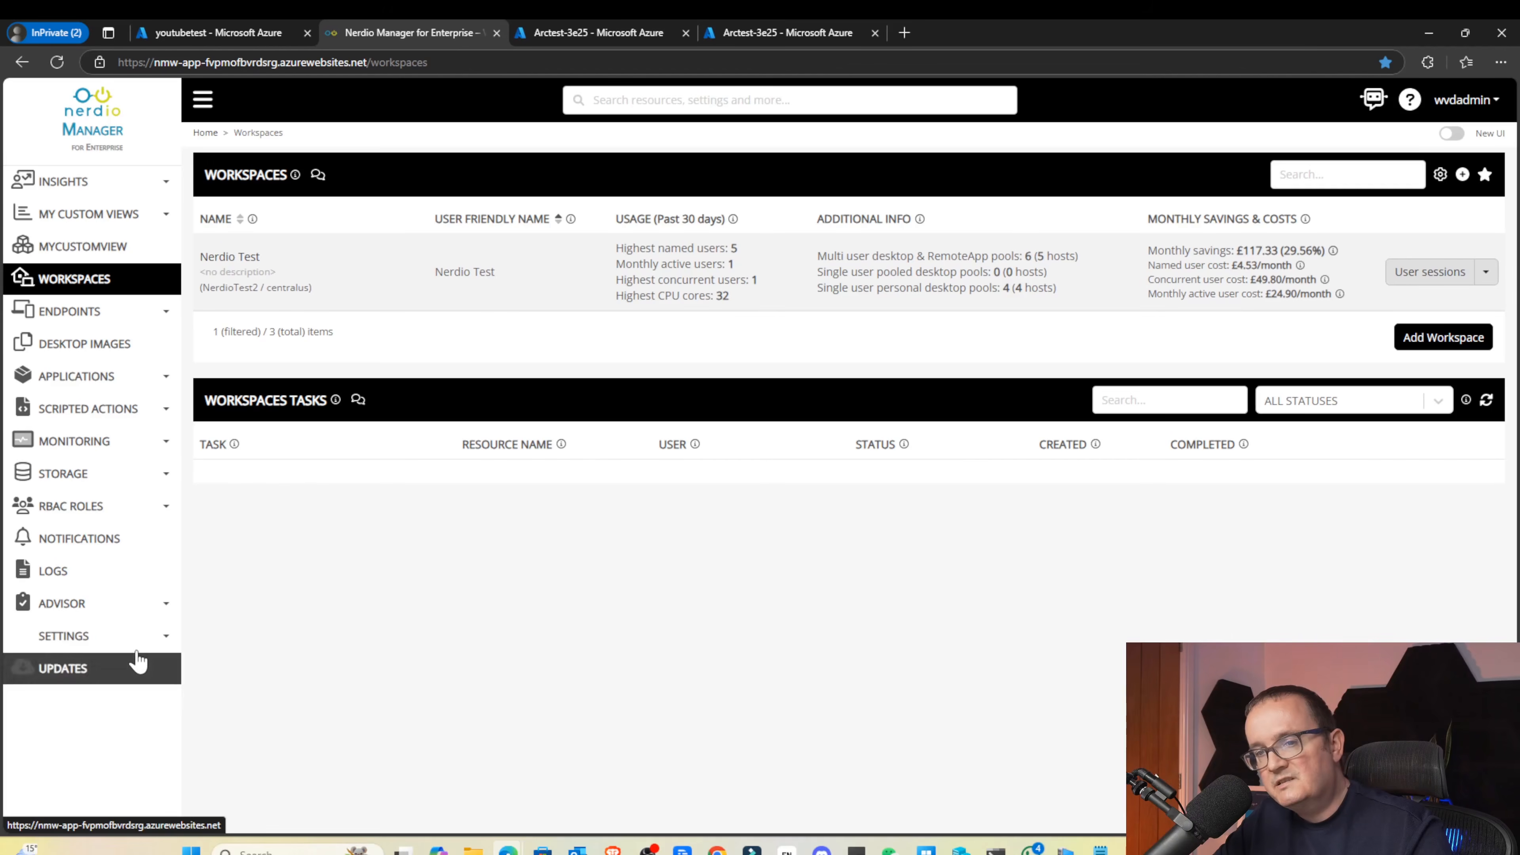
Check Nerdio's Azure environment settings for the linked ArcEnabled group, then go to Arctest-3e25
left_click(130, 646)
left_click(119, 662)
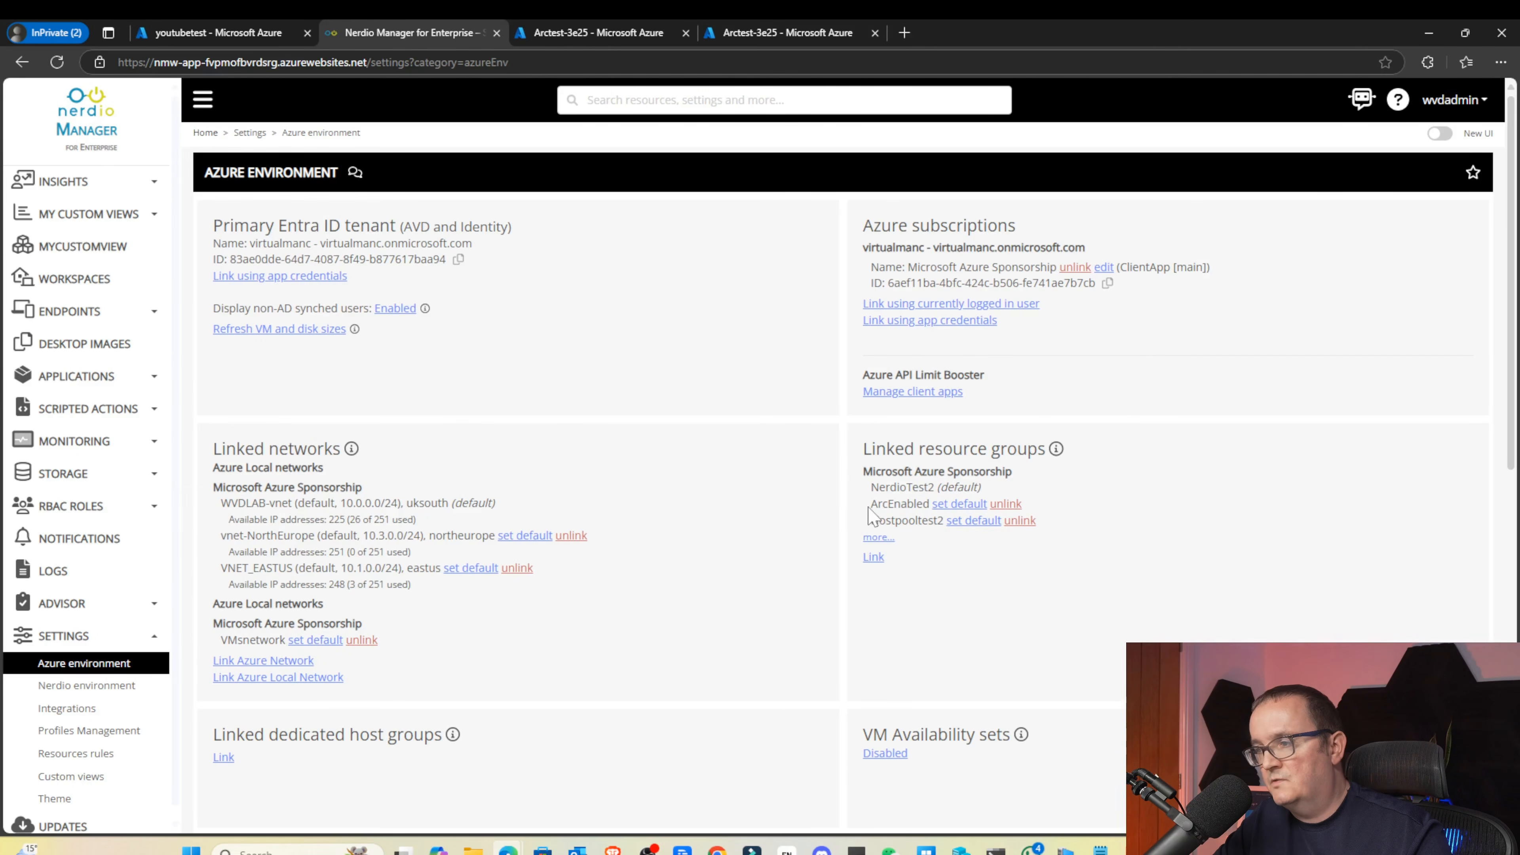
left_click_drag(871, 507, 918, 504)
left_click(919, 505)
double_click(918, 505)
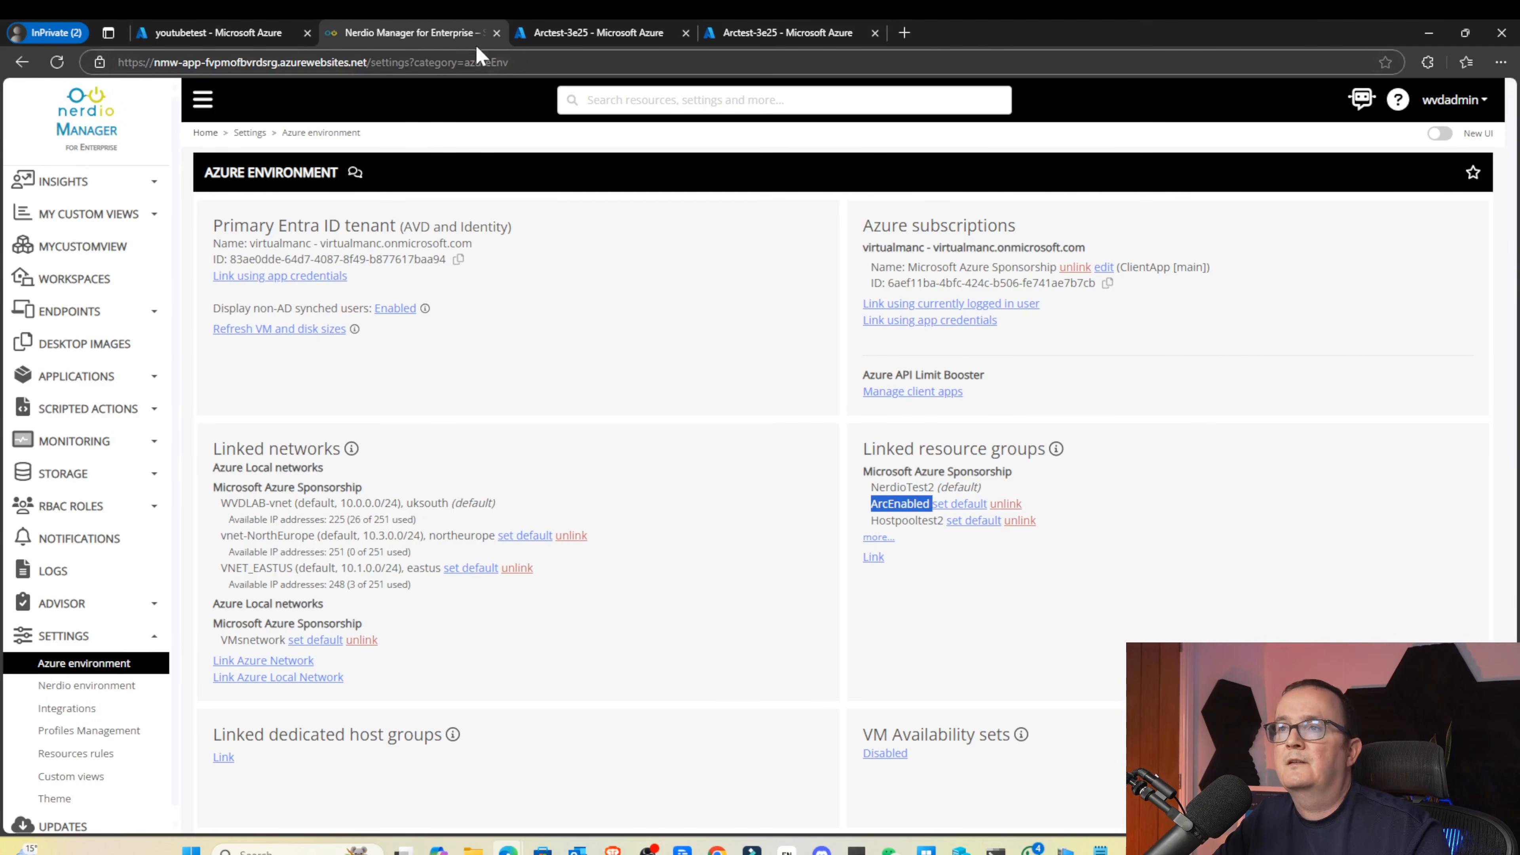
left_click(585, 33)
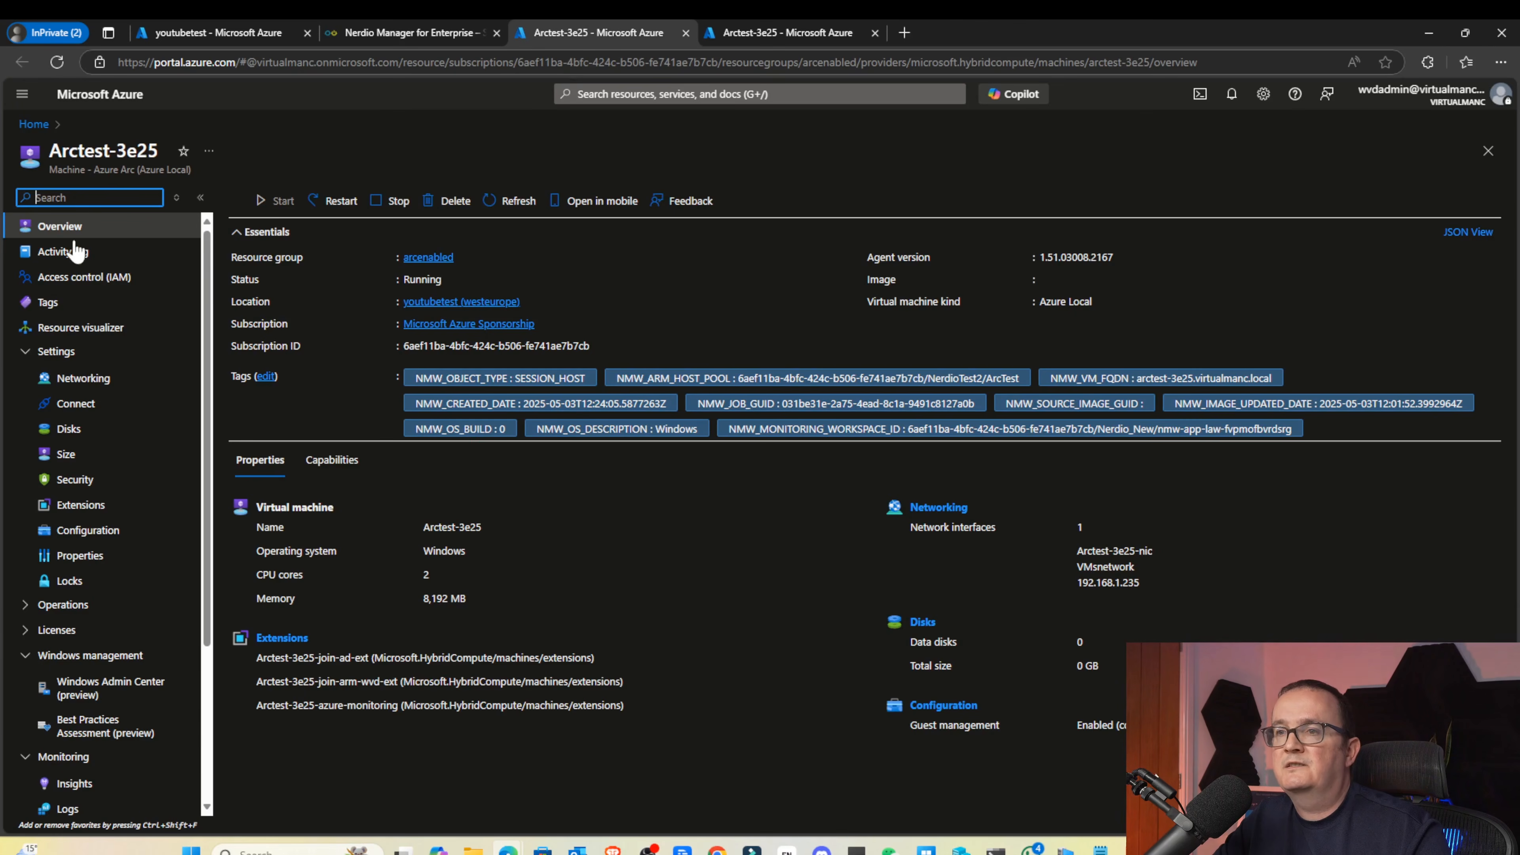
Search Azure for 'arcen' and open the ArcEnabled resource group
left_click(34, 124)
left_click(698, 95)
type("arcen")
left_click(635, 239)
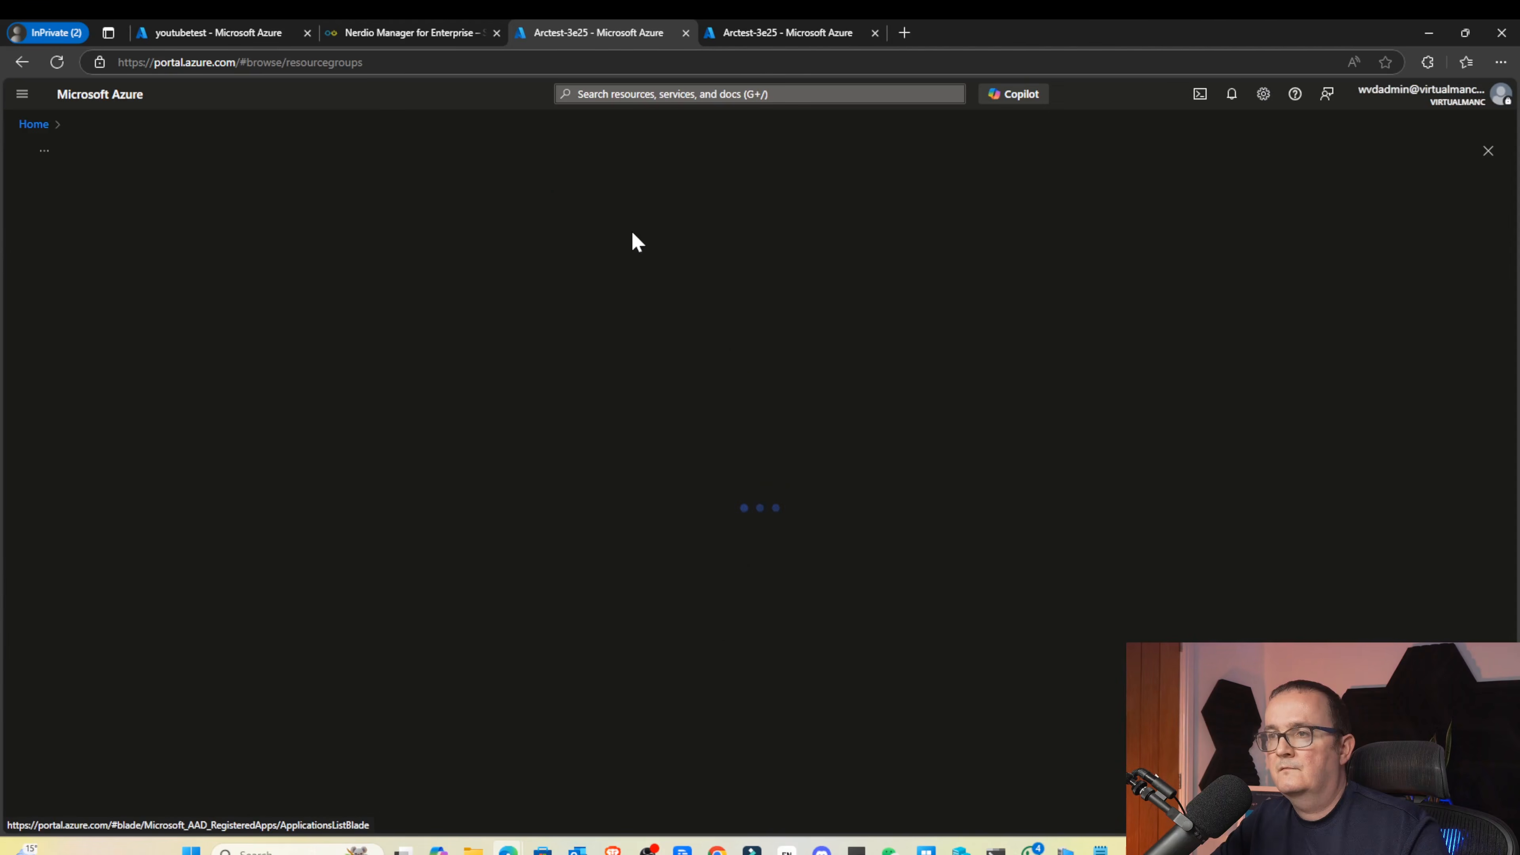
left_click(105, 352)
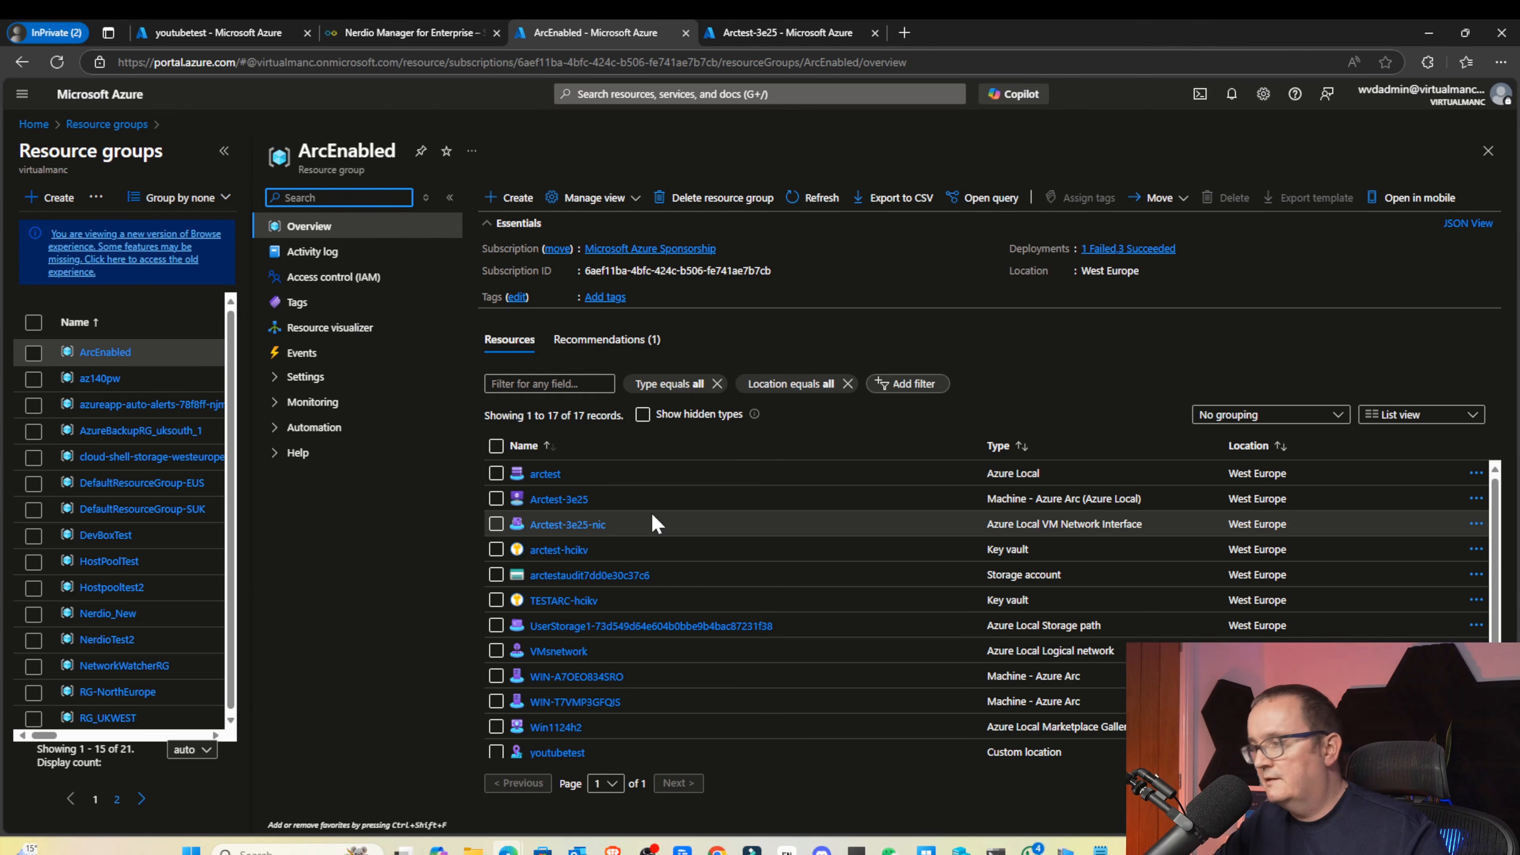
Review ArcEnabled's 17 resources, then return to the Nerdio Manager tab
scroll(982, 552, "down", 2)
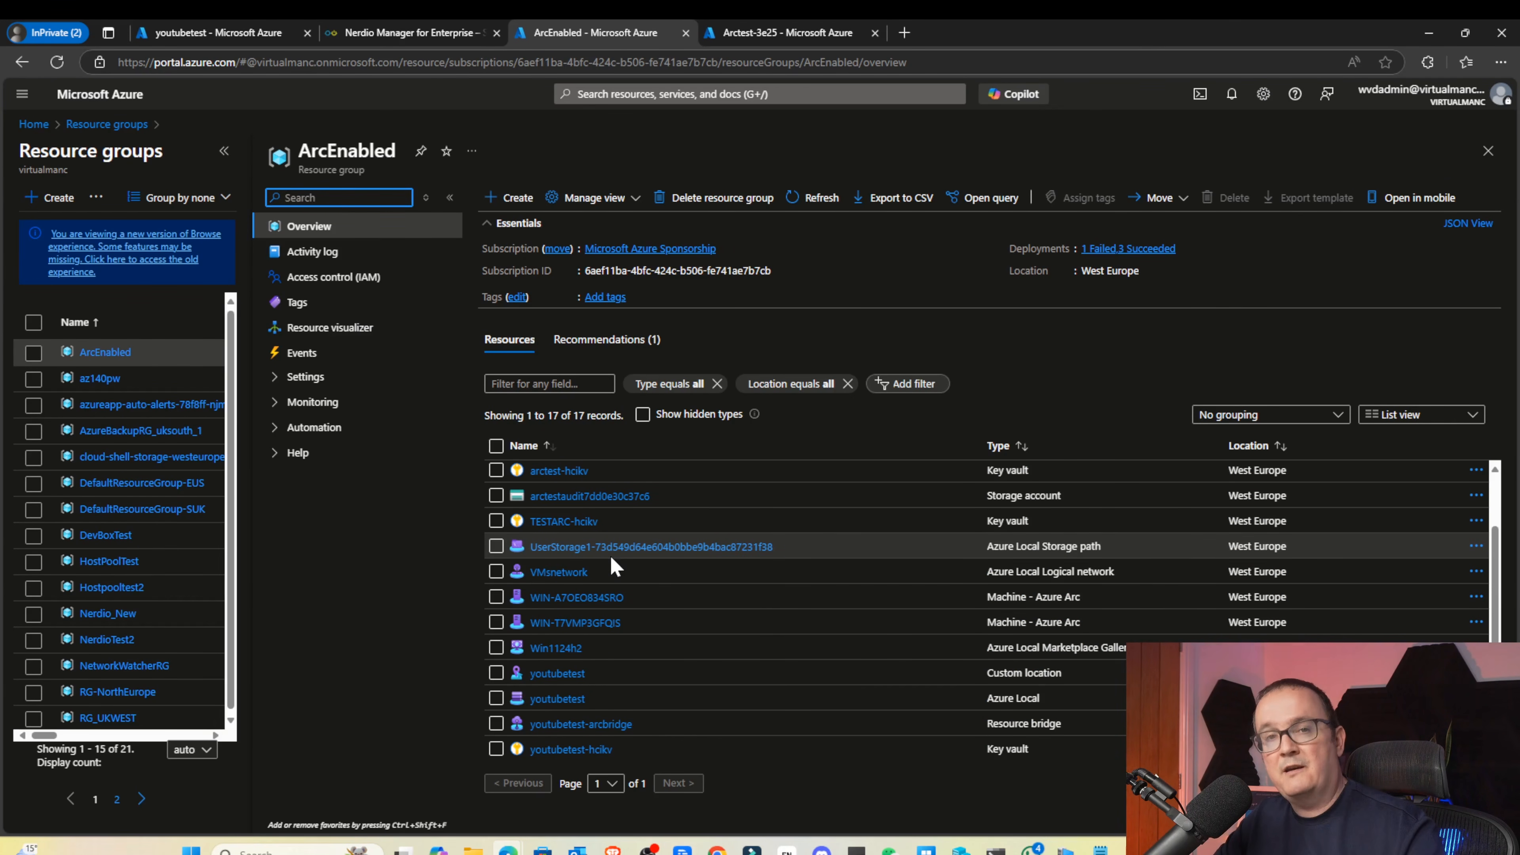
scroll(695, 557, "down", 2)
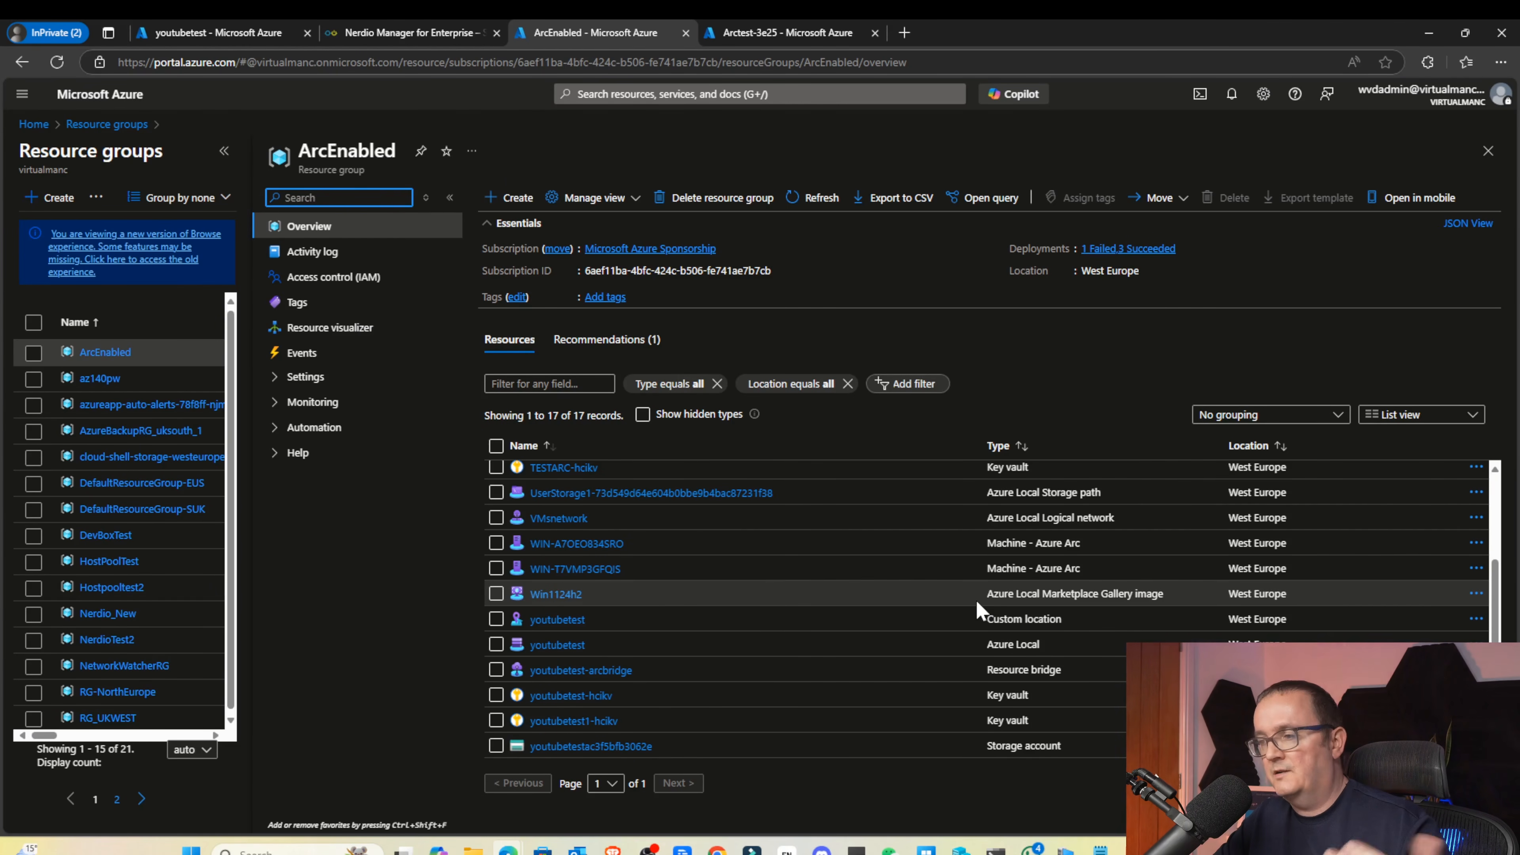
key("ctrl+shift+Tab")
left_click_drag(886, 449, 971, 449)
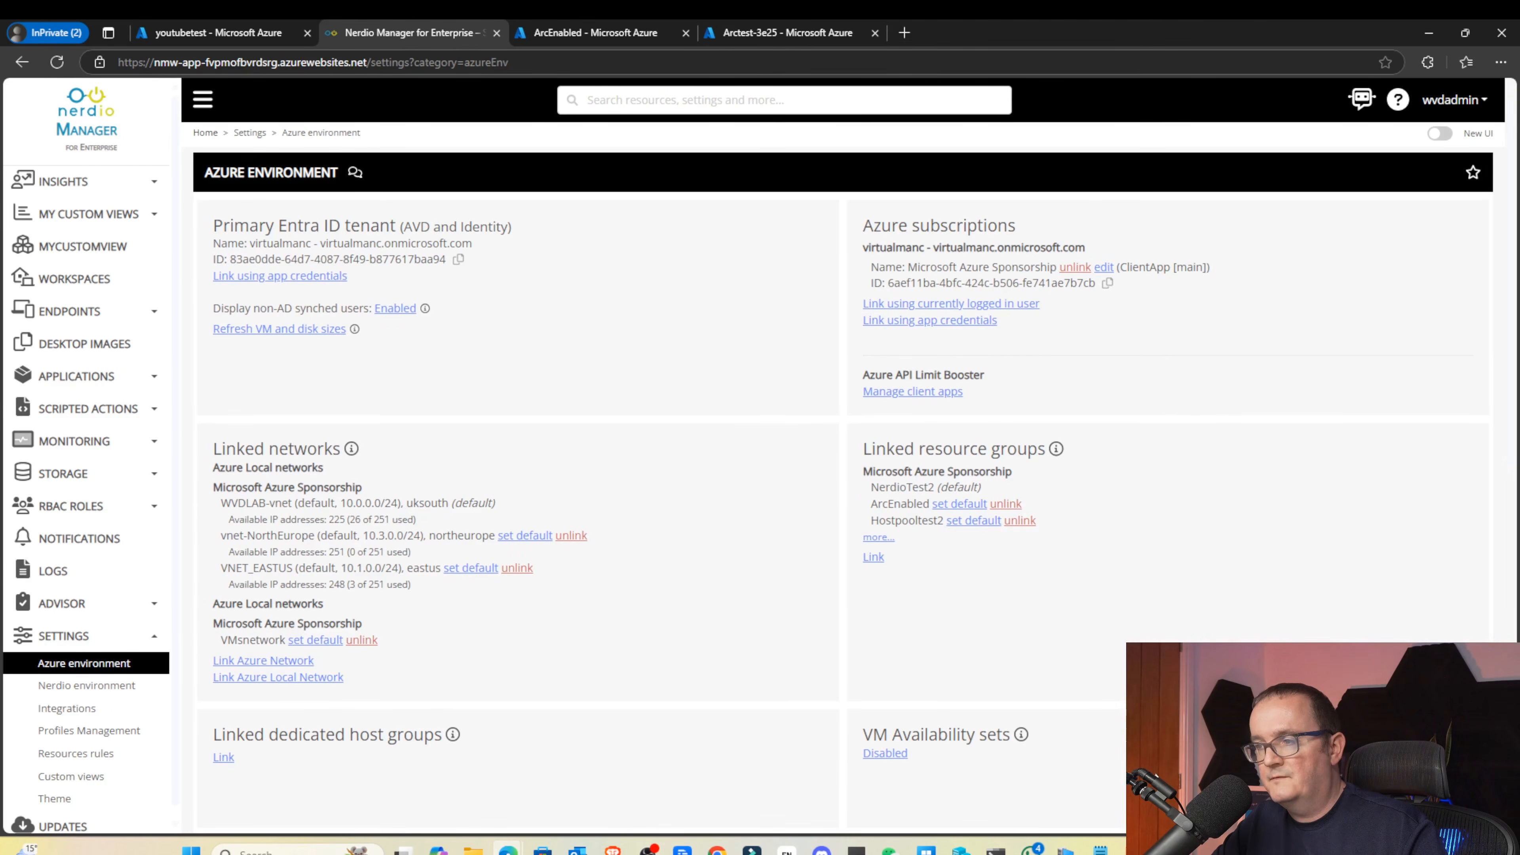
Check which subnets are available for linking an Azure Local network, then cancel
left_click(234, 686)
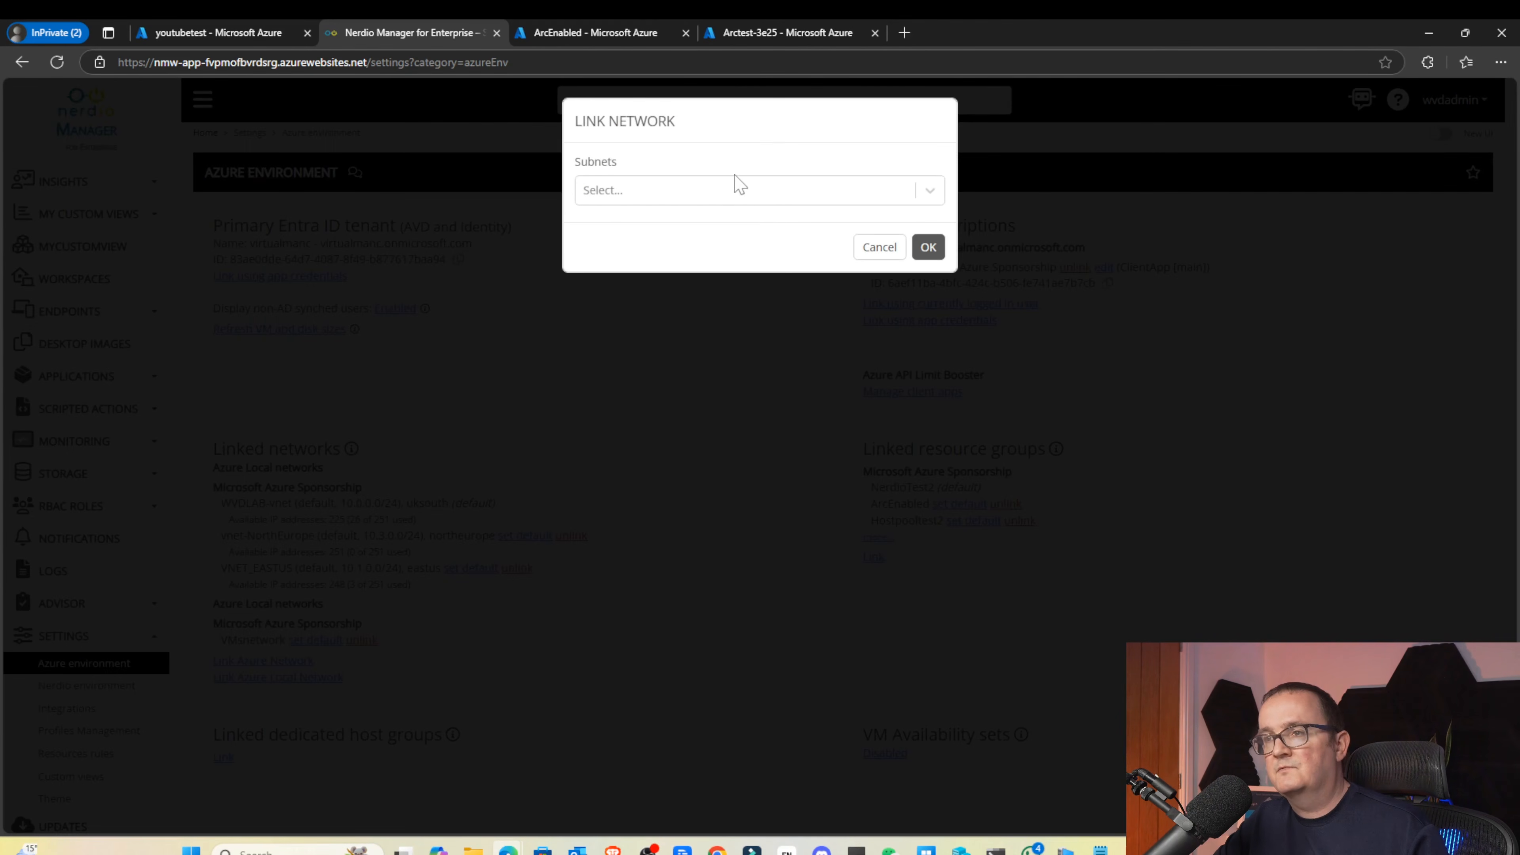
left_click(733, 190)
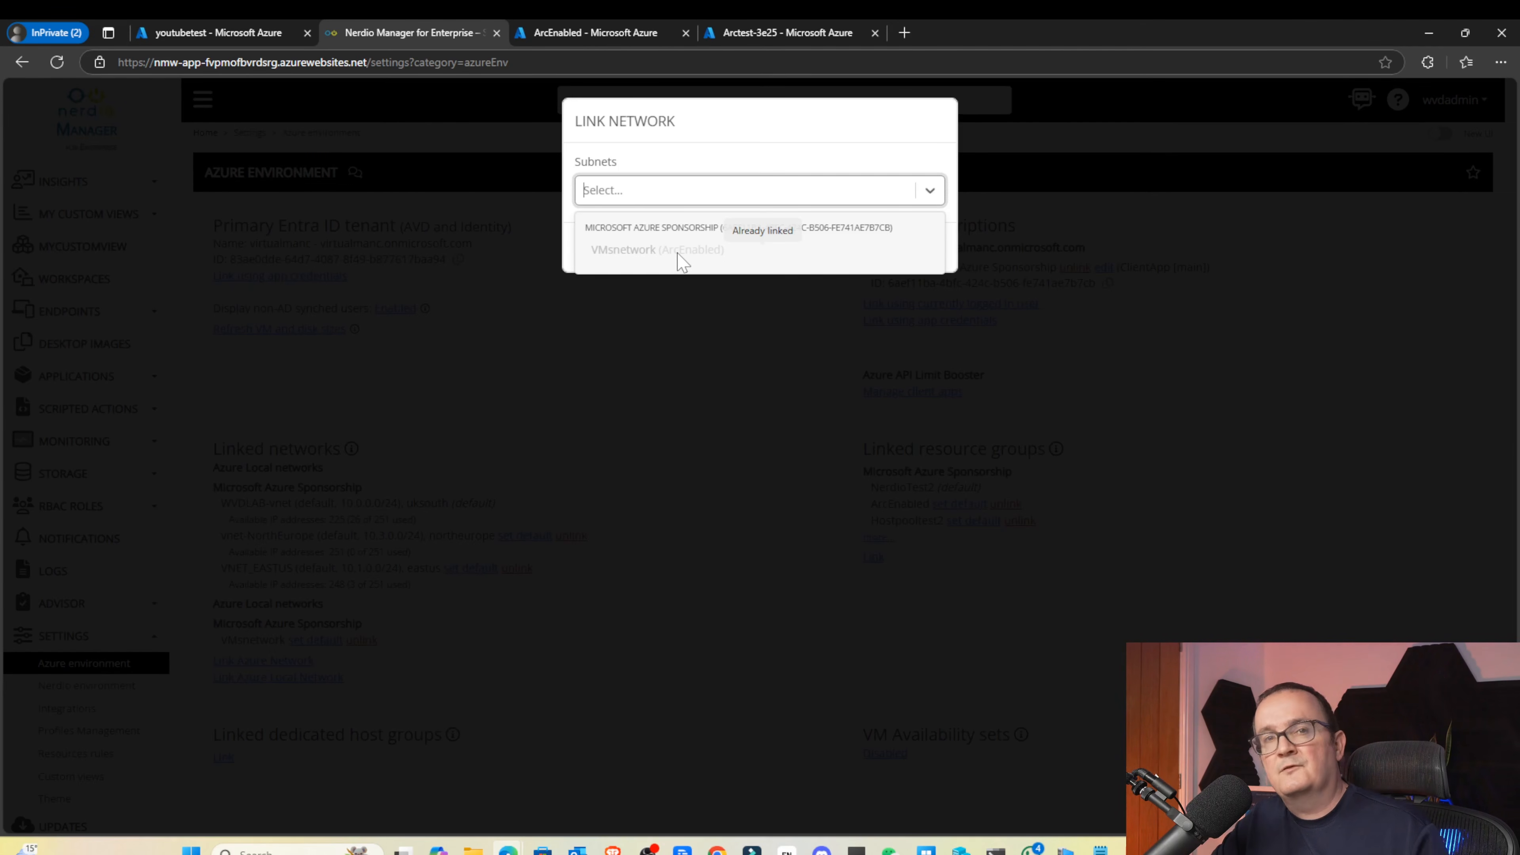
left_click(737, 112)
left_click(885, 248)
Confirm in the Link Network VMsnetwork job details that the network was added
scroll(631, 490, "down", 5)
scroll(629, 490, "down", 3)
left_click_drag(299, 573, 1119, 574)
left_click(1121, 590)
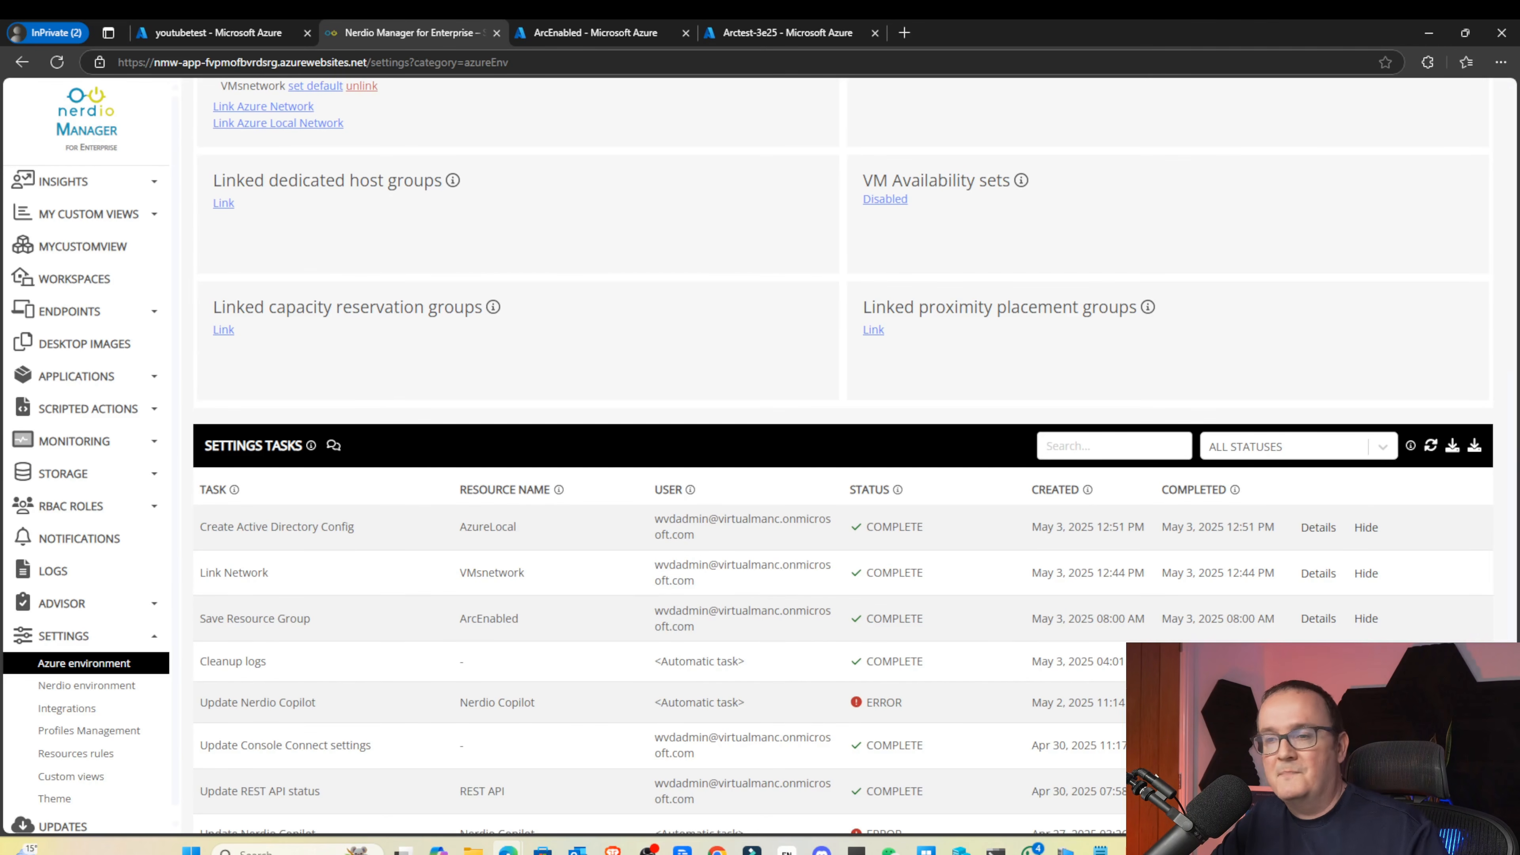
left_click(1319, 573)
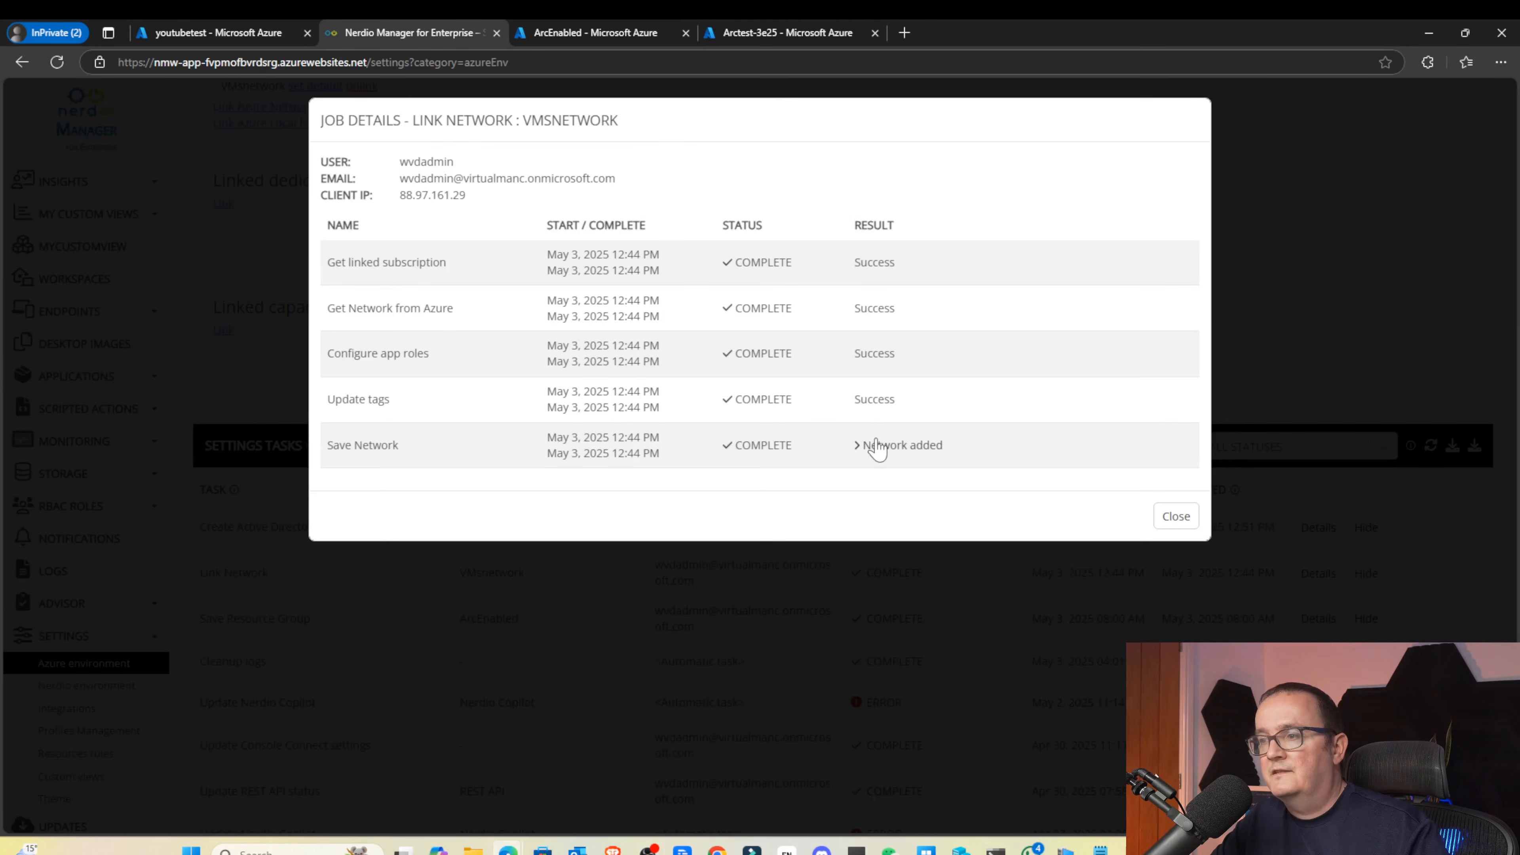
left_click(892, 441)
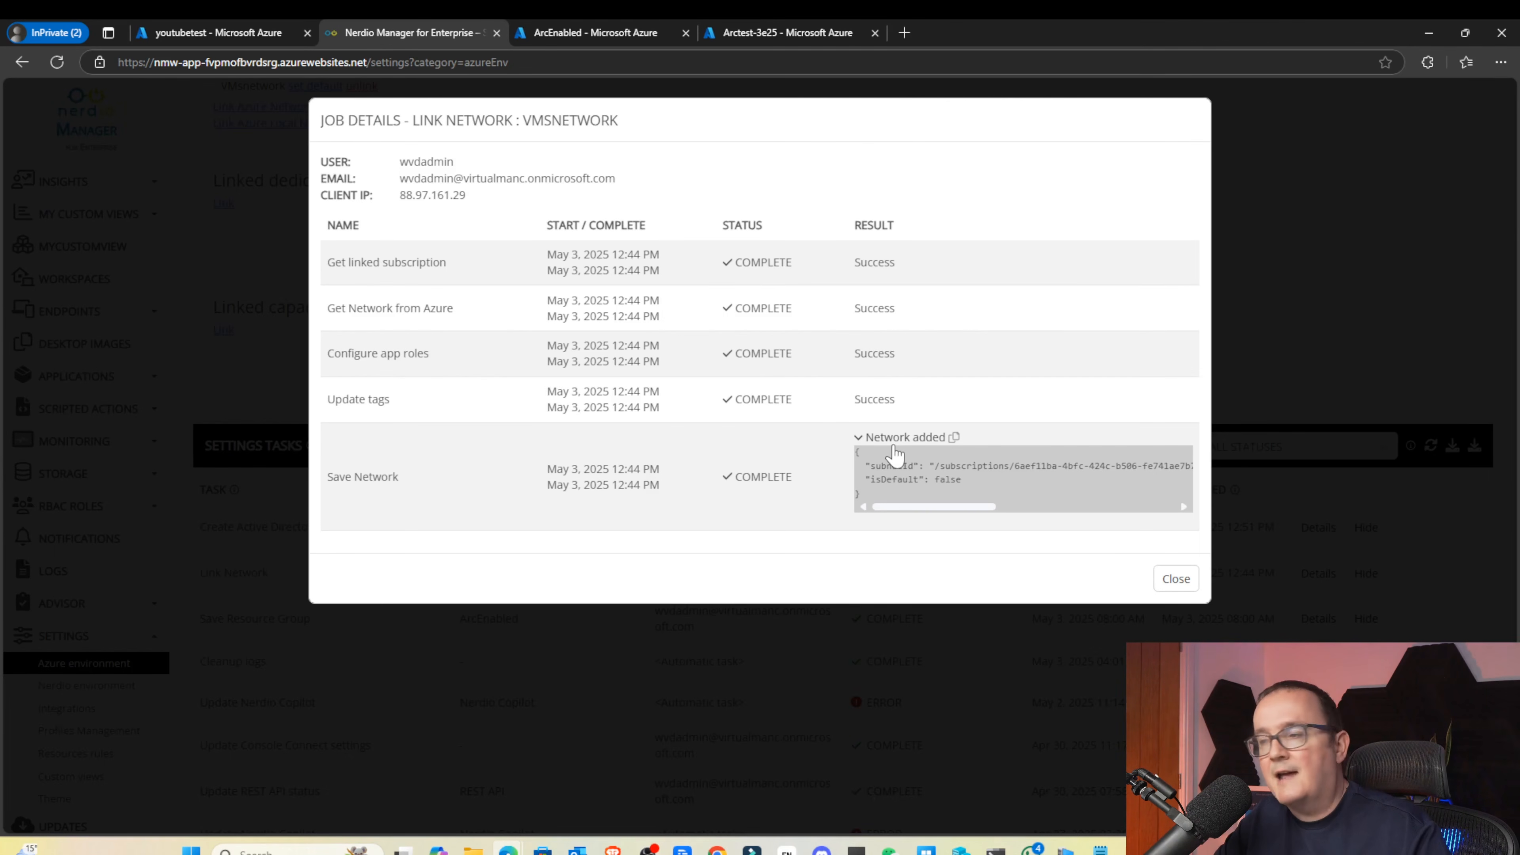
left_click(1179, 578)
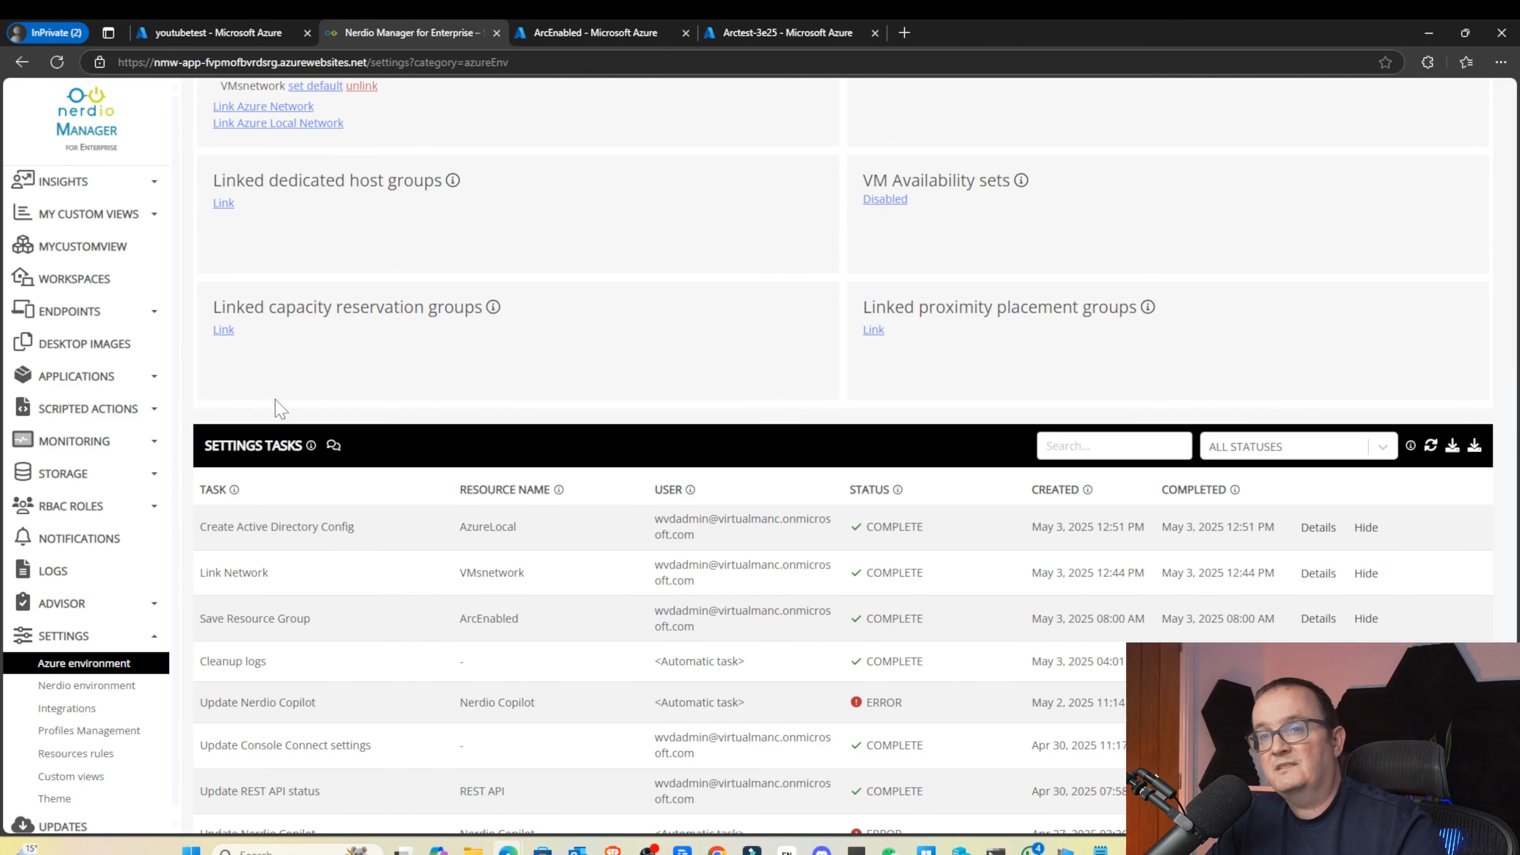
scroll(605, 608, "down", 2)
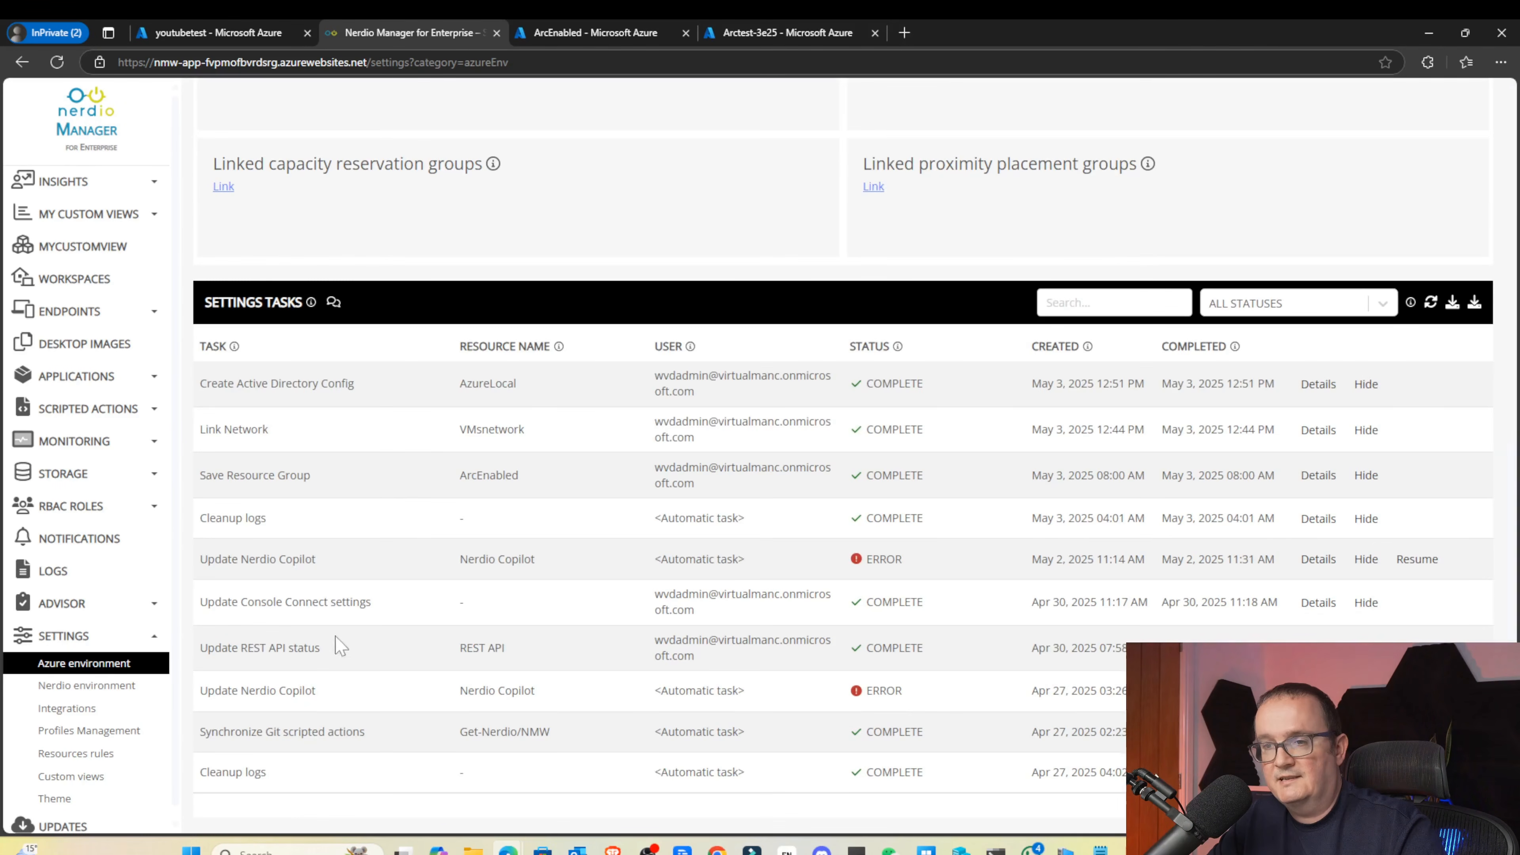
From Integrations, open Directory Profiles and add a new Active Directory profile
left_click(46, 710)
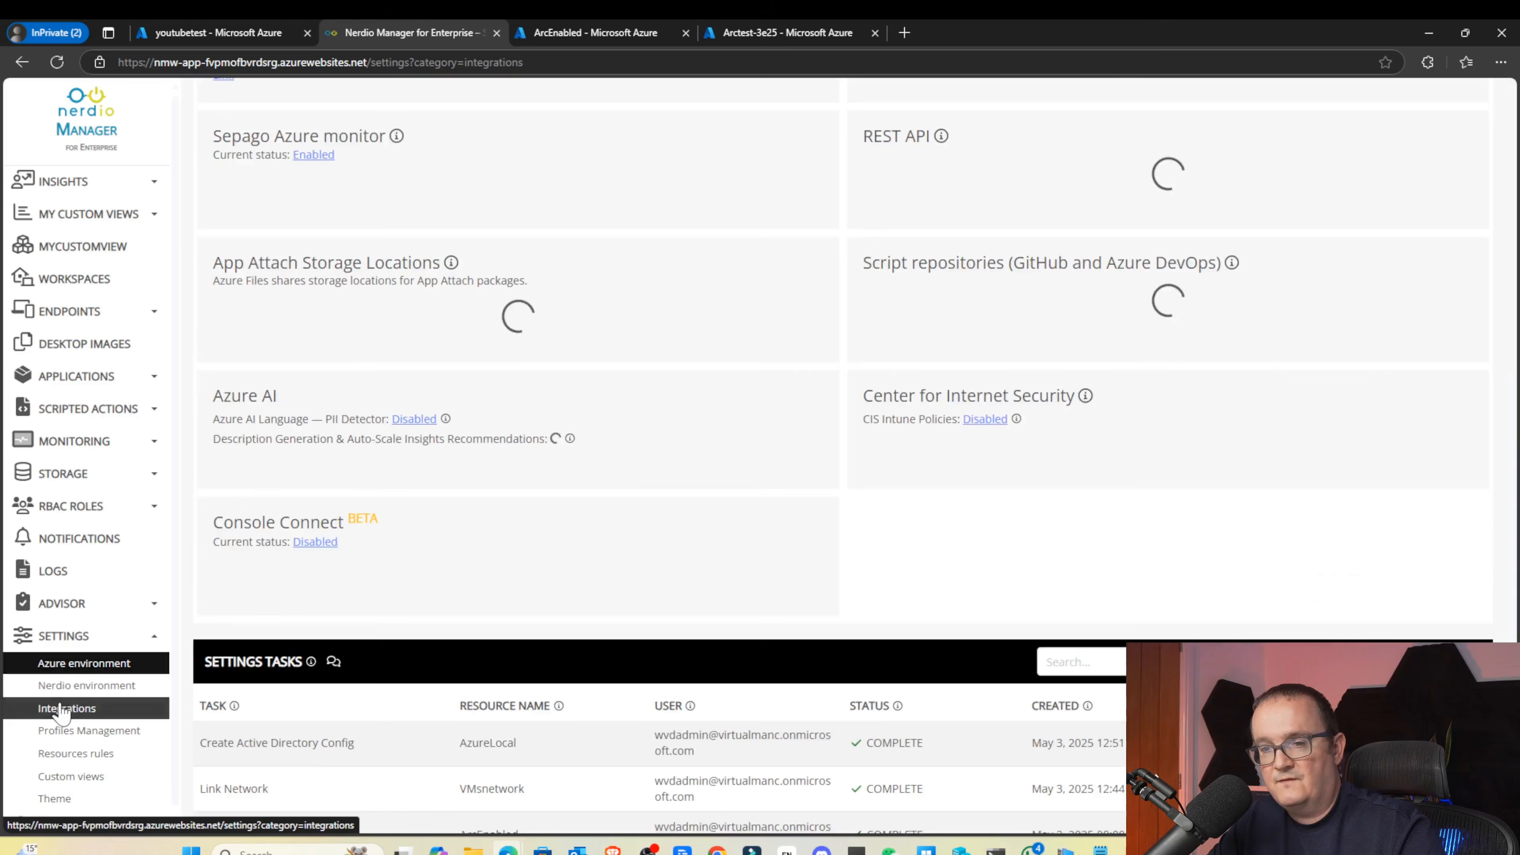
scroll(482, 360, "up", 6)
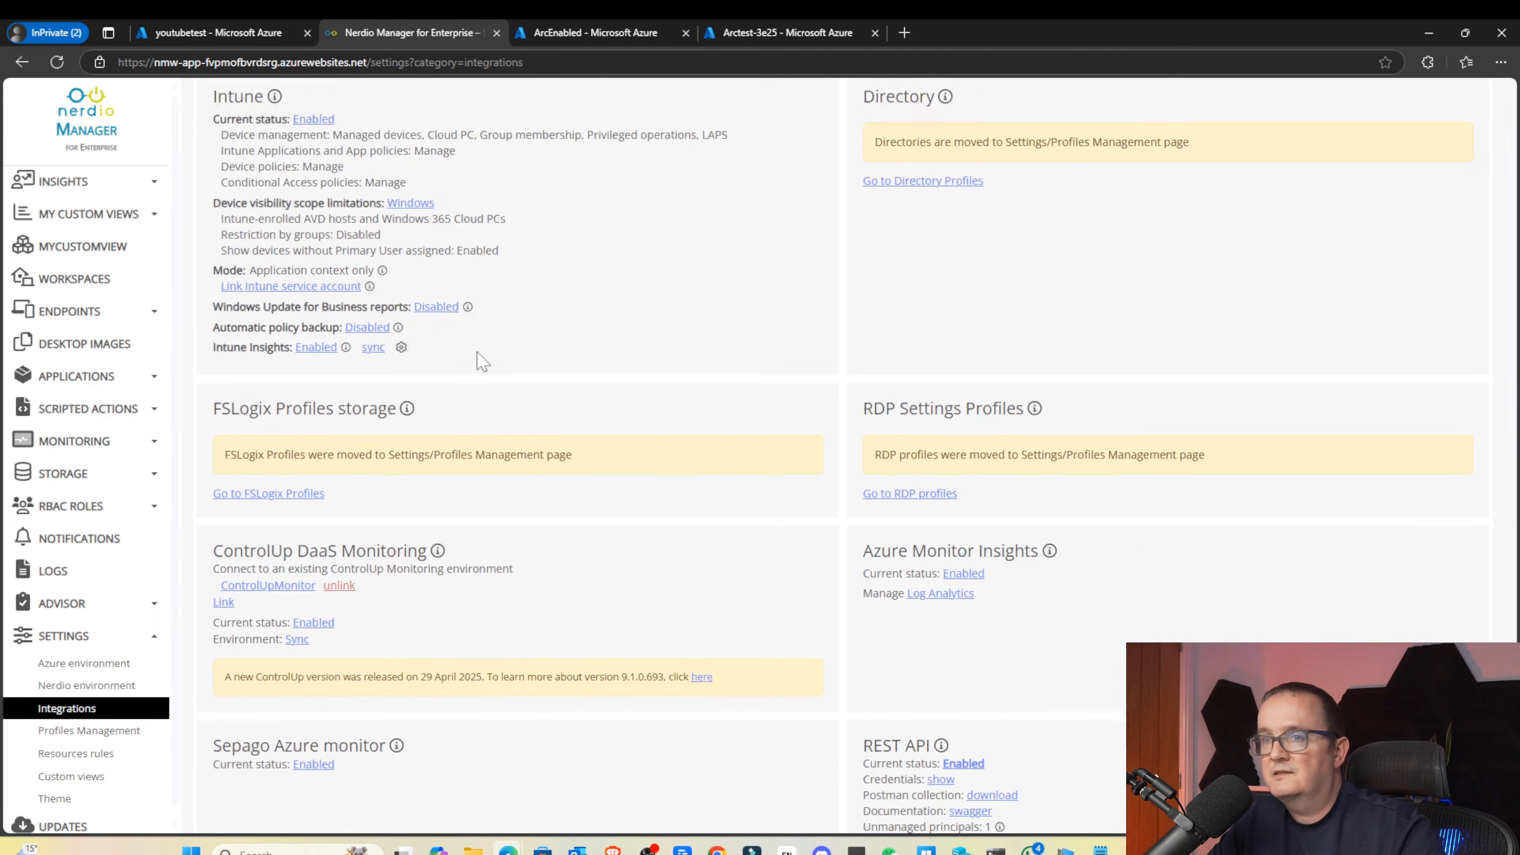
left_click(904, 317)
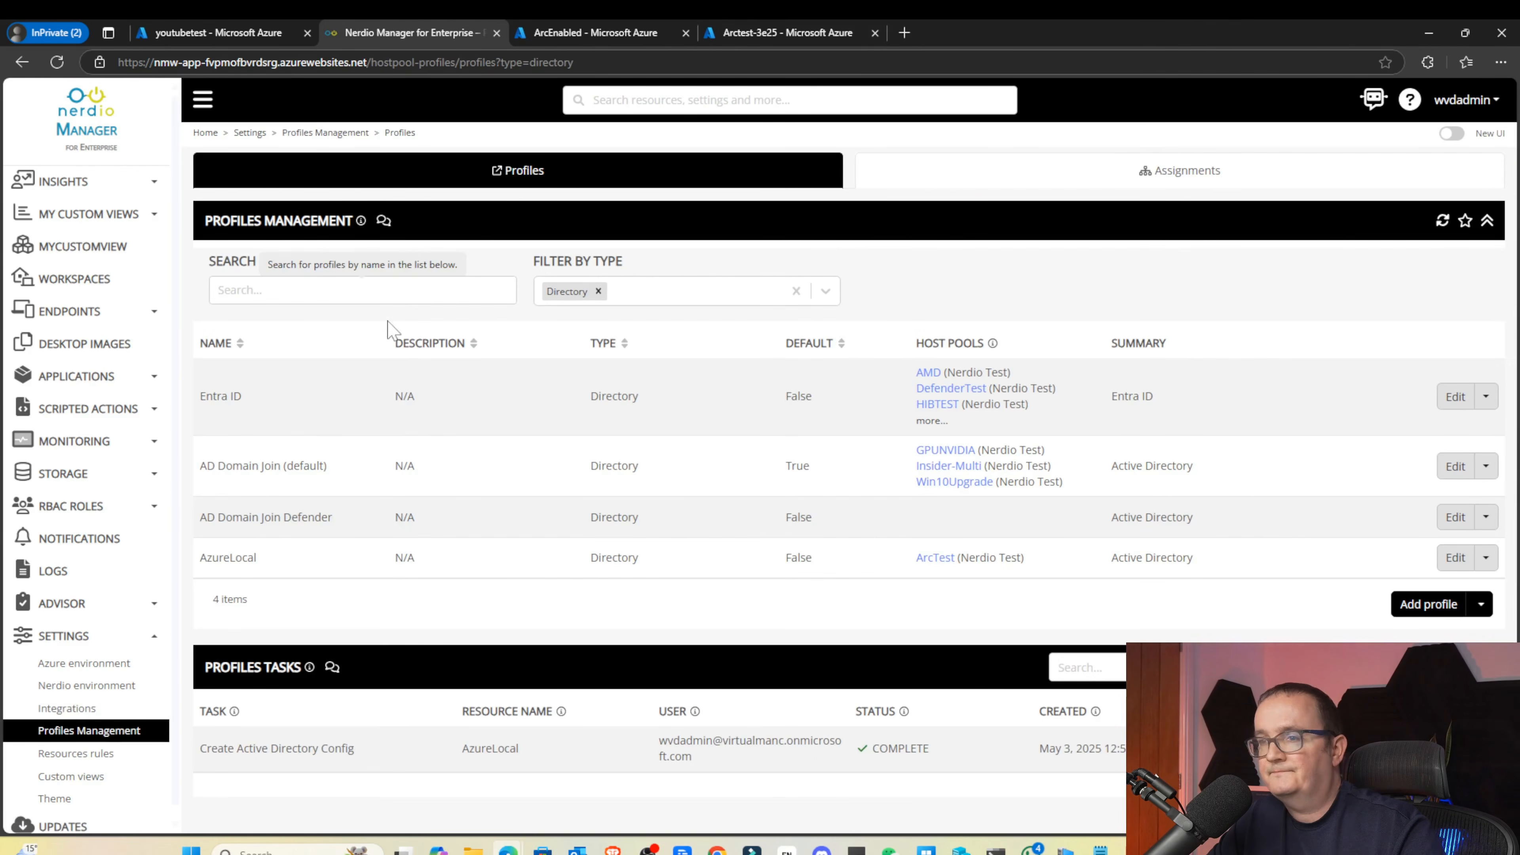
left_click_drag(197, 557, 312, 557)
left_click(354, 552)
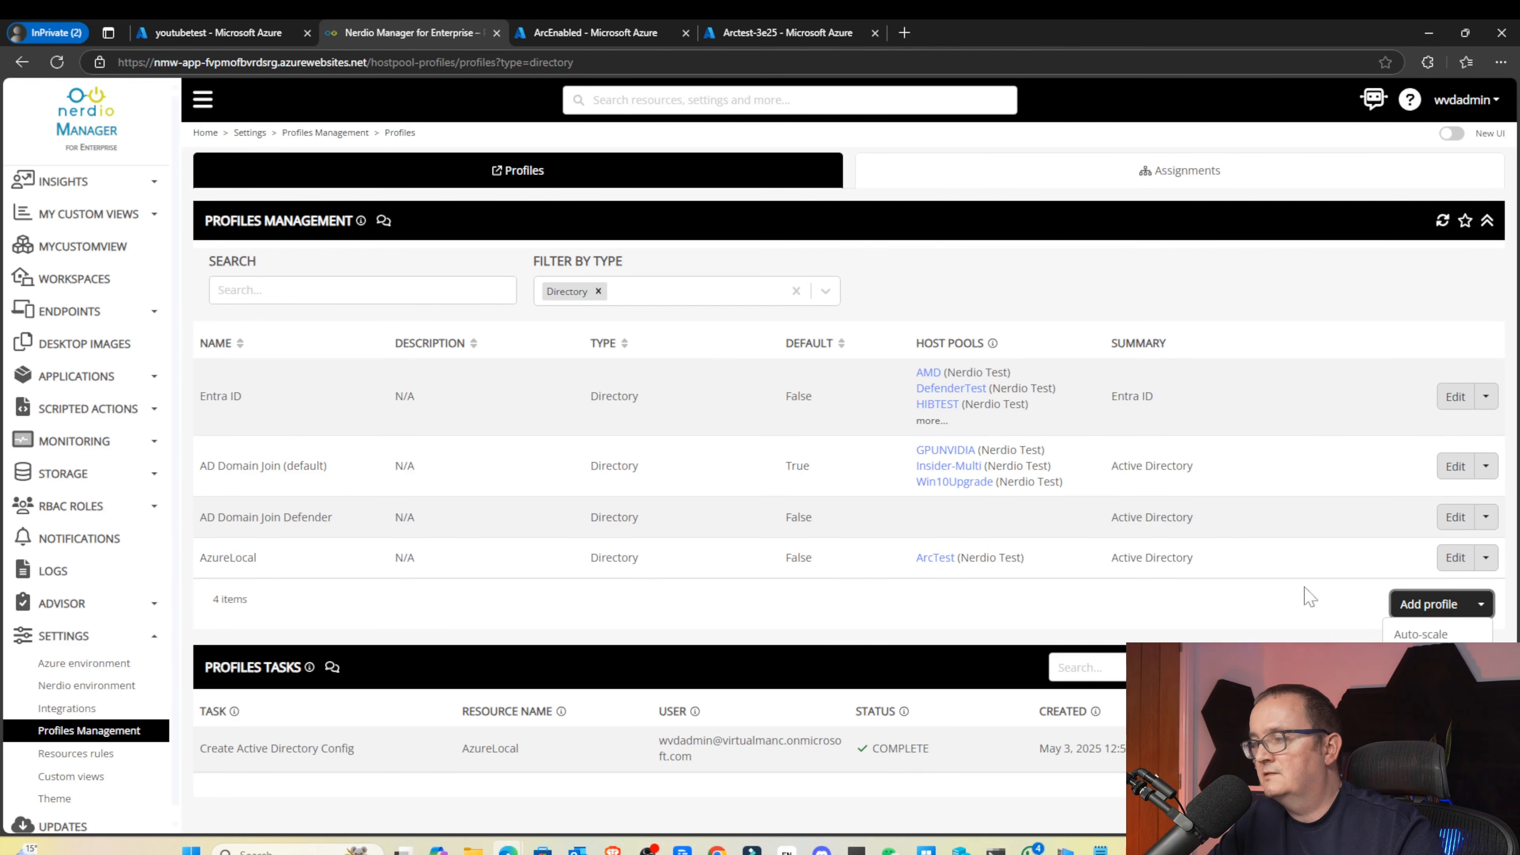
left_click(1401, 607)
left_click(1414, 658)
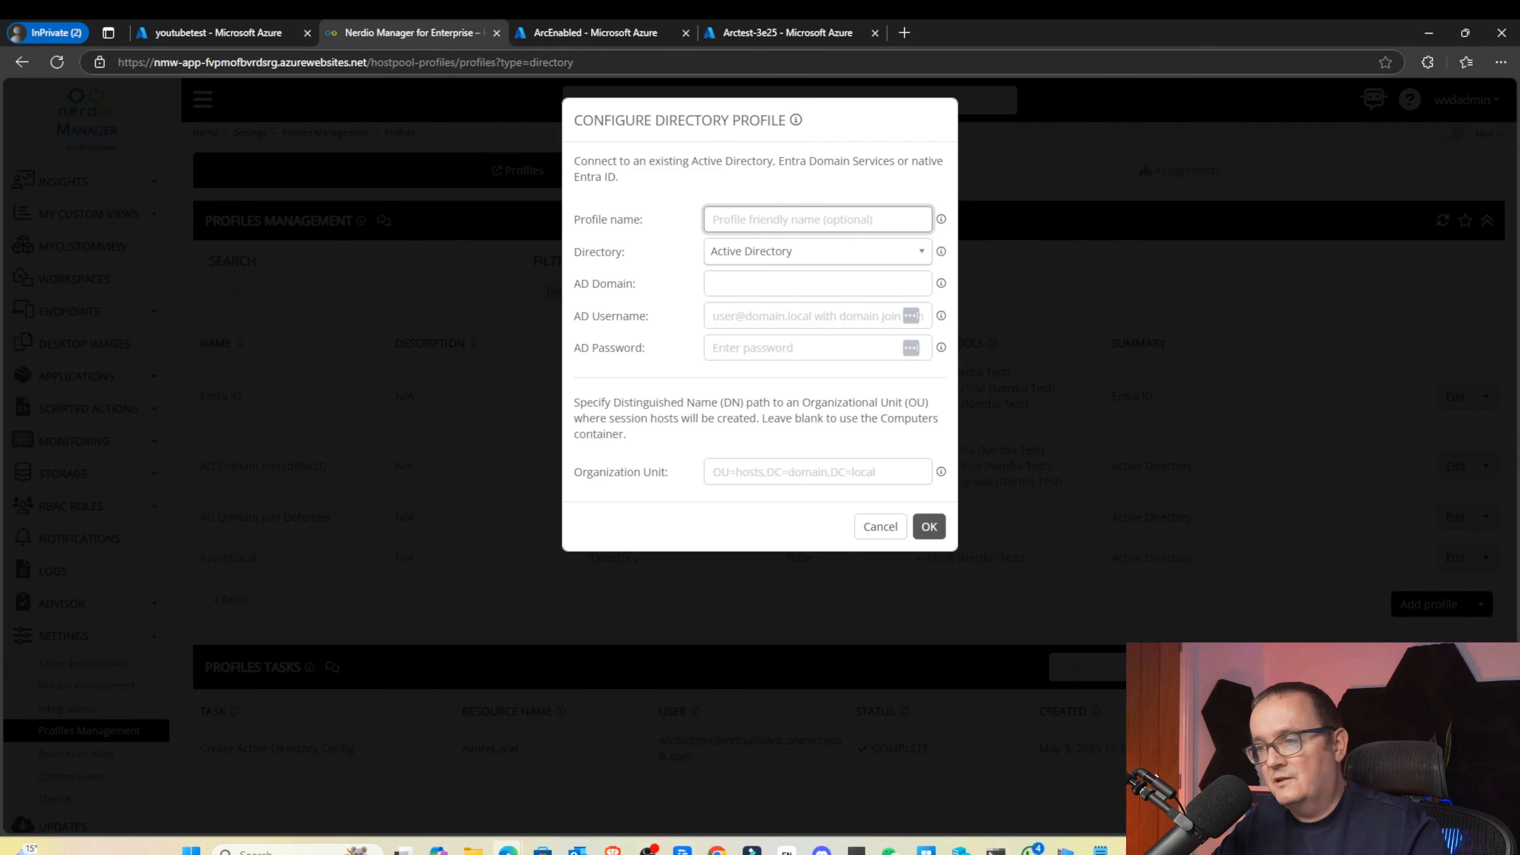
Cancel the unfinished Active Directory profile and show the Workspaces page
left_click(789, 250)
left_click(790, 250)
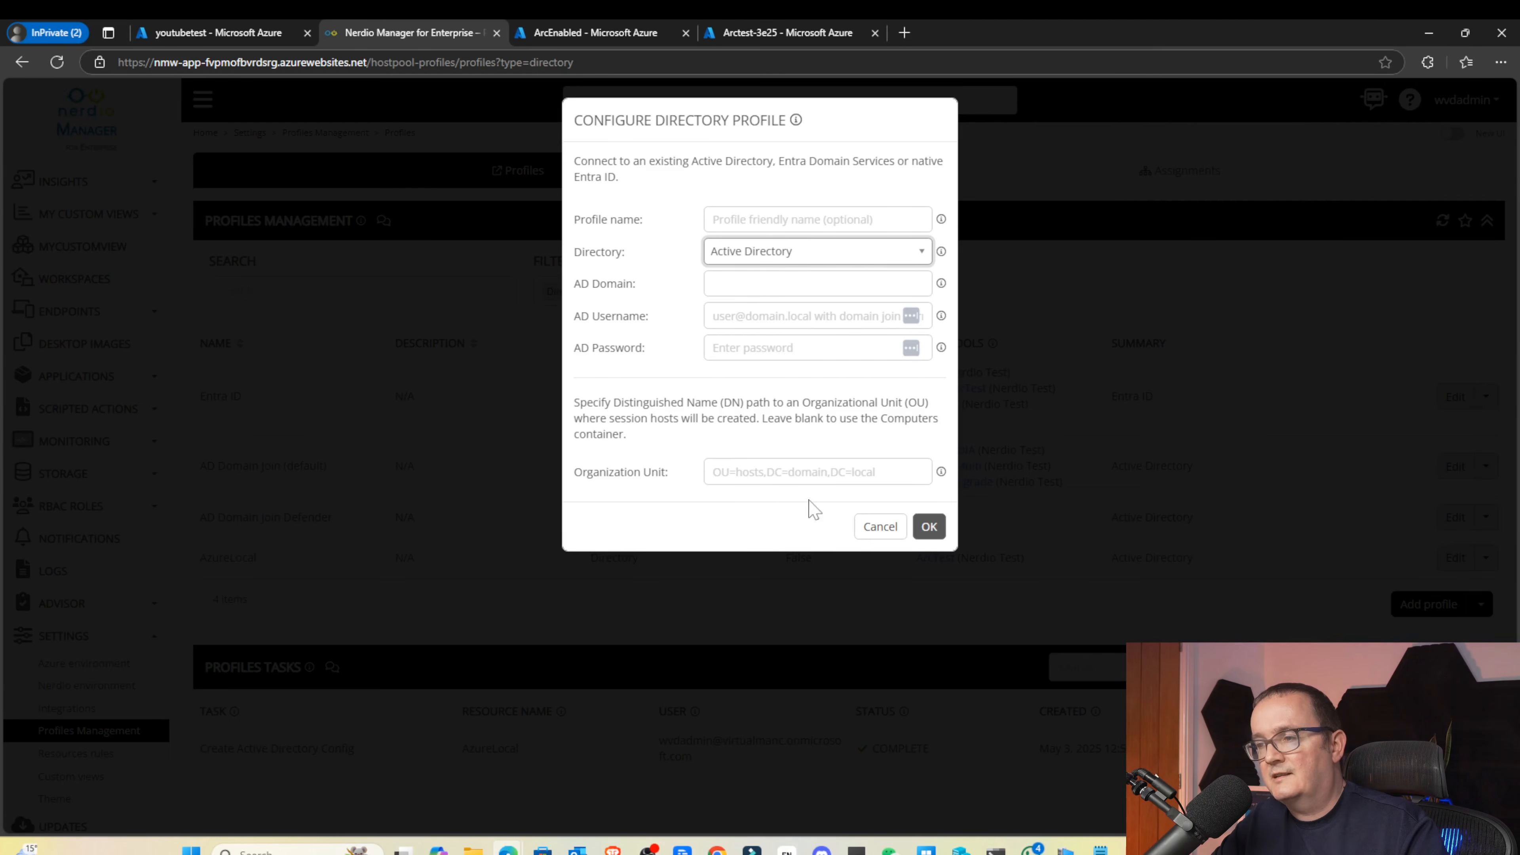
left_click(880, 526)
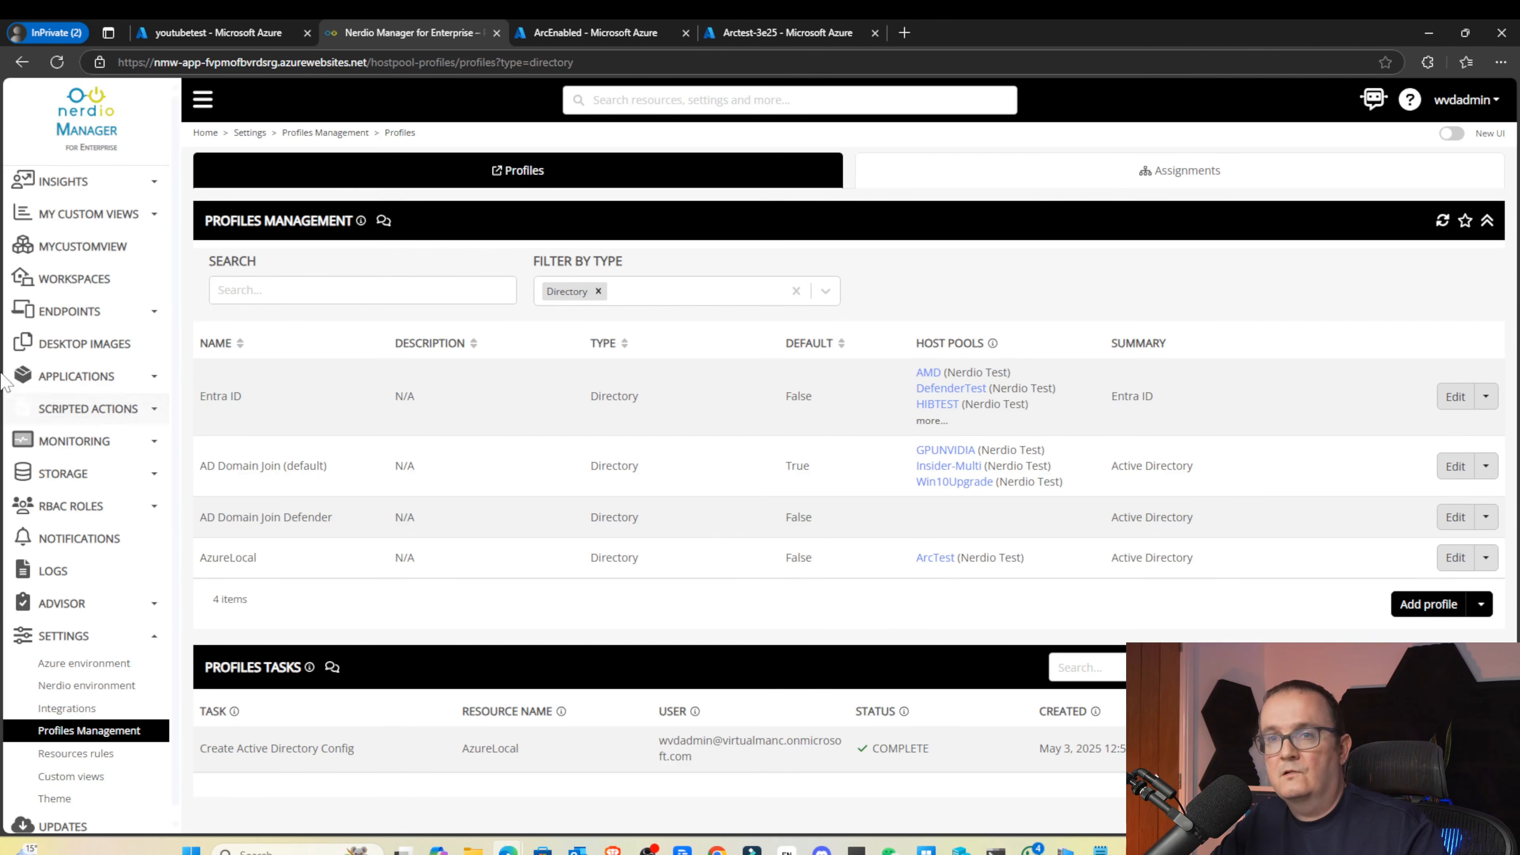
left_click(32, 290)
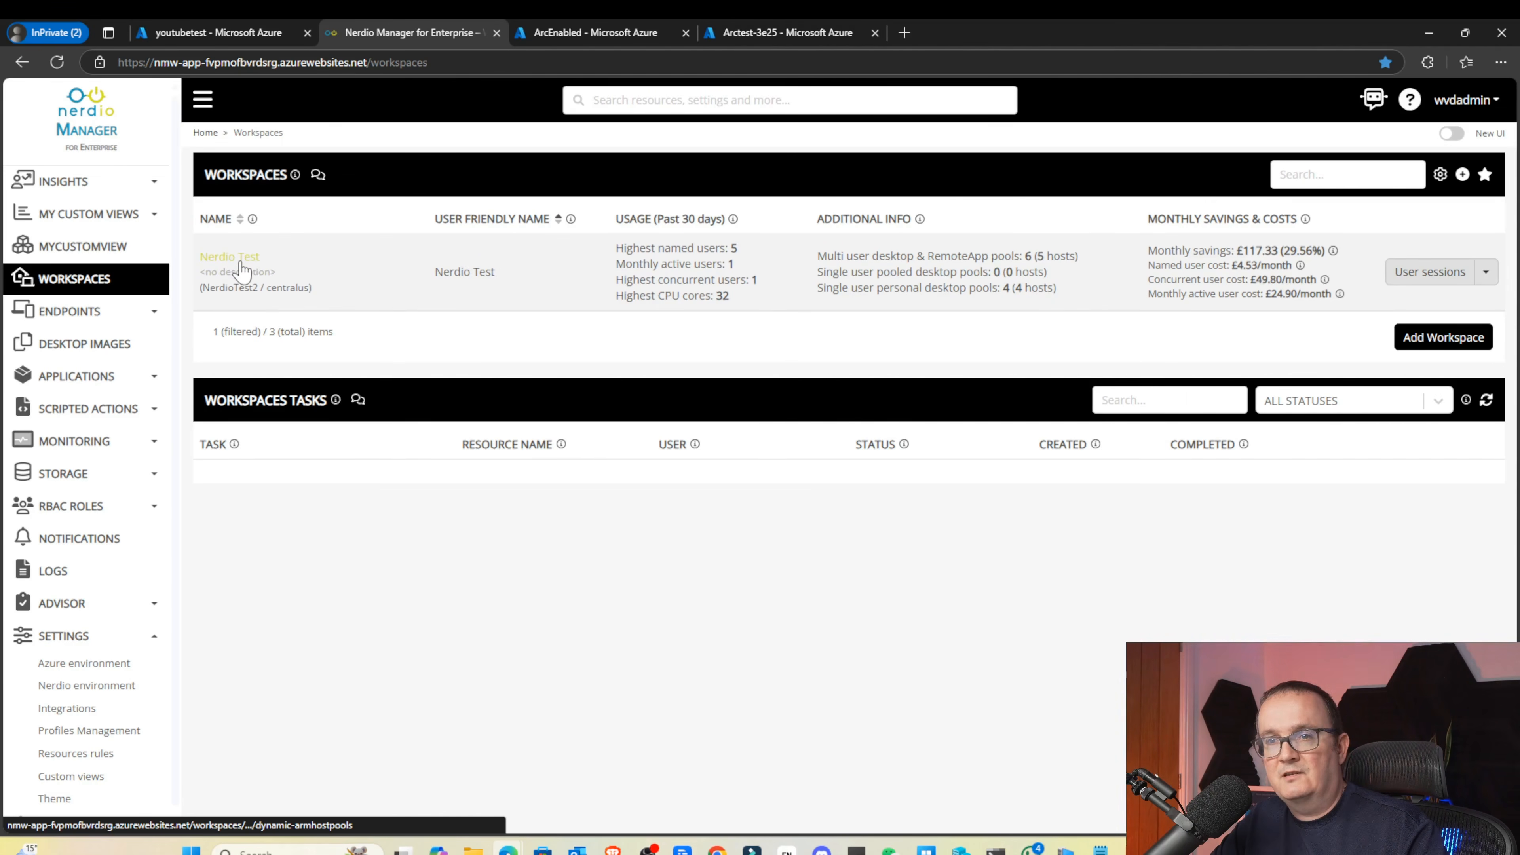
In the Nerdio Test workspace's hybrid host pools, add an Azure Local host pool
left_click(239, 266)
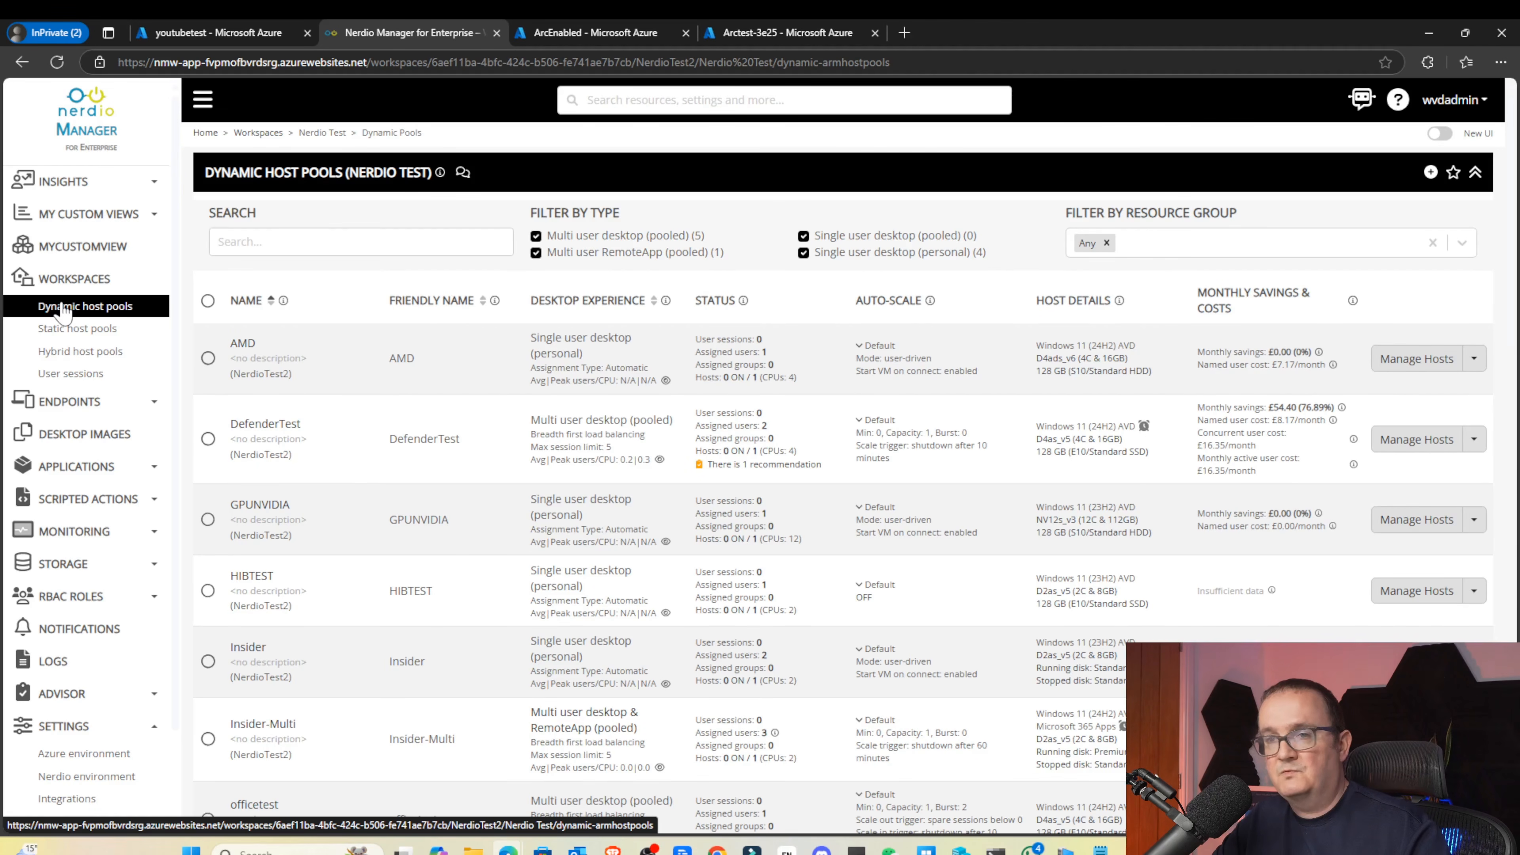
left_click(59, 353)
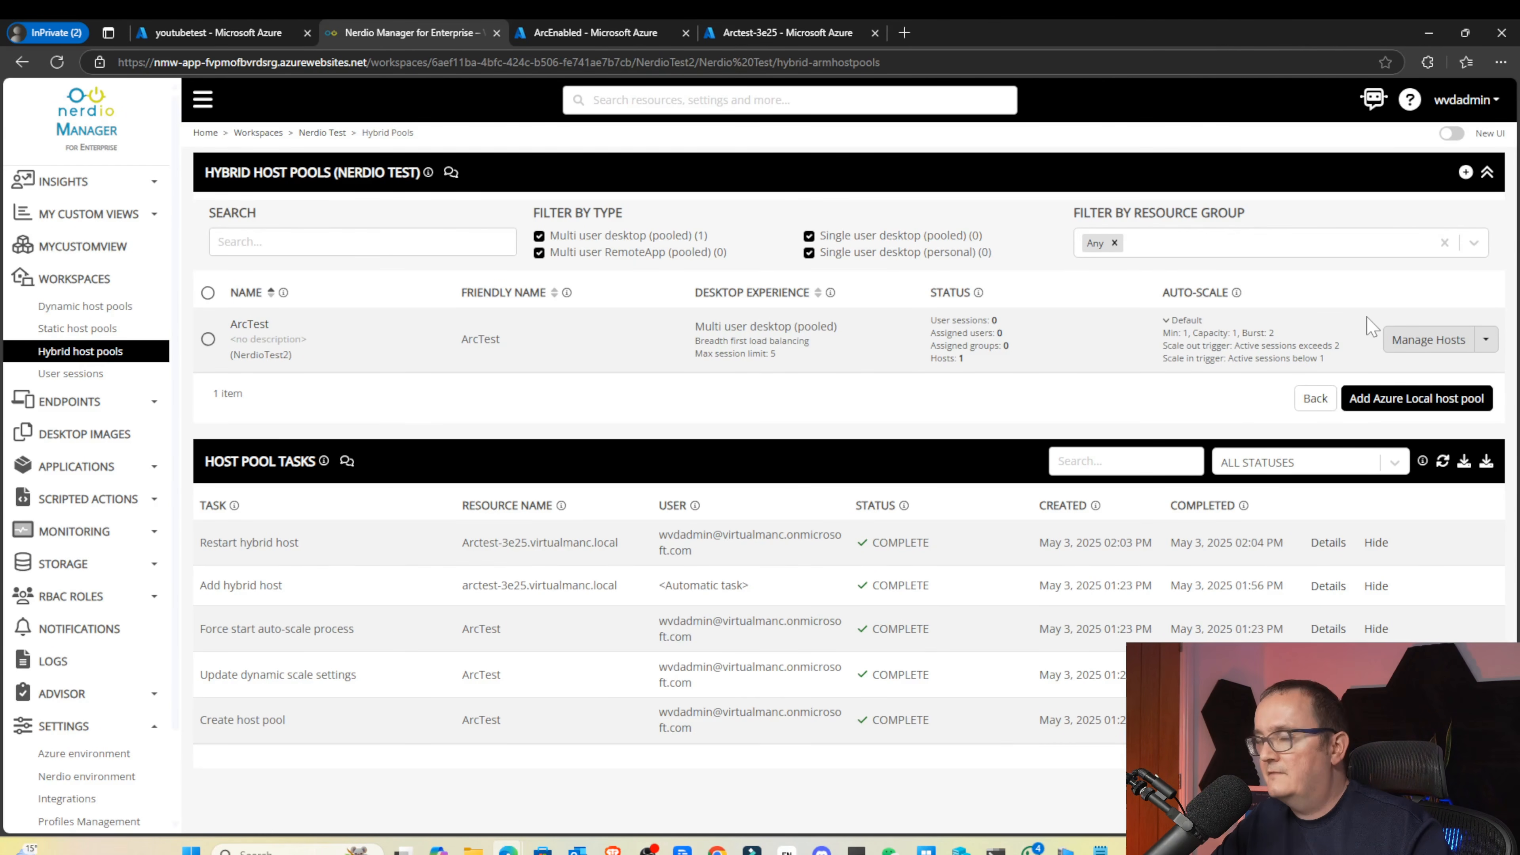
left_click(1431, 404)
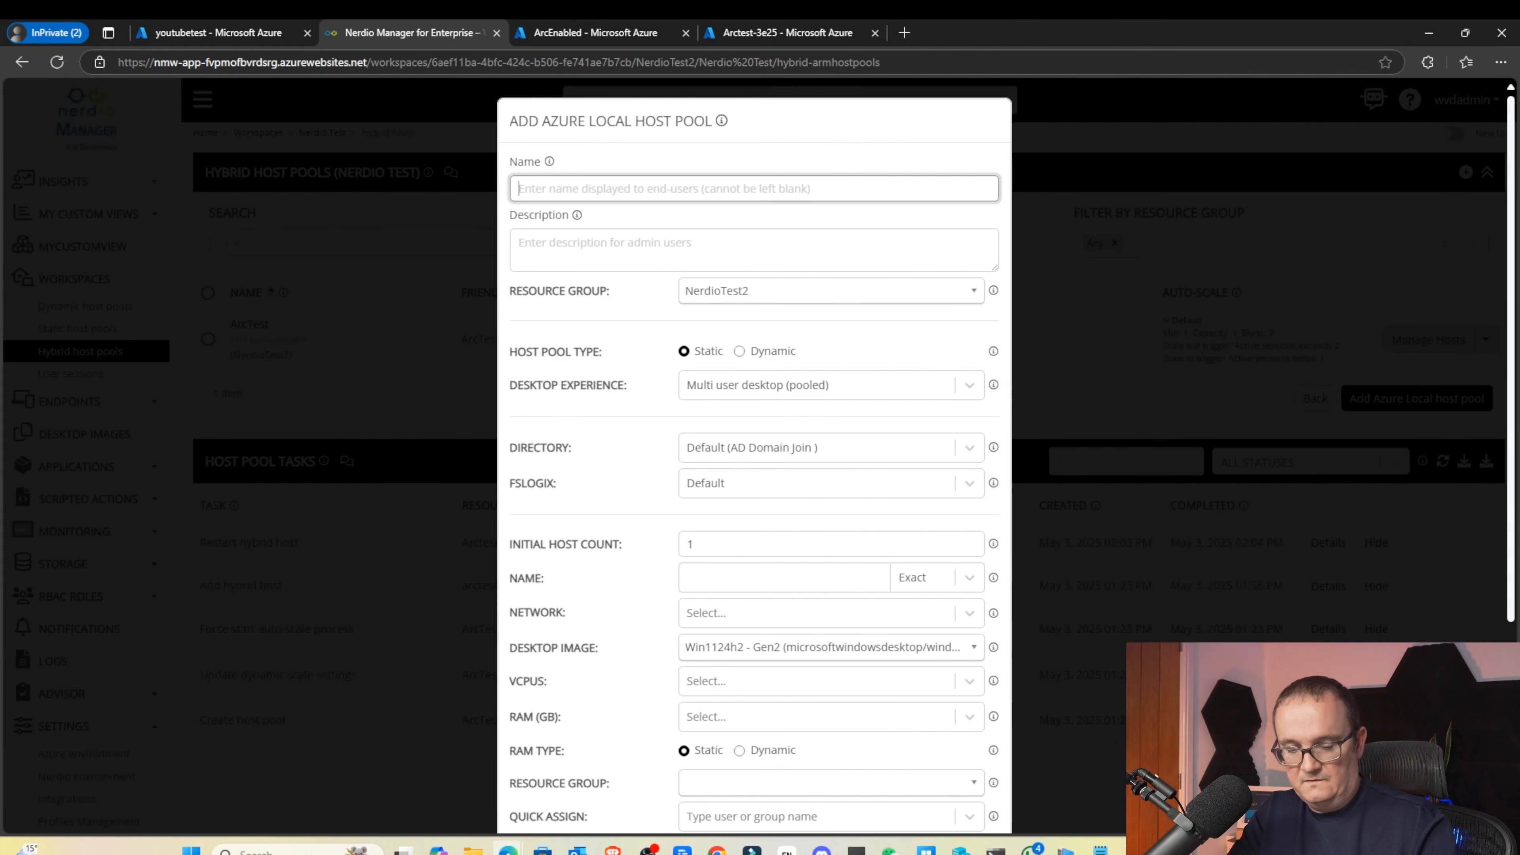
Name the host pool YouTubeTest
key("Caps_Lock")
type("YouT")
key("Caps_Lock")
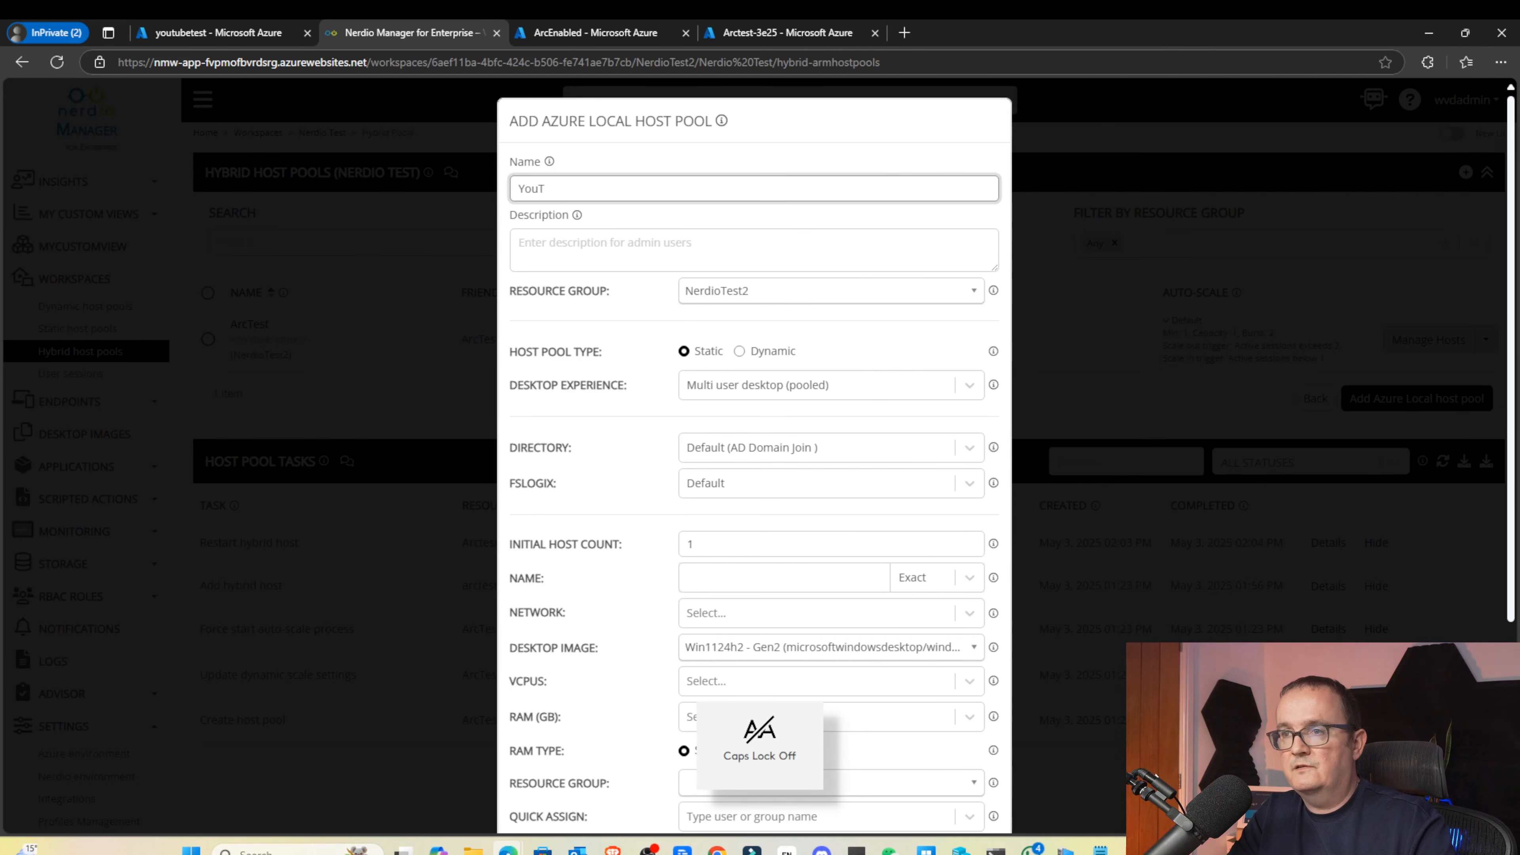
type("Tube")
key("Caps_Lock")
type("T")
key("Caps_Lock")
type("est")
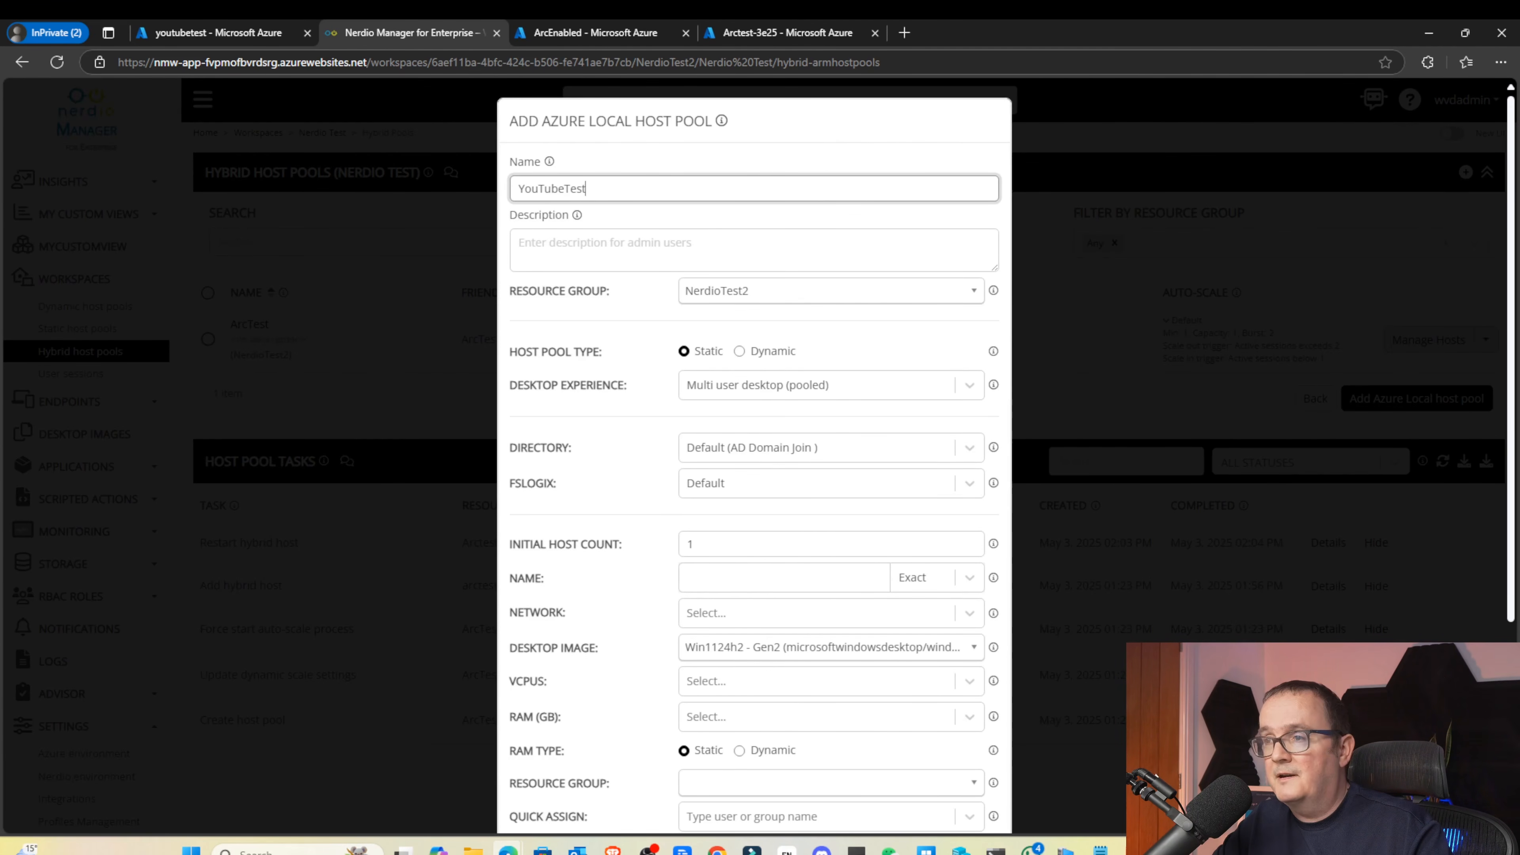
Place the pool in the ArcEnabled resource group and keep the Static type
left_click(725, 293)
left_click(737, 359)
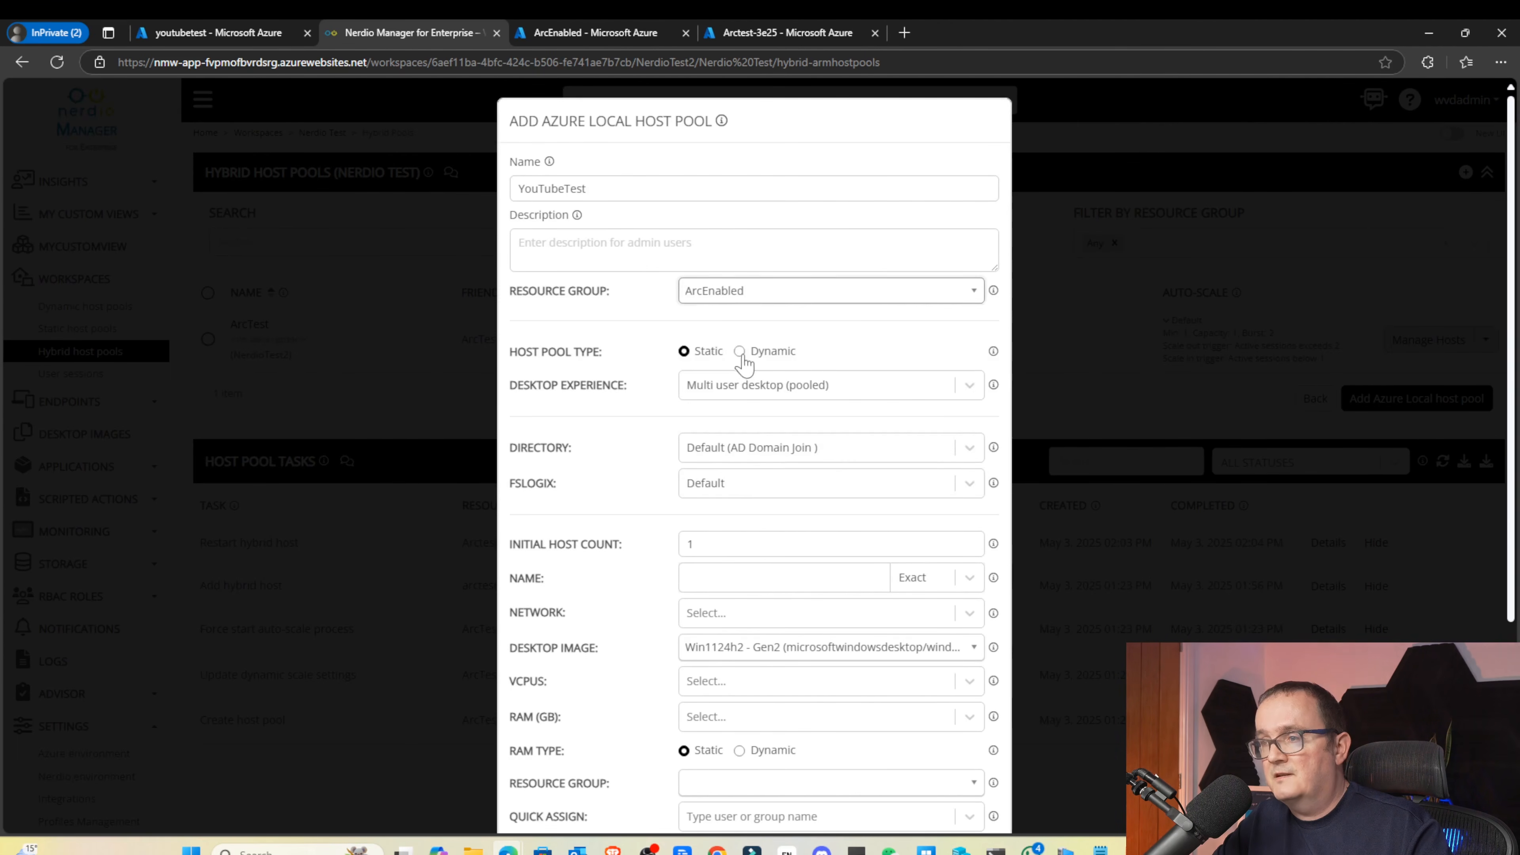
scroll(734, 315, "down", 1)
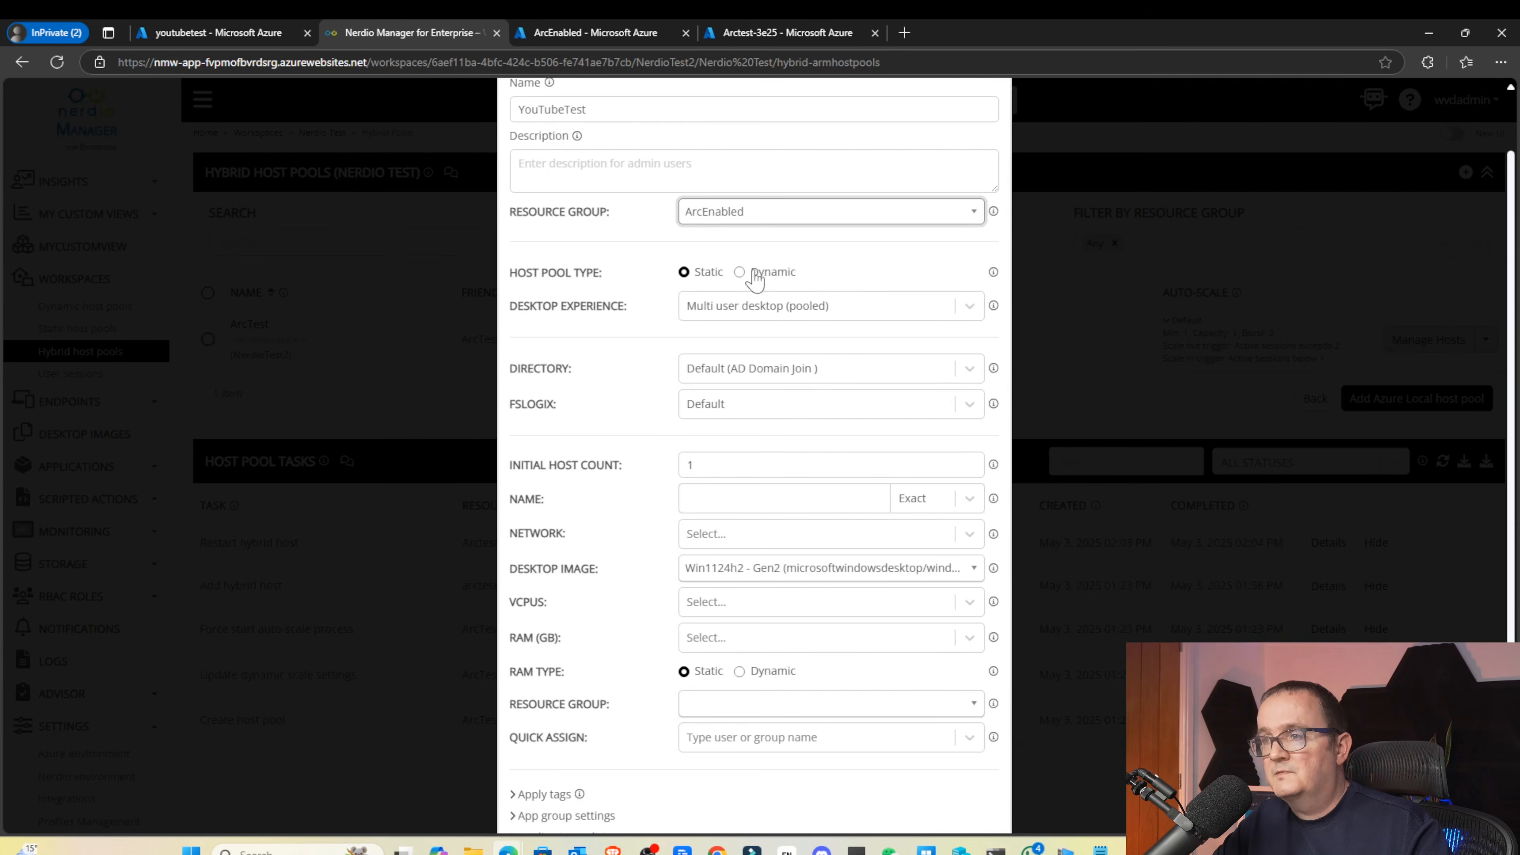
left_click(770, 278)
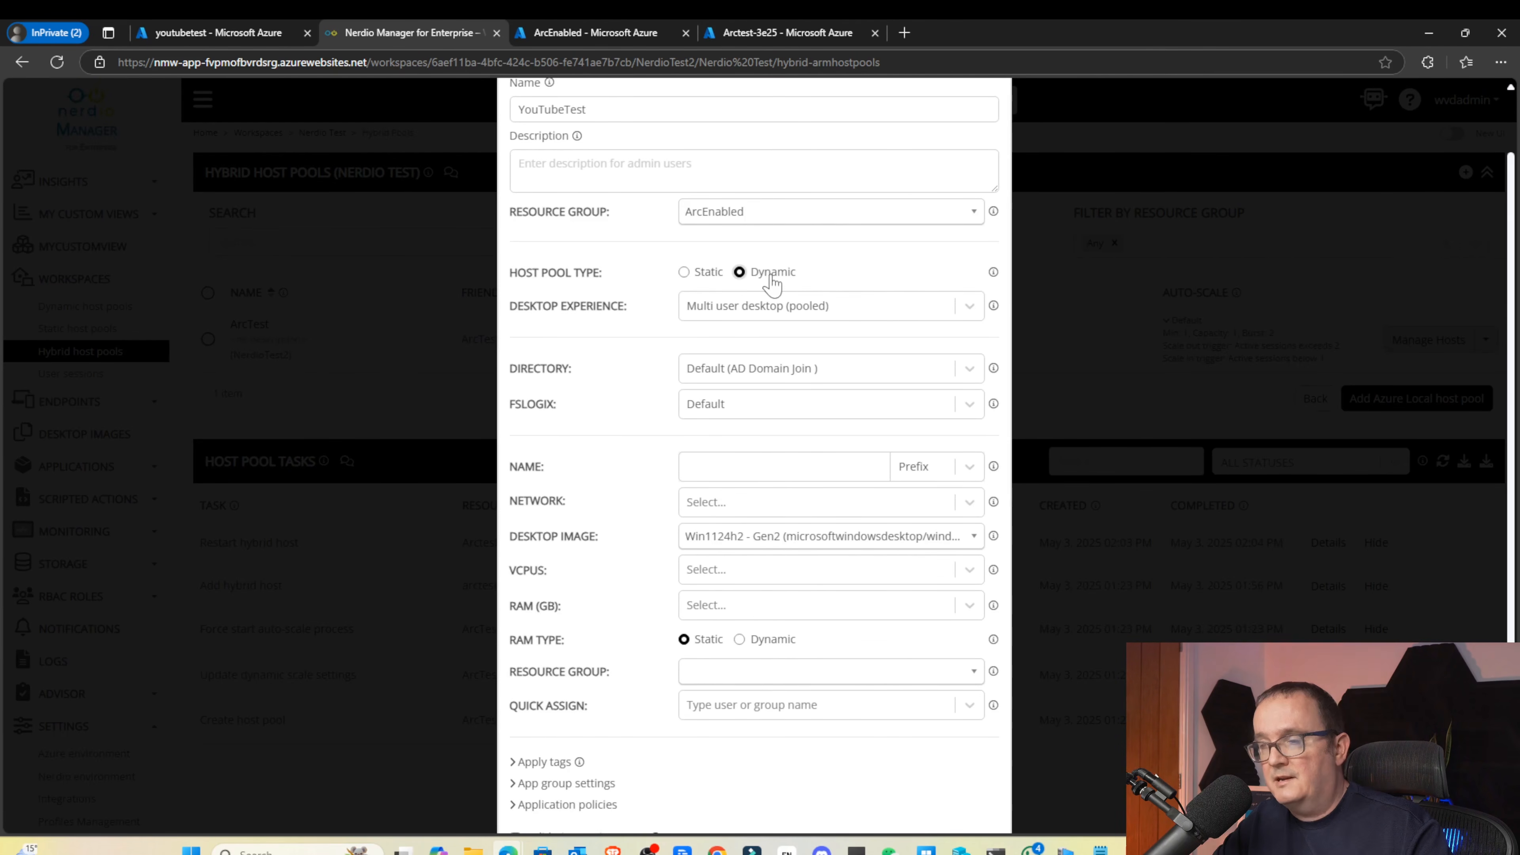
left_click(706, 279)
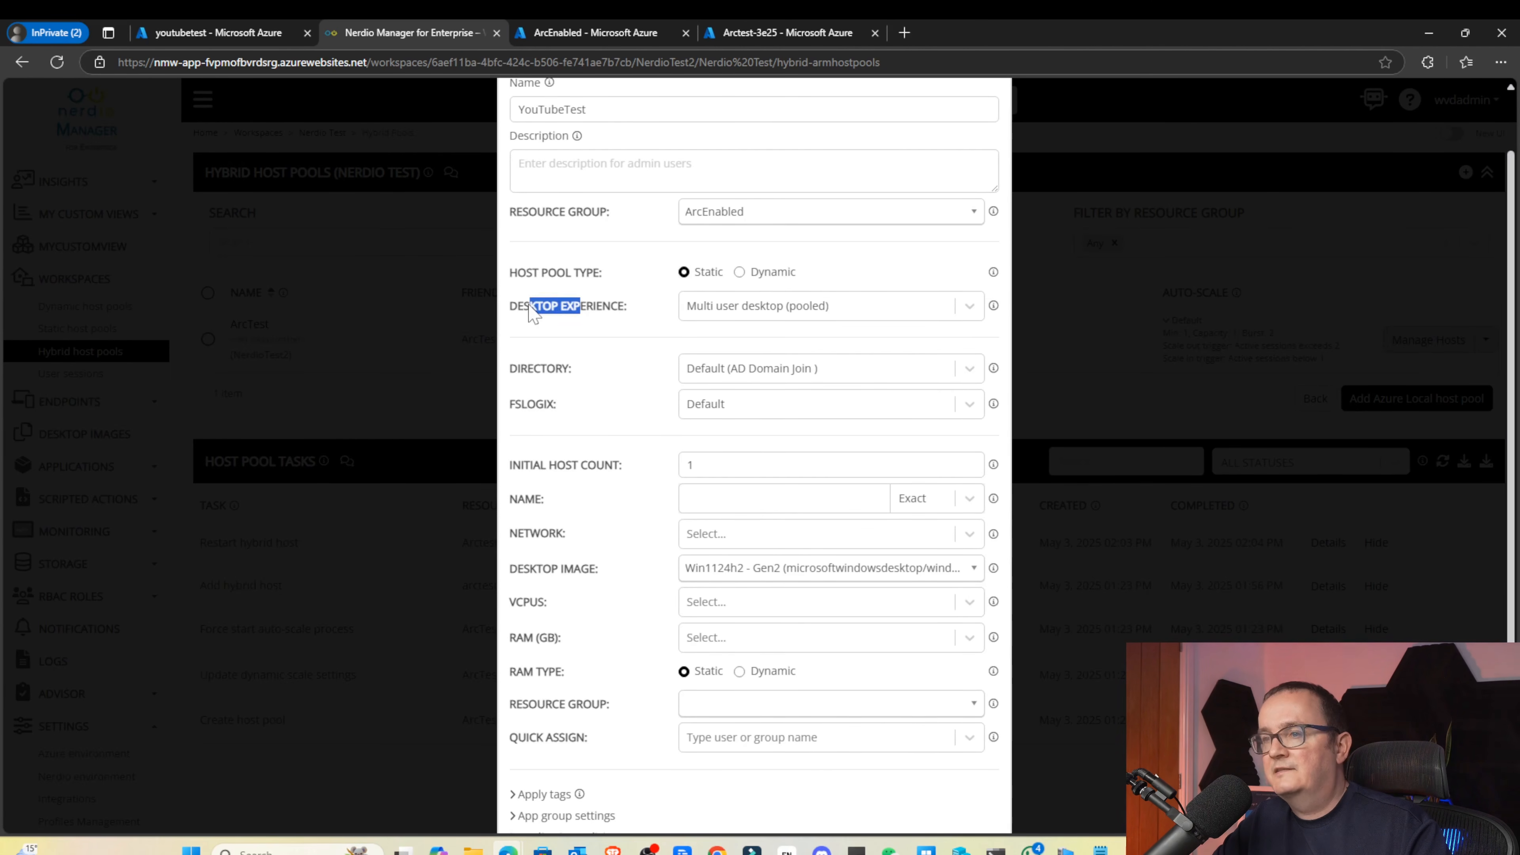
Keep multi-user pooled desktops, use the AzureLocal directory profile, and turn FSLogix off
left_click(749, 309)
left_click(749, 310)
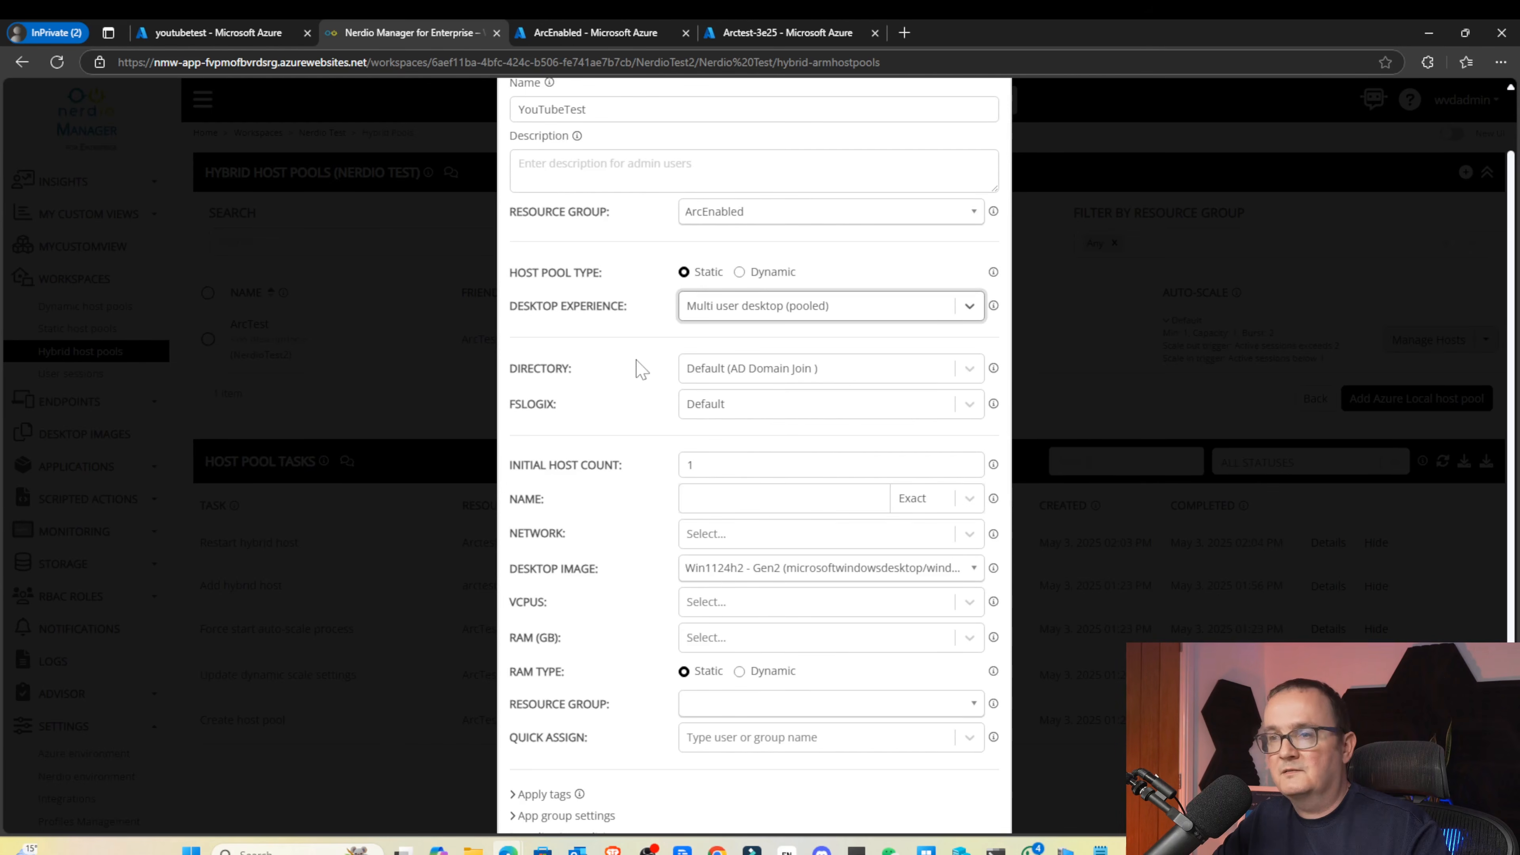
left_click(819, 374)
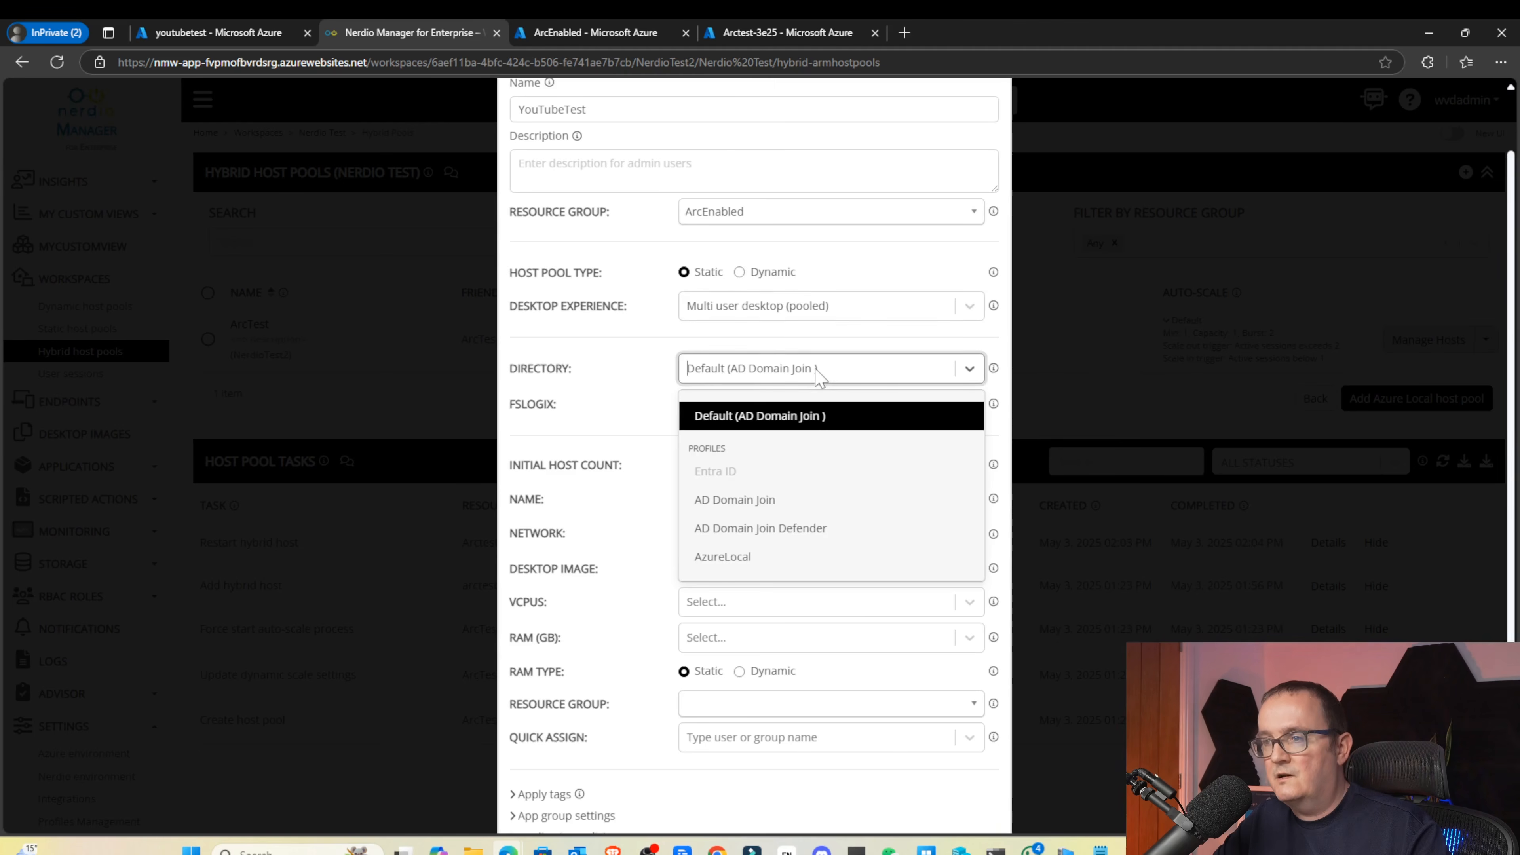
left_click(742, 557)
left_click(709, 405)
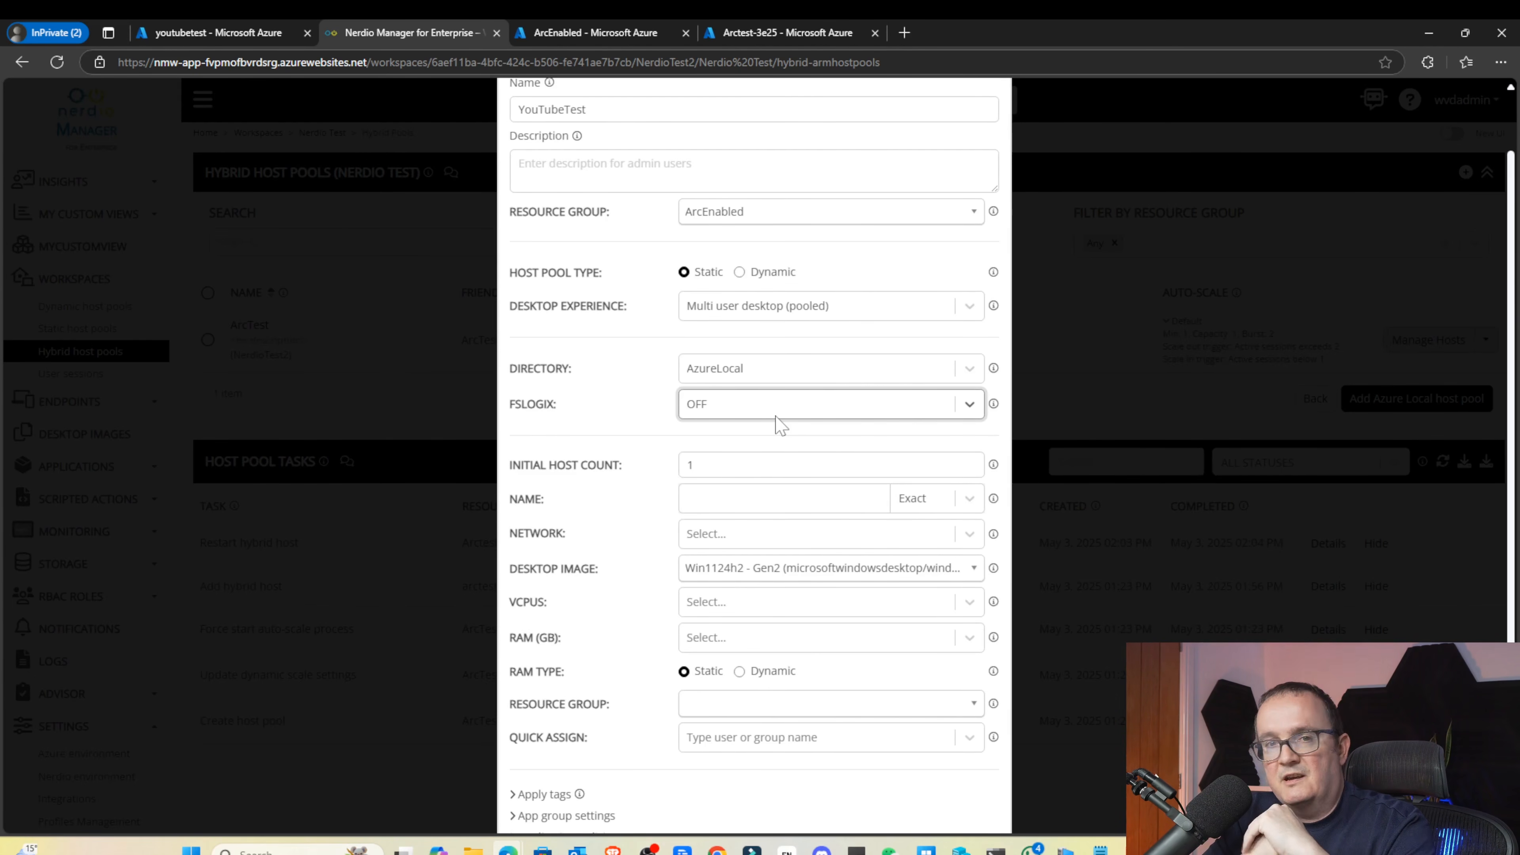
Enter YouTubeTes as the session host name
scroll(780, 425, "down", 1)
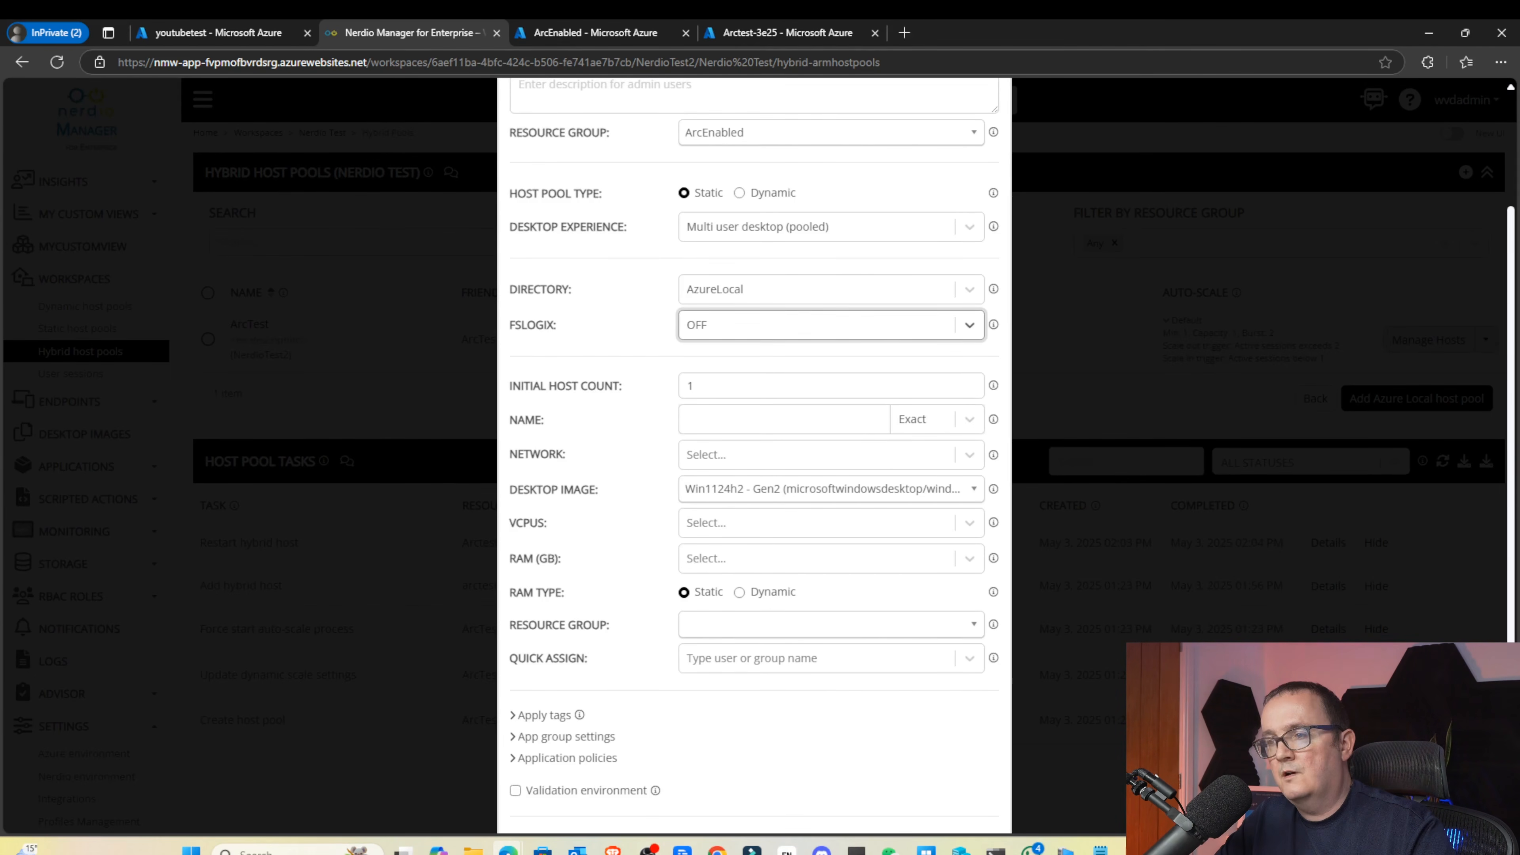
left_click(784, 419)
key("Caps_Lock")
type("Y")
key("Caps_Lock")
type("ou")
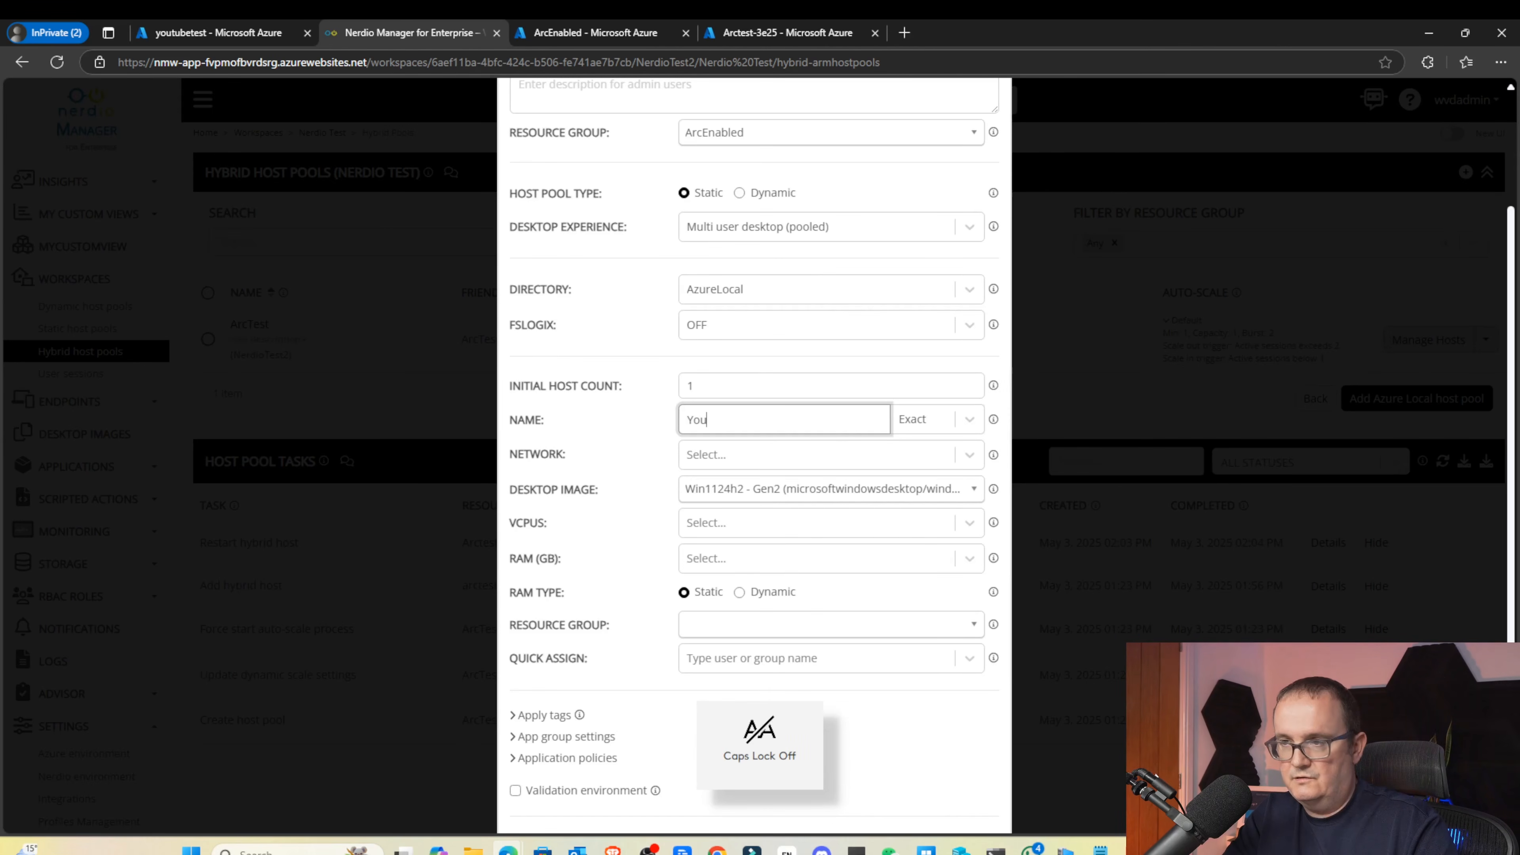
key("Caps_Lock")
type("T")
key("Caps_Lock")
type("ube")
key("Caps_Lock")
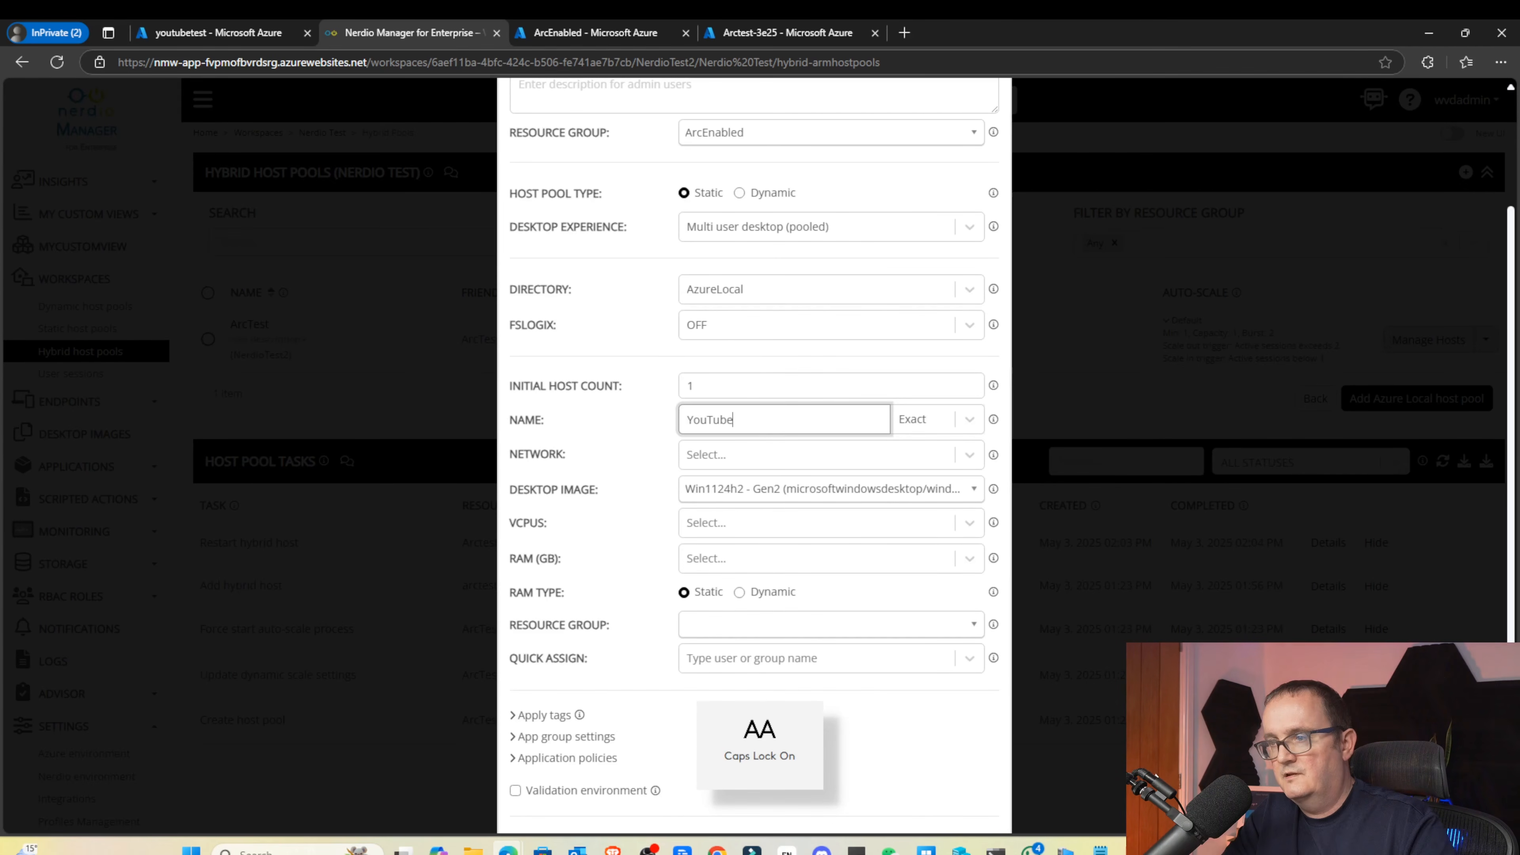
type("T")
key("Caps_Lock")
key("Caps_Lock")
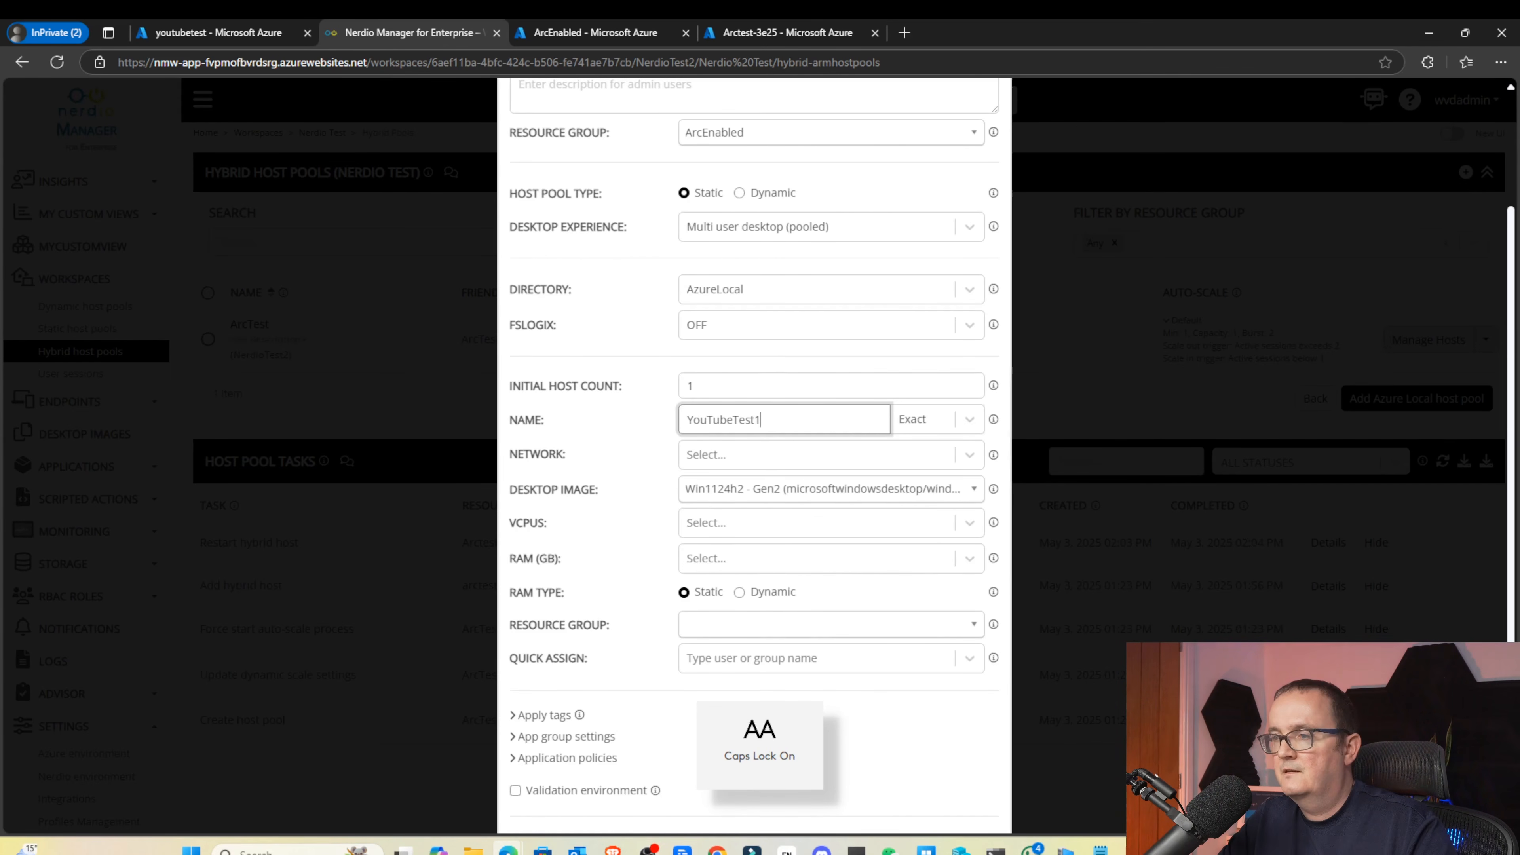
Set host naming mode to Prefix and connect the hosts to VMsnetwork
left_click(925, 419)
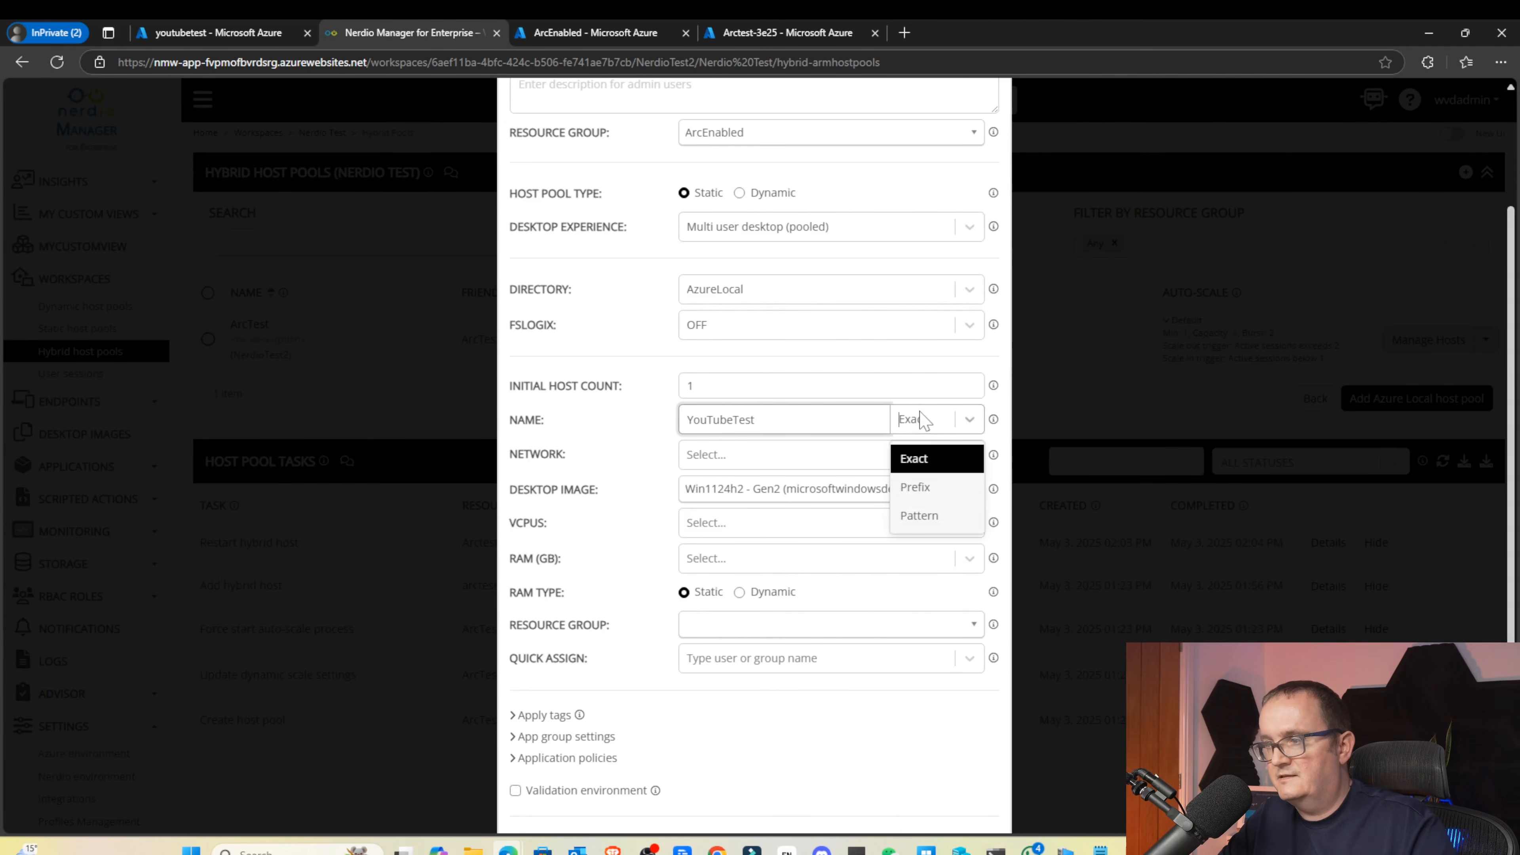
left_click(917, 516)
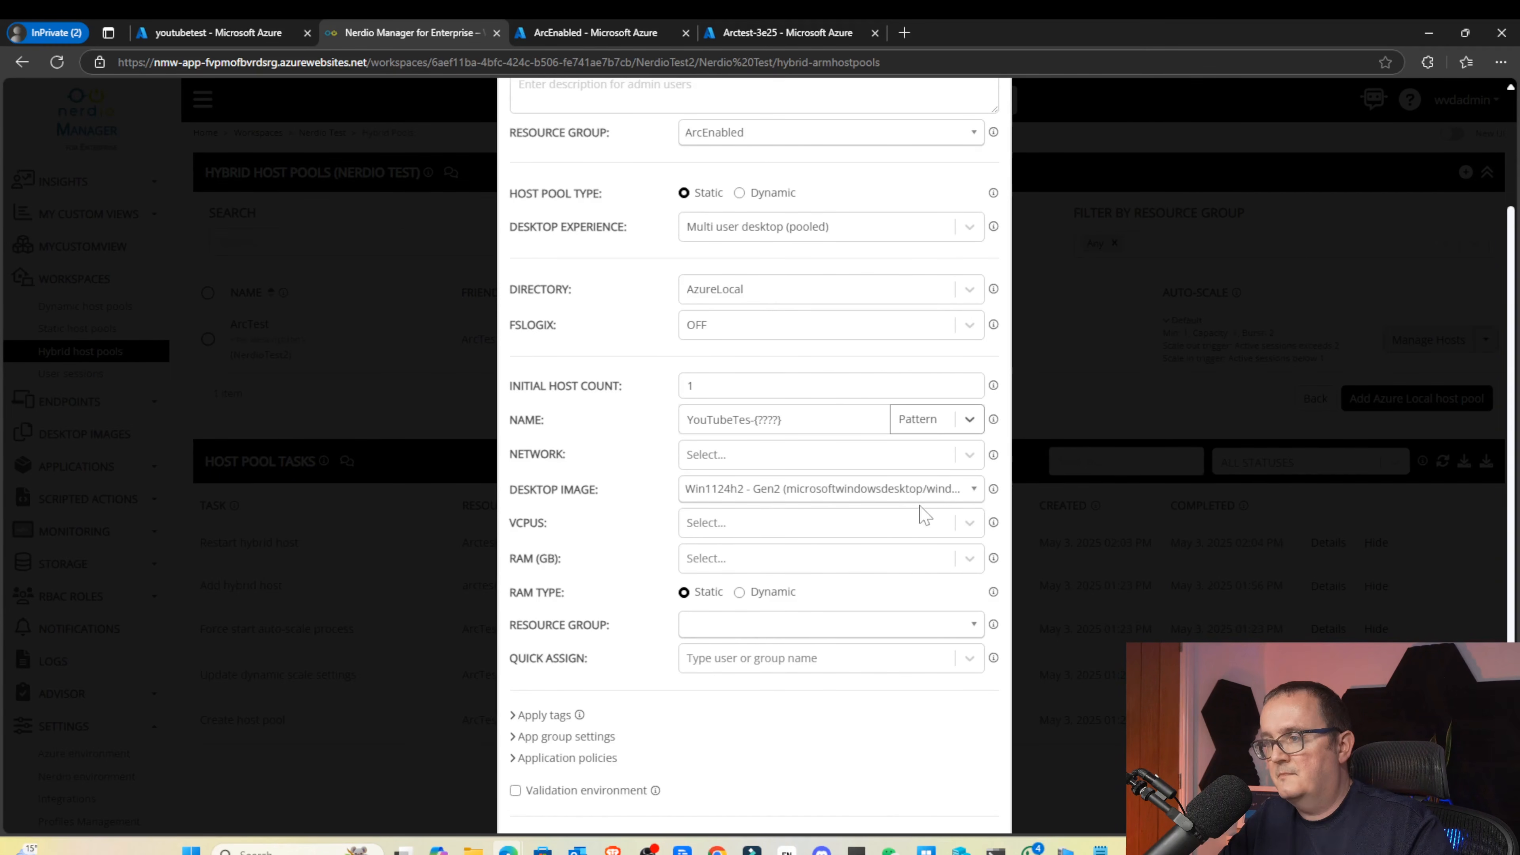
left_click(934, 430)
left_click(902, 479)
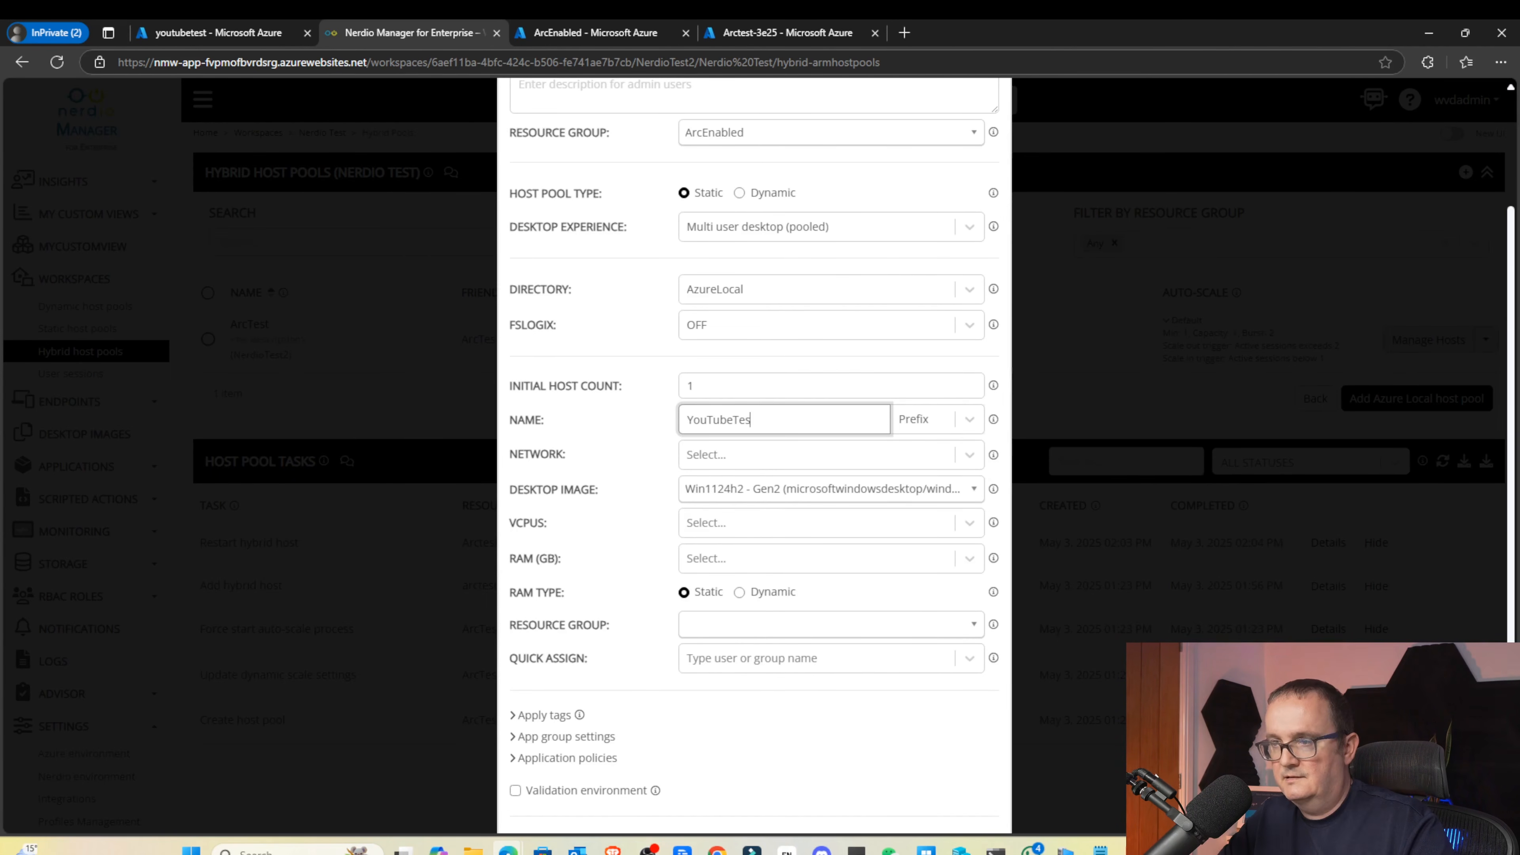
left_click(751, 458)
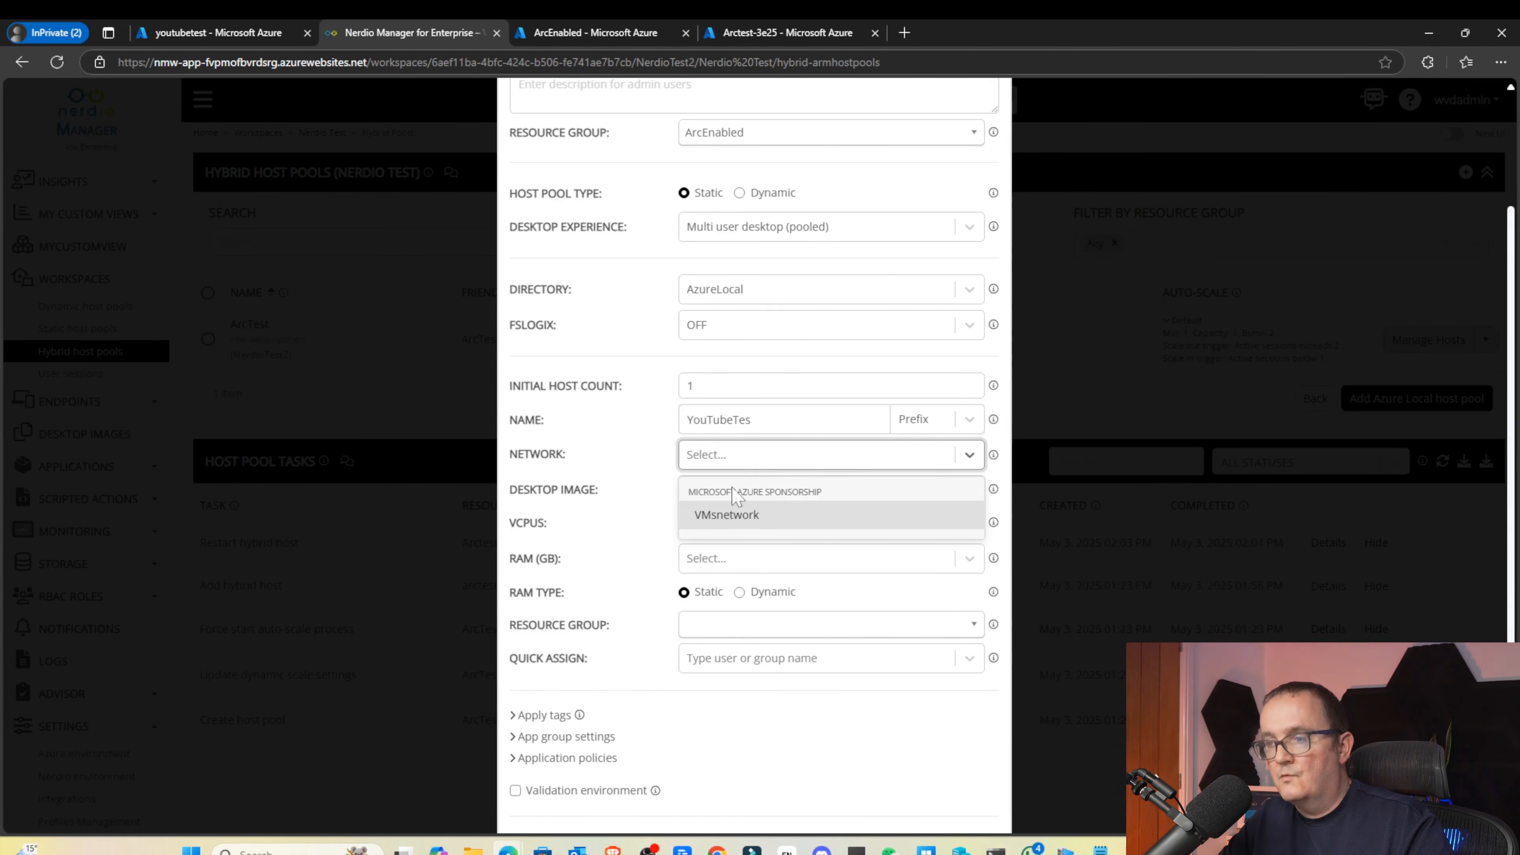
left_click(727, 517)
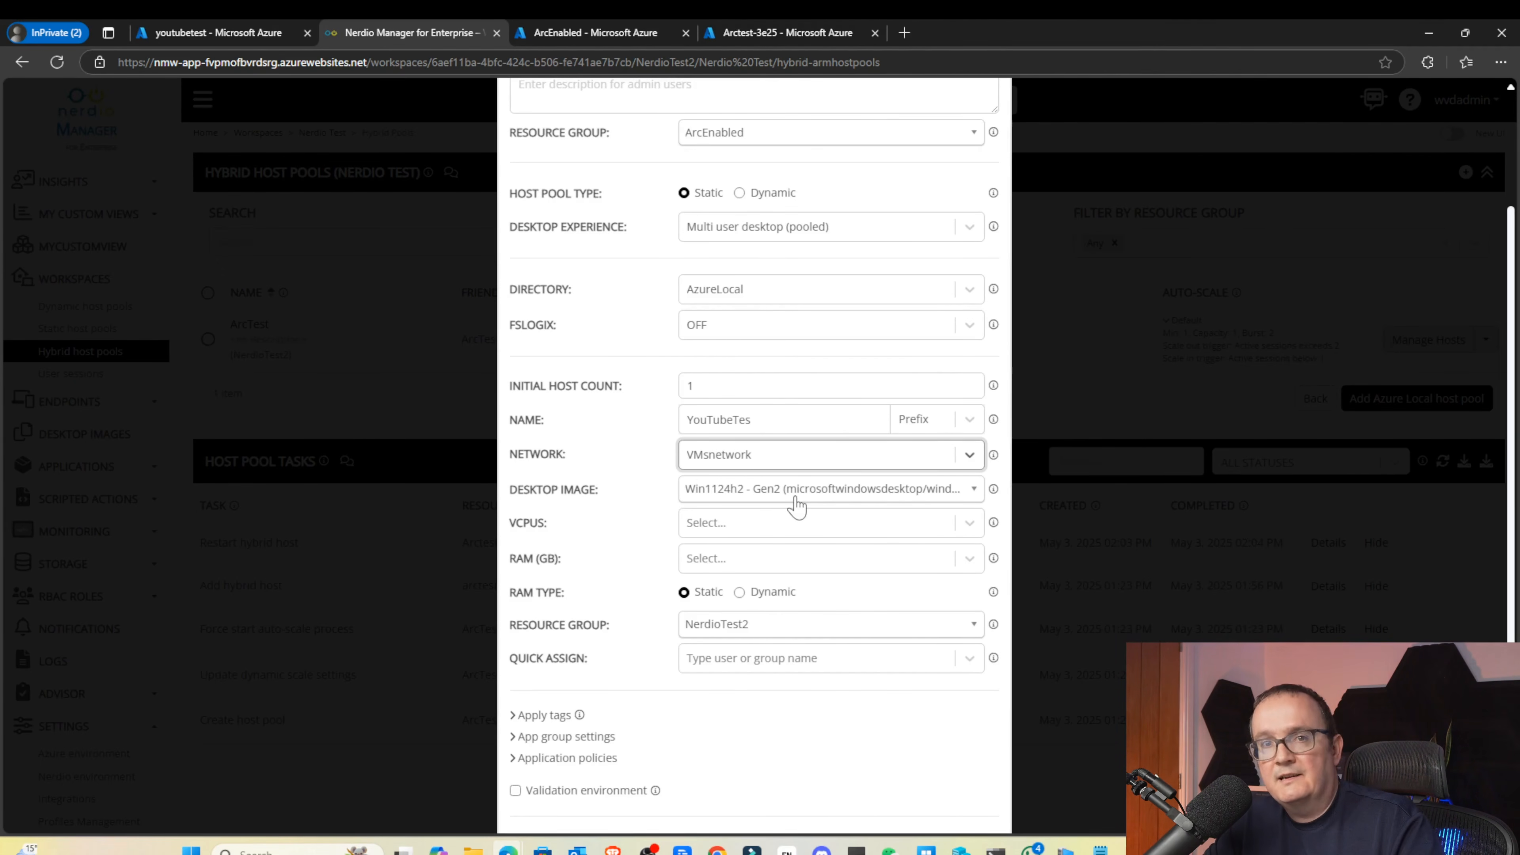
Give the session host 2 vCPUs and 8 GB of RAM
scroll(796, 506, "down", 1)
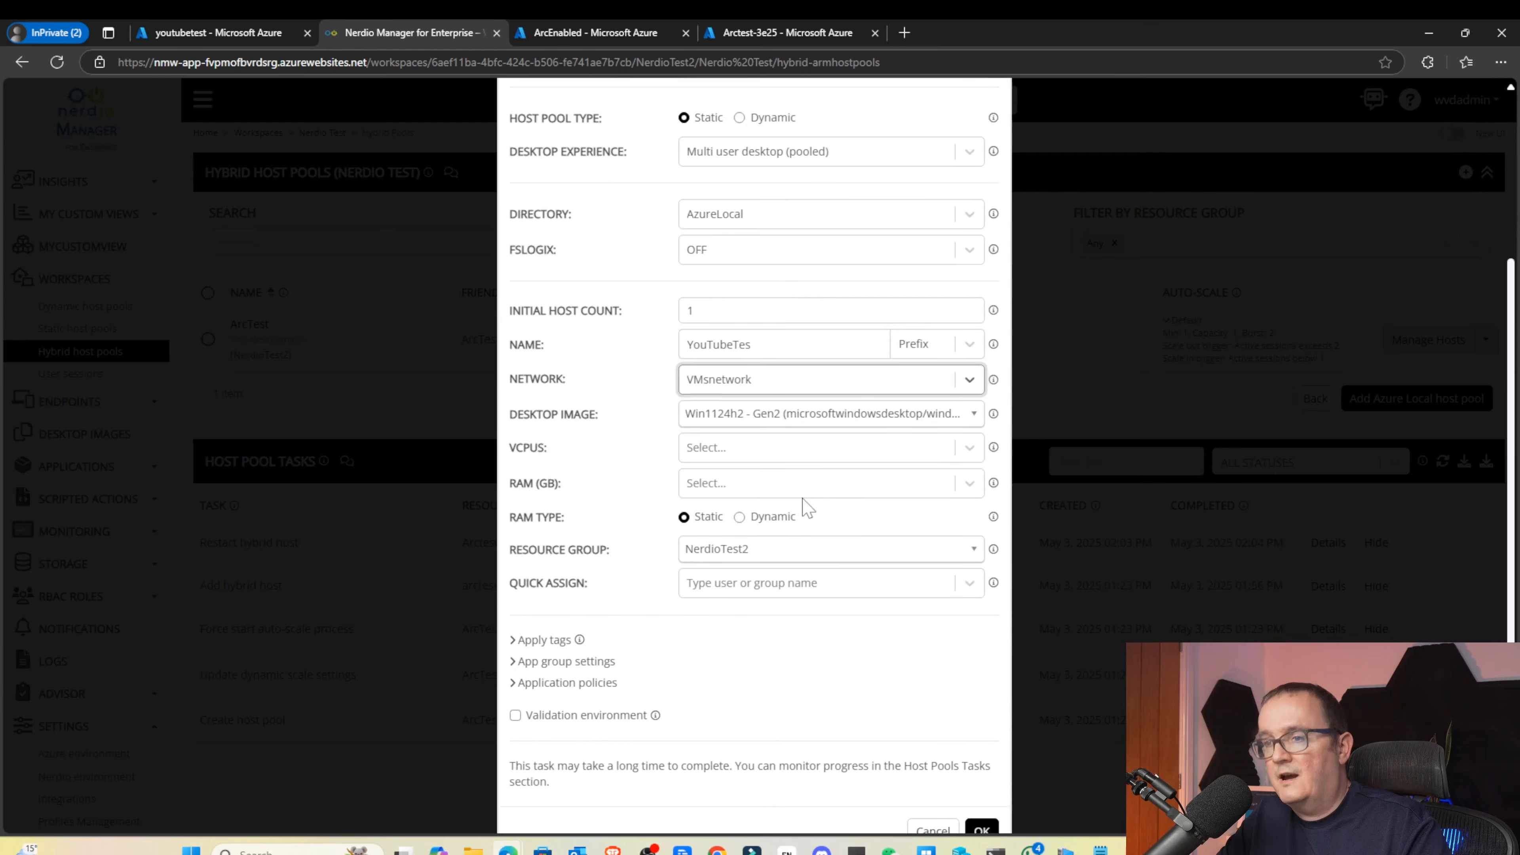
left_click(723, 444)
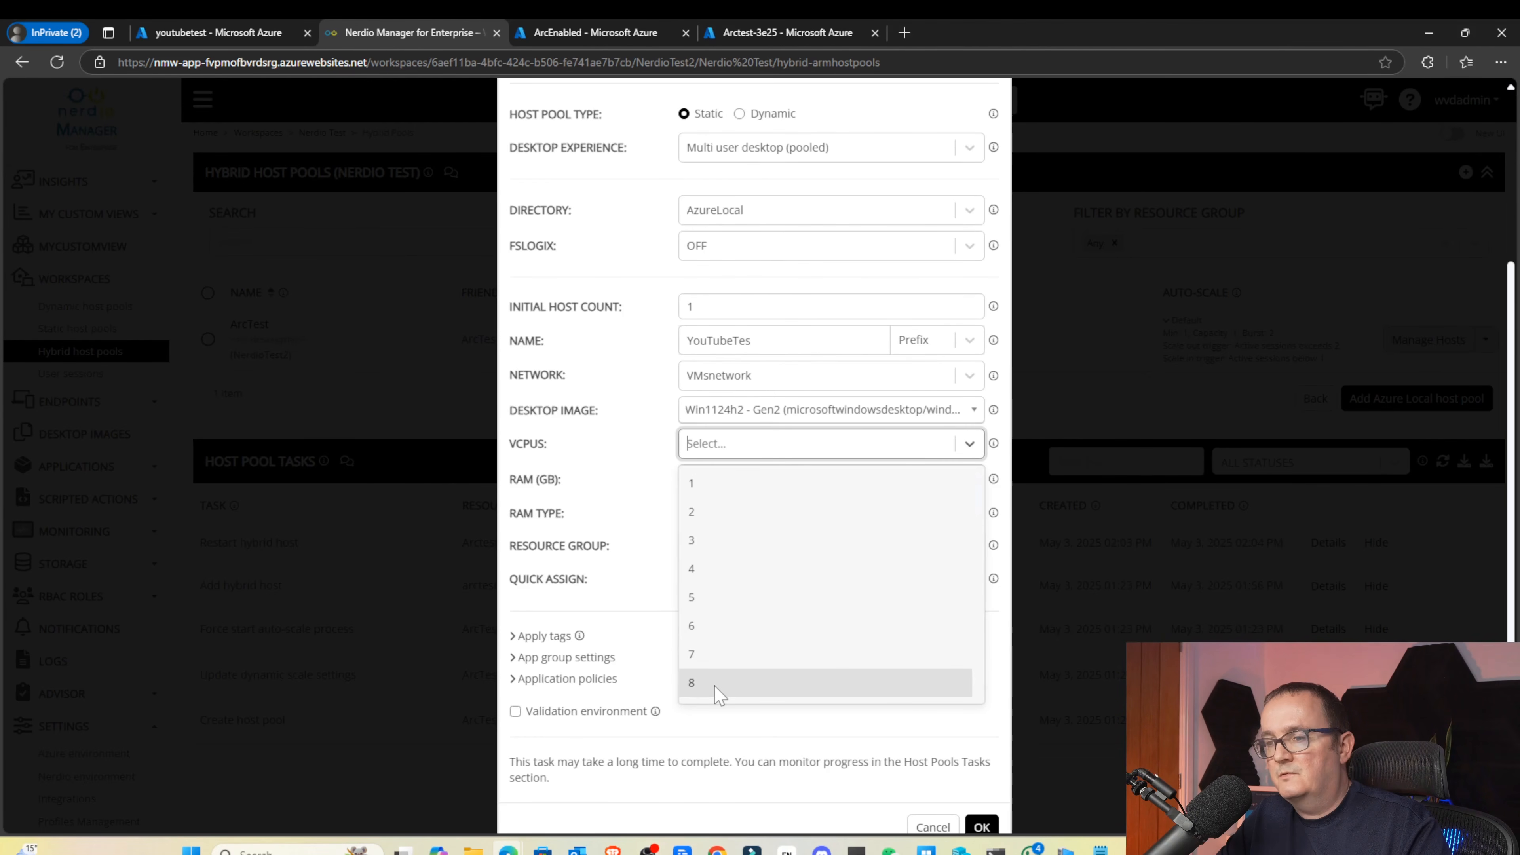
left_click(718, 512)
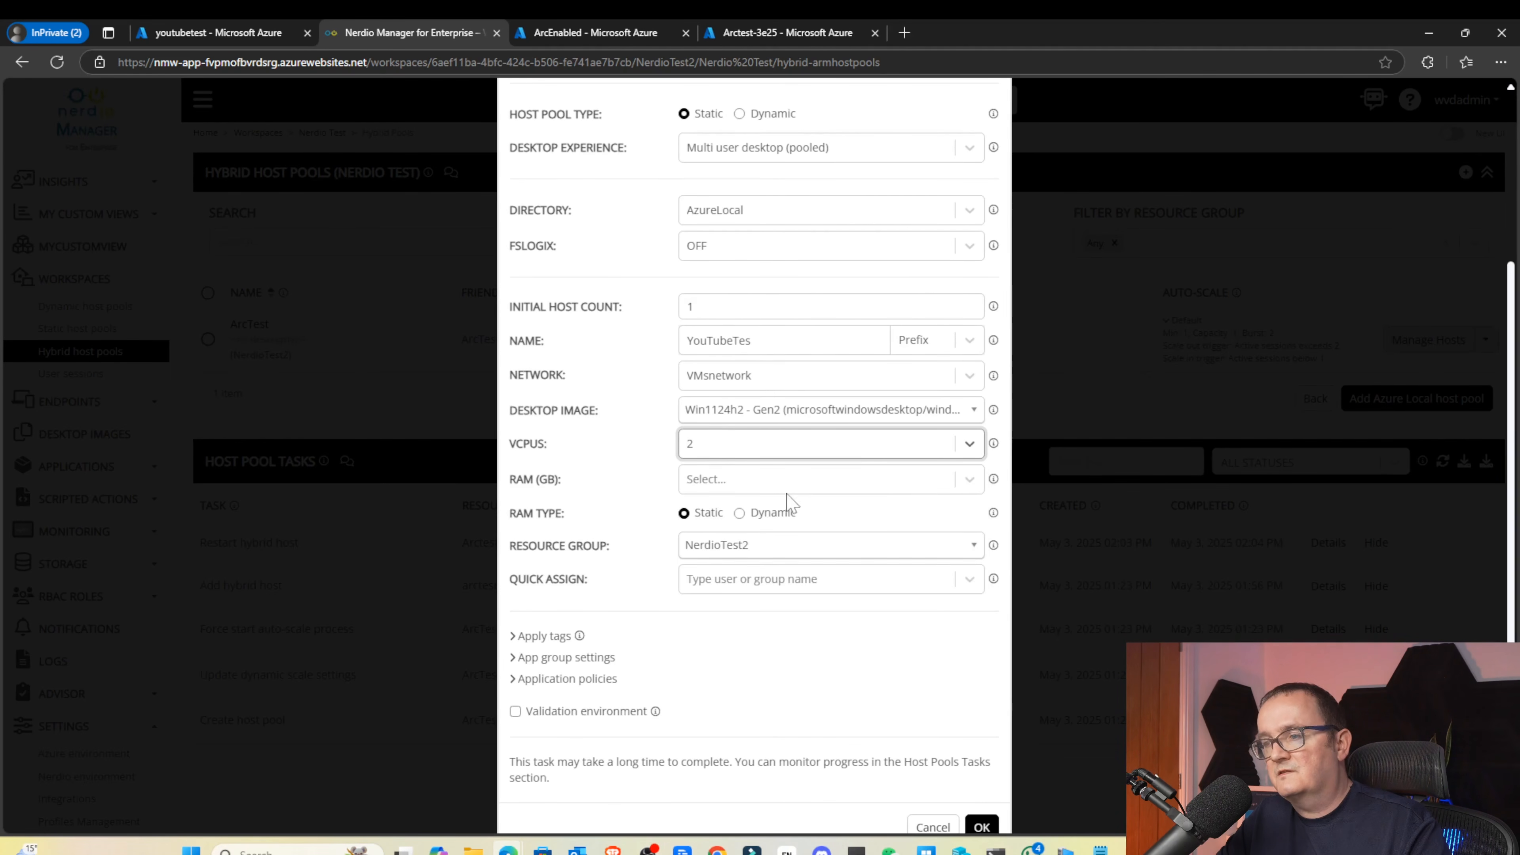
scroll(708, 470, "down", 1)
left_click(709, 443)
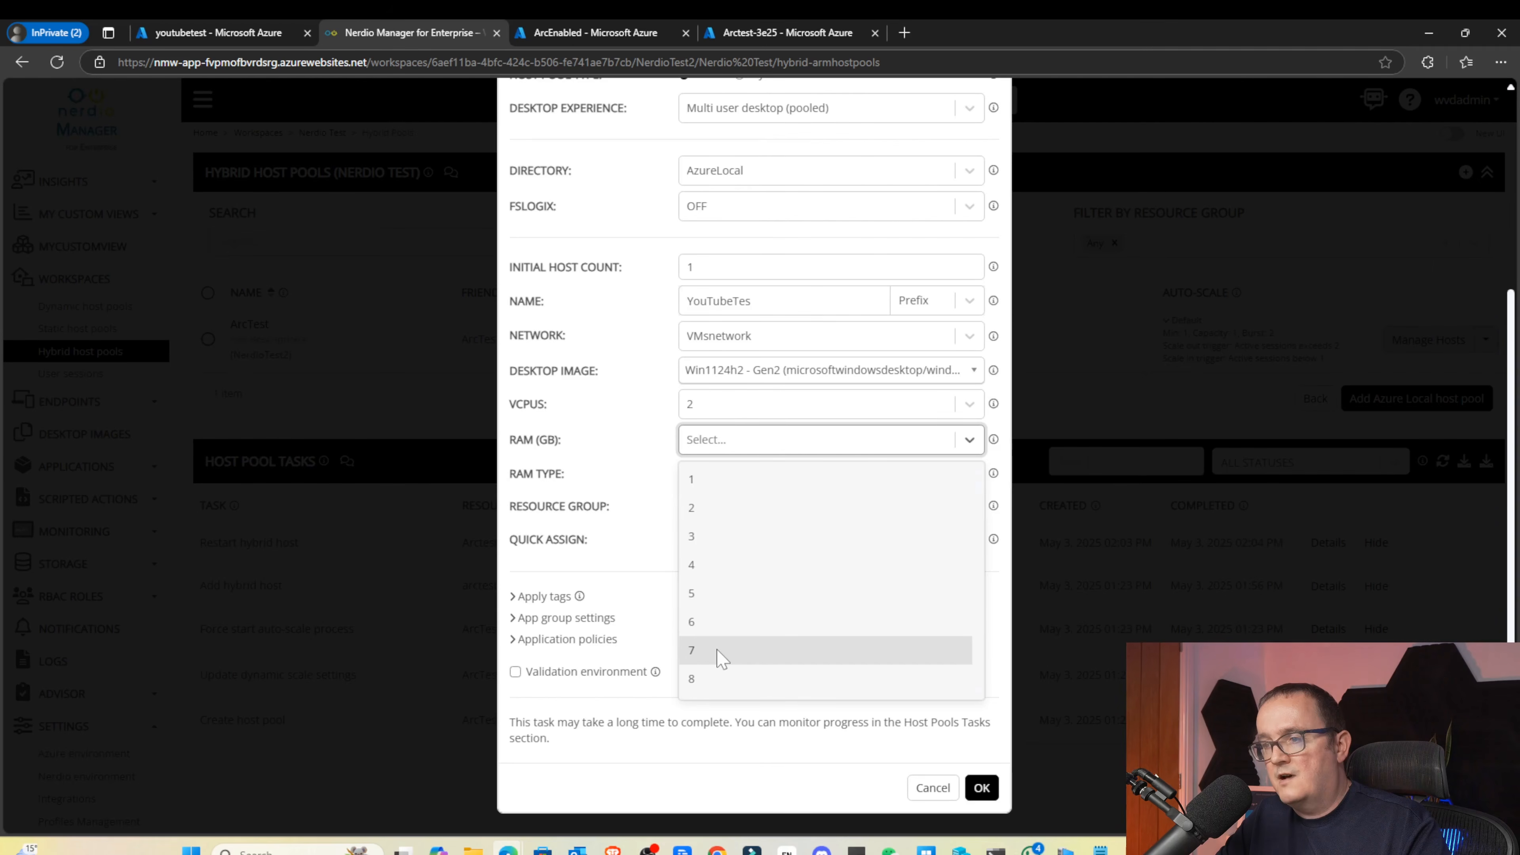
scroll(718, 675, "down", 20)
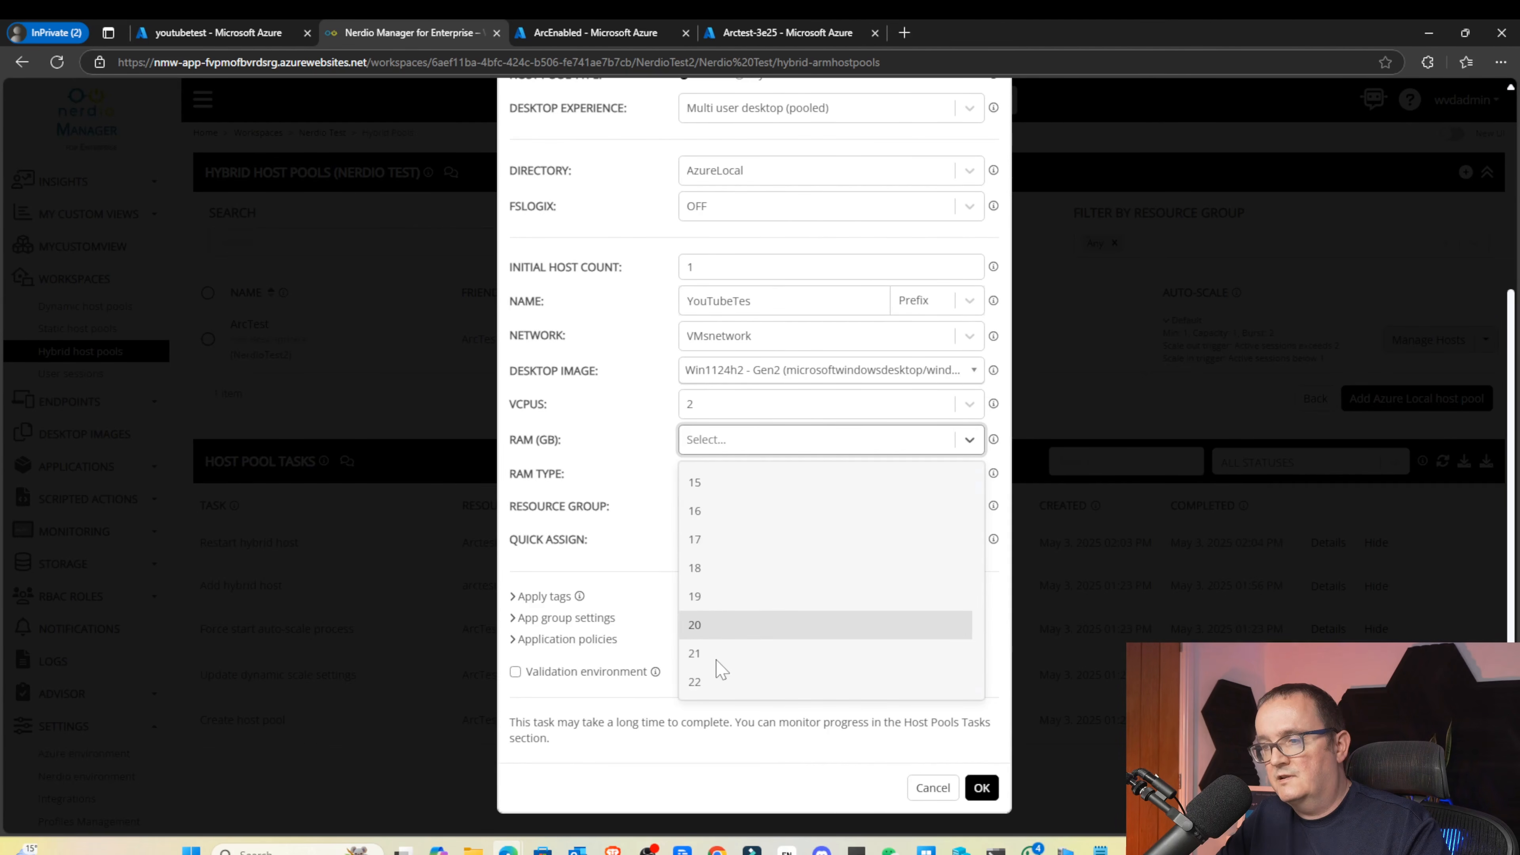
scroll(722, 664, "down", 20)
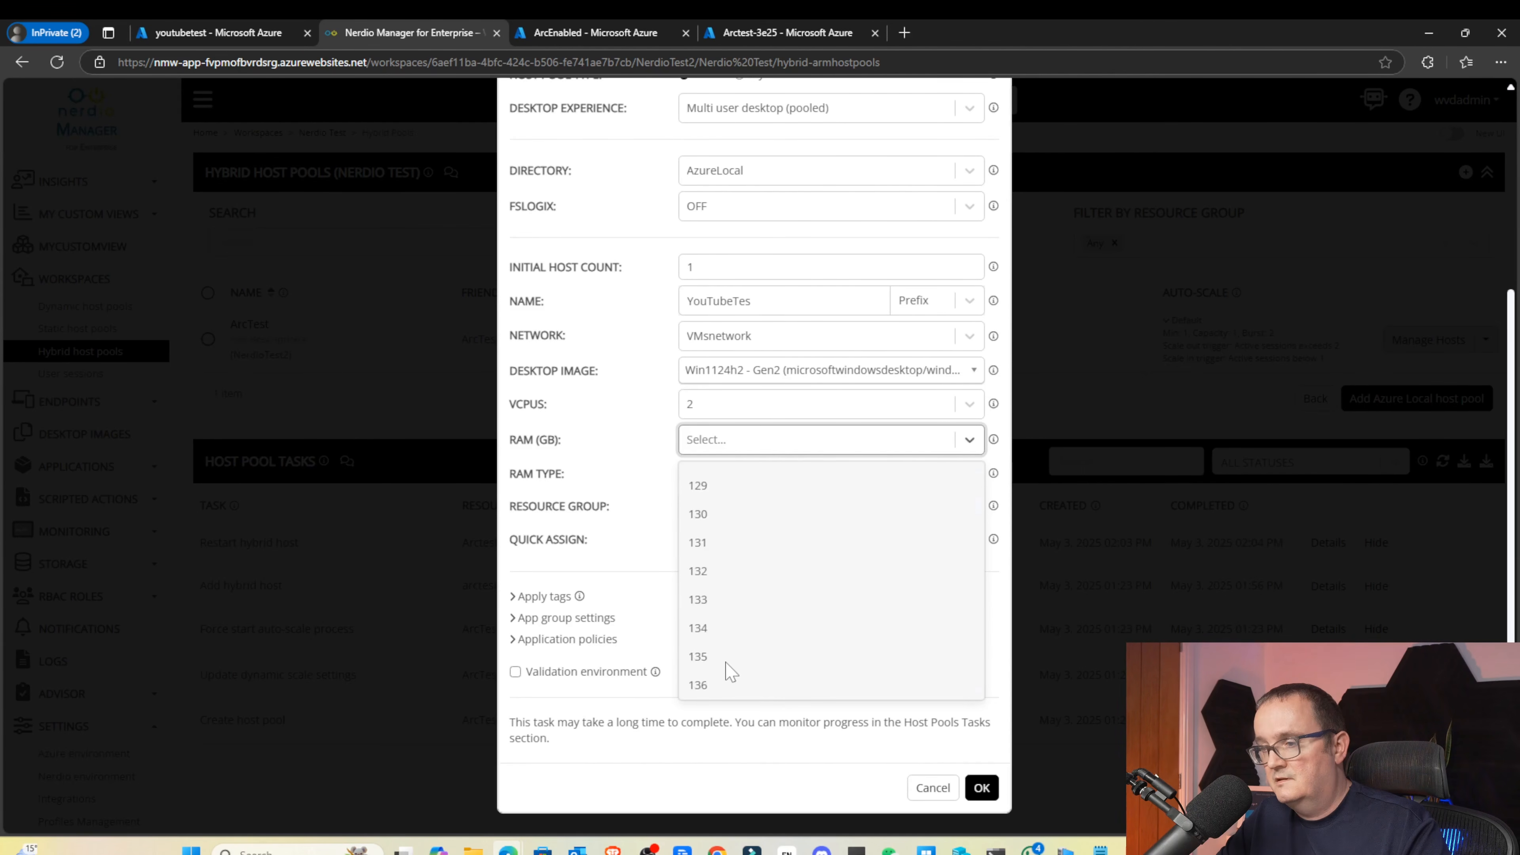
scroll(721, 671, "up", 20)
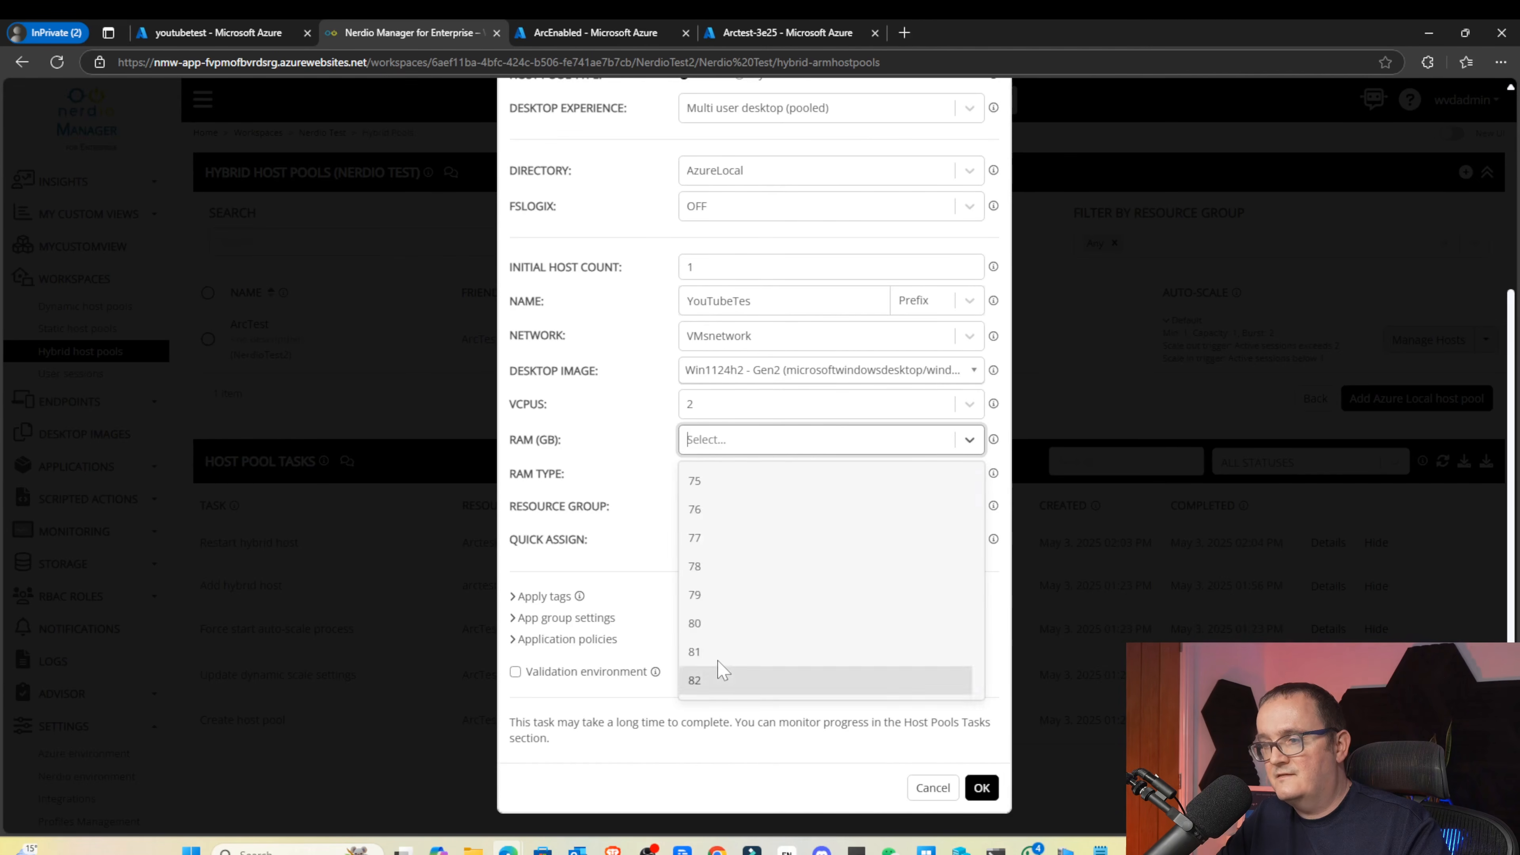
left_click(731, 606)
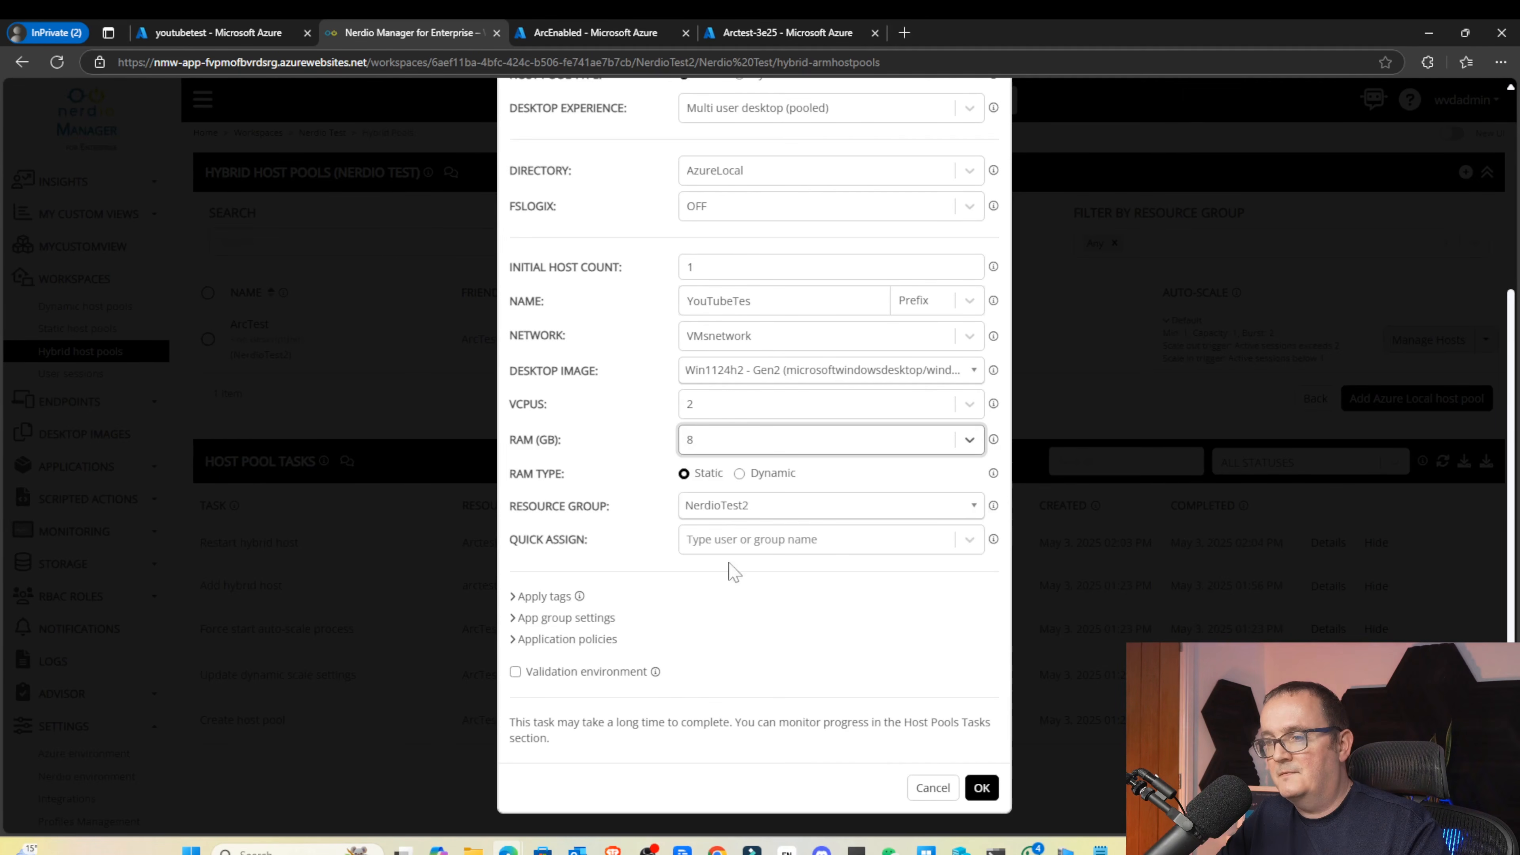
Keep the RAM type Static and leave the Quick Assign field empty
left_click(704, 474)
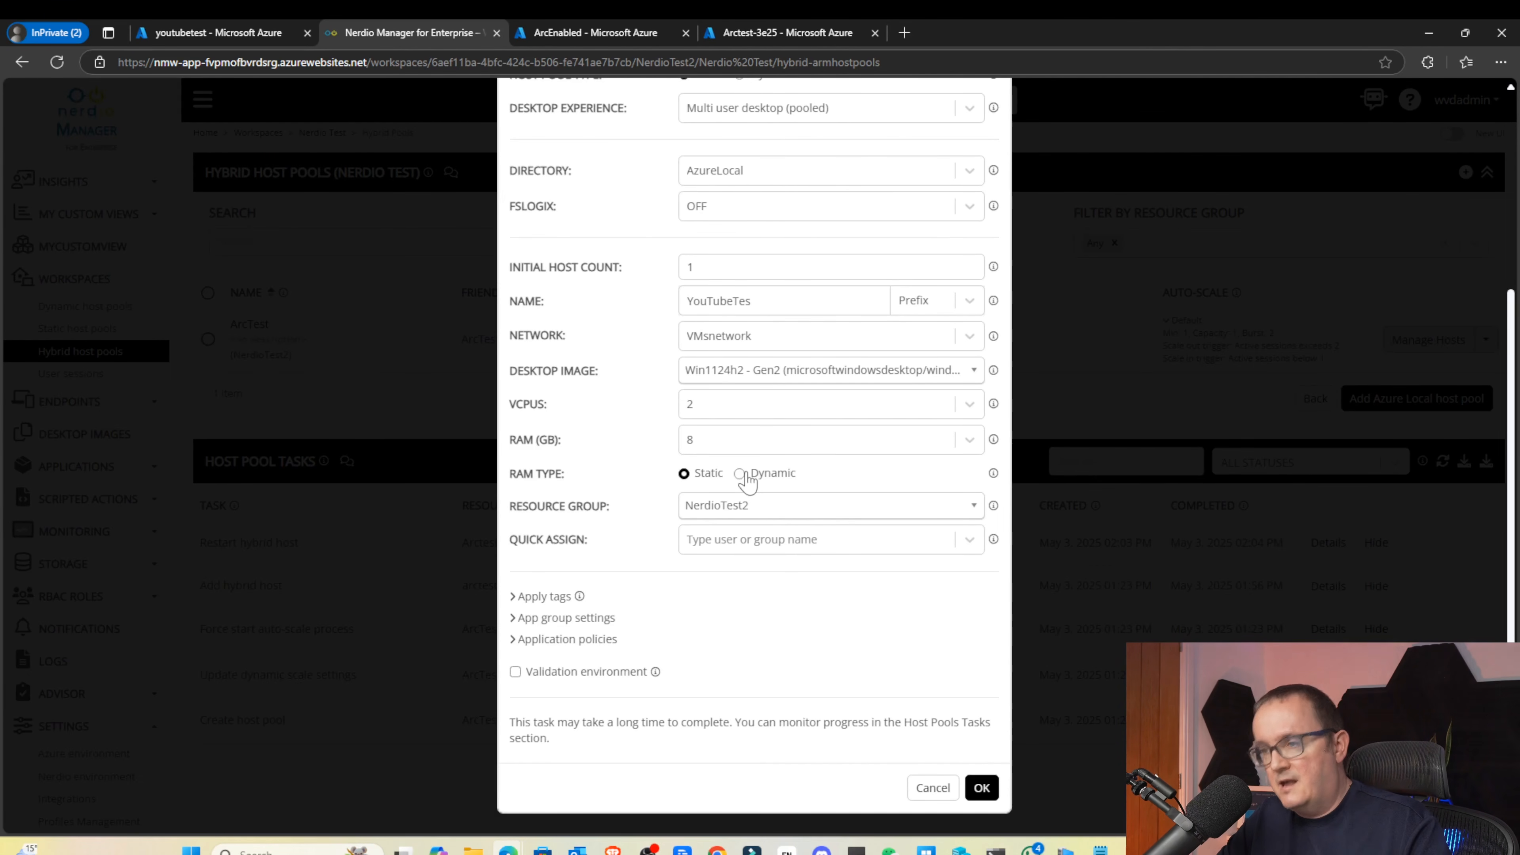
left_click(741, 474)
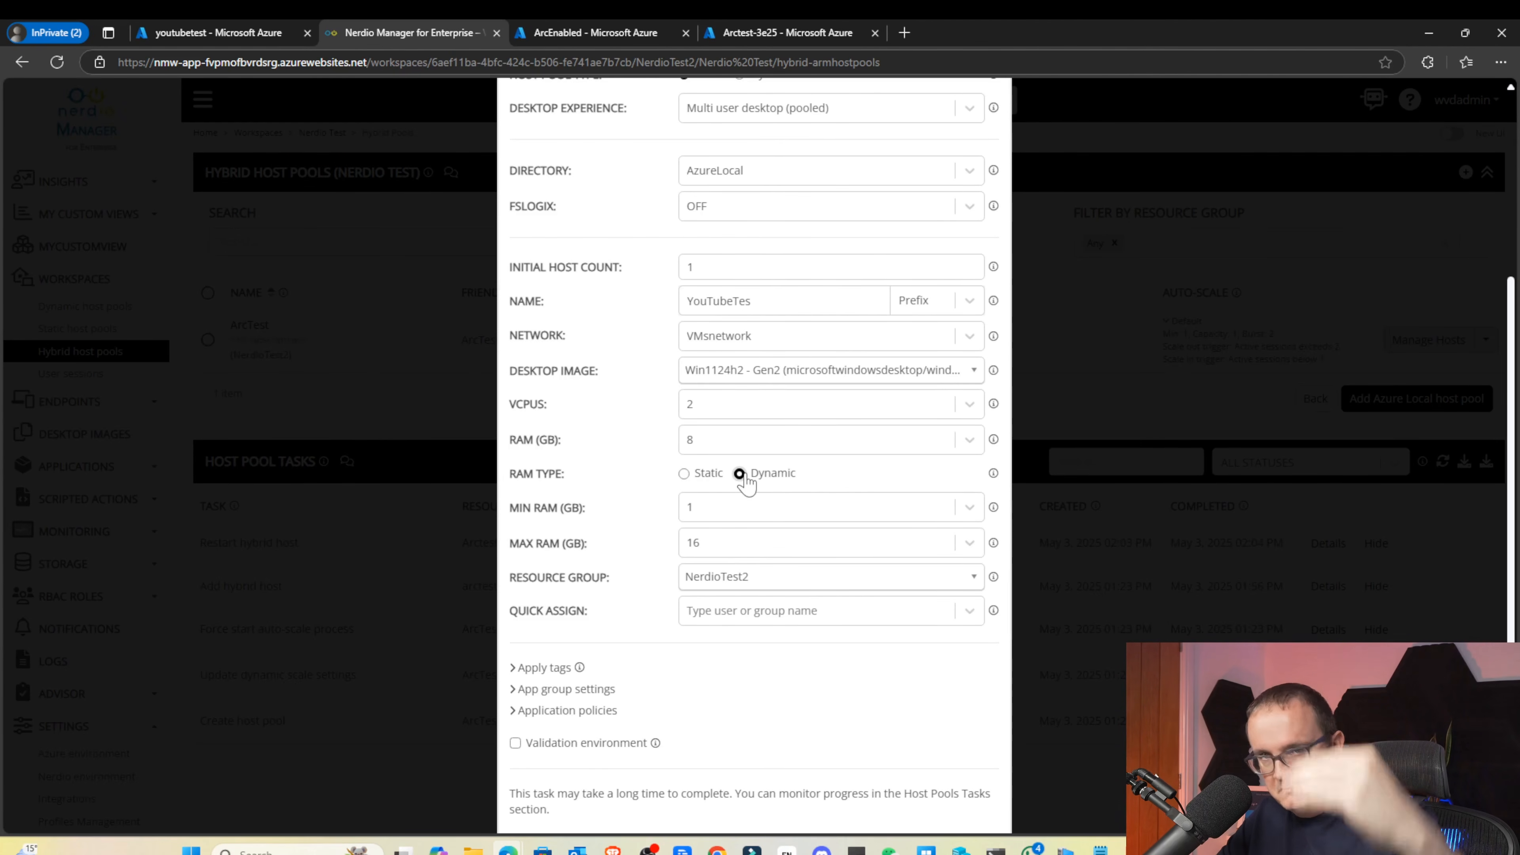
left_click(706, 474)
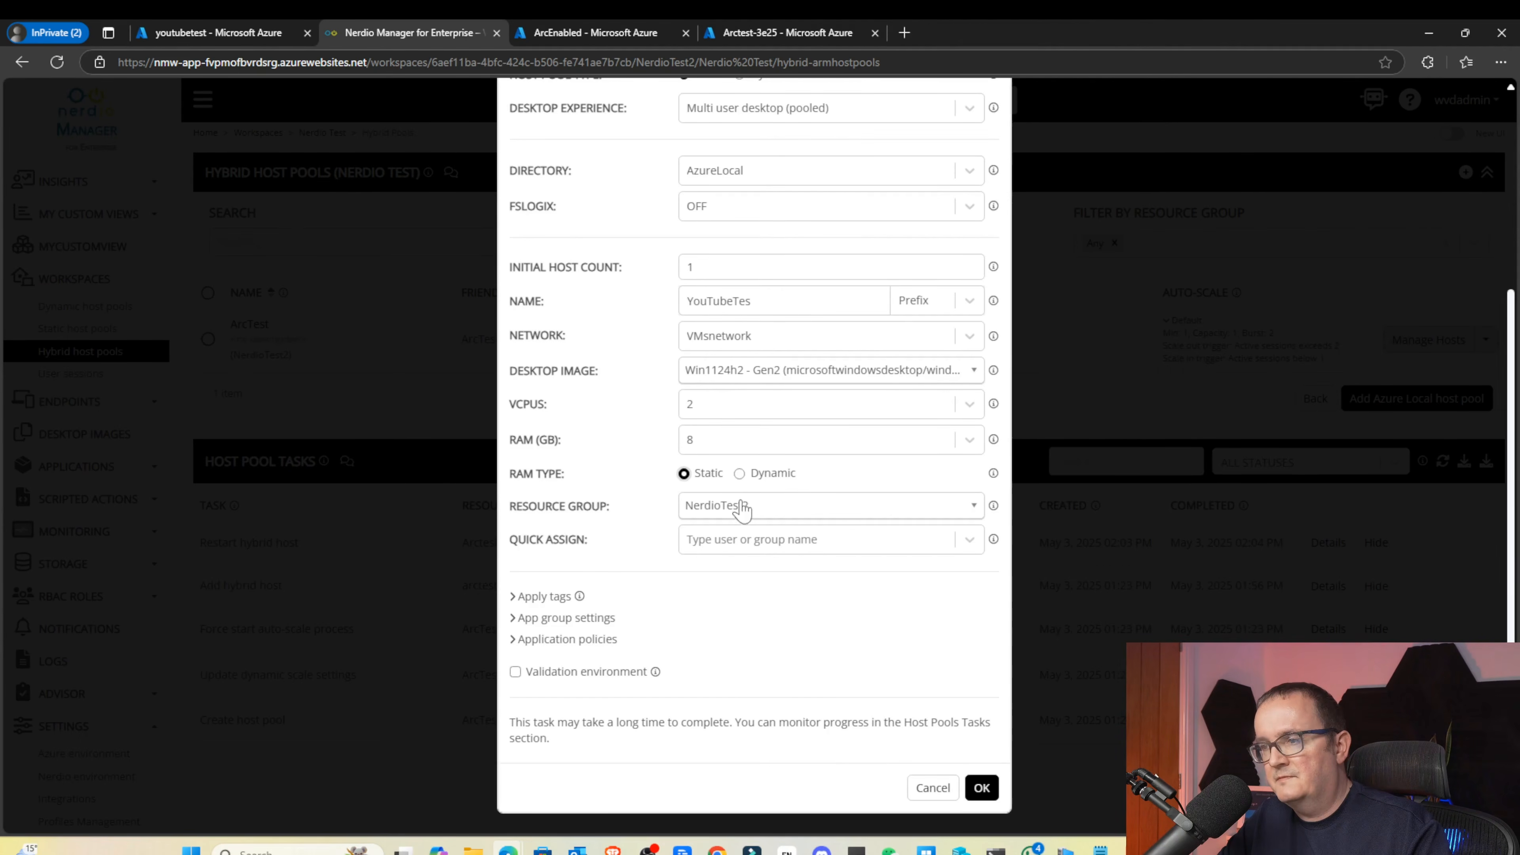
left_click(722, 548)
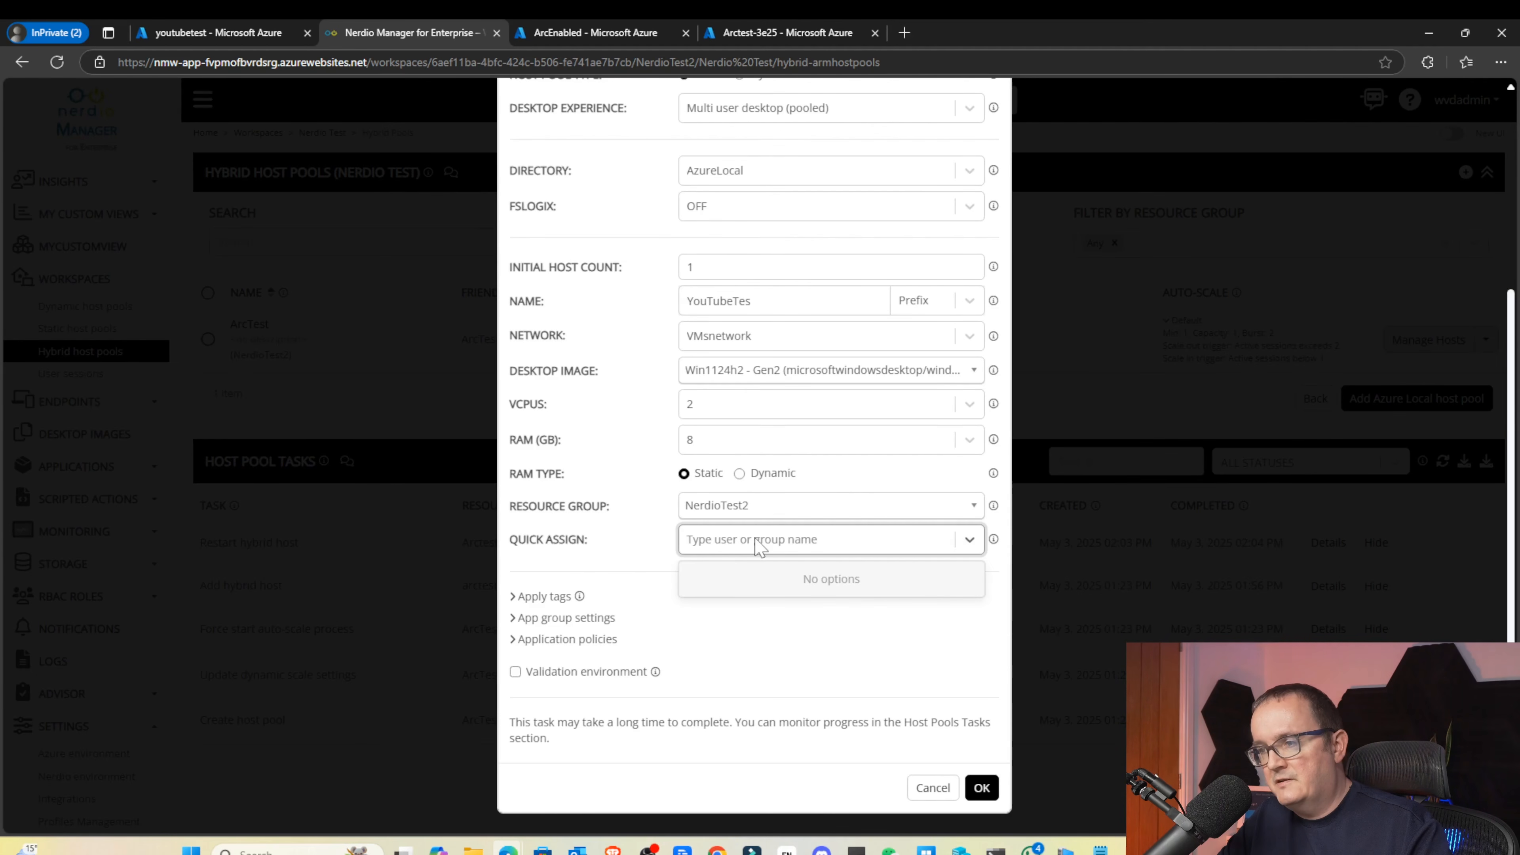
type("WVD")
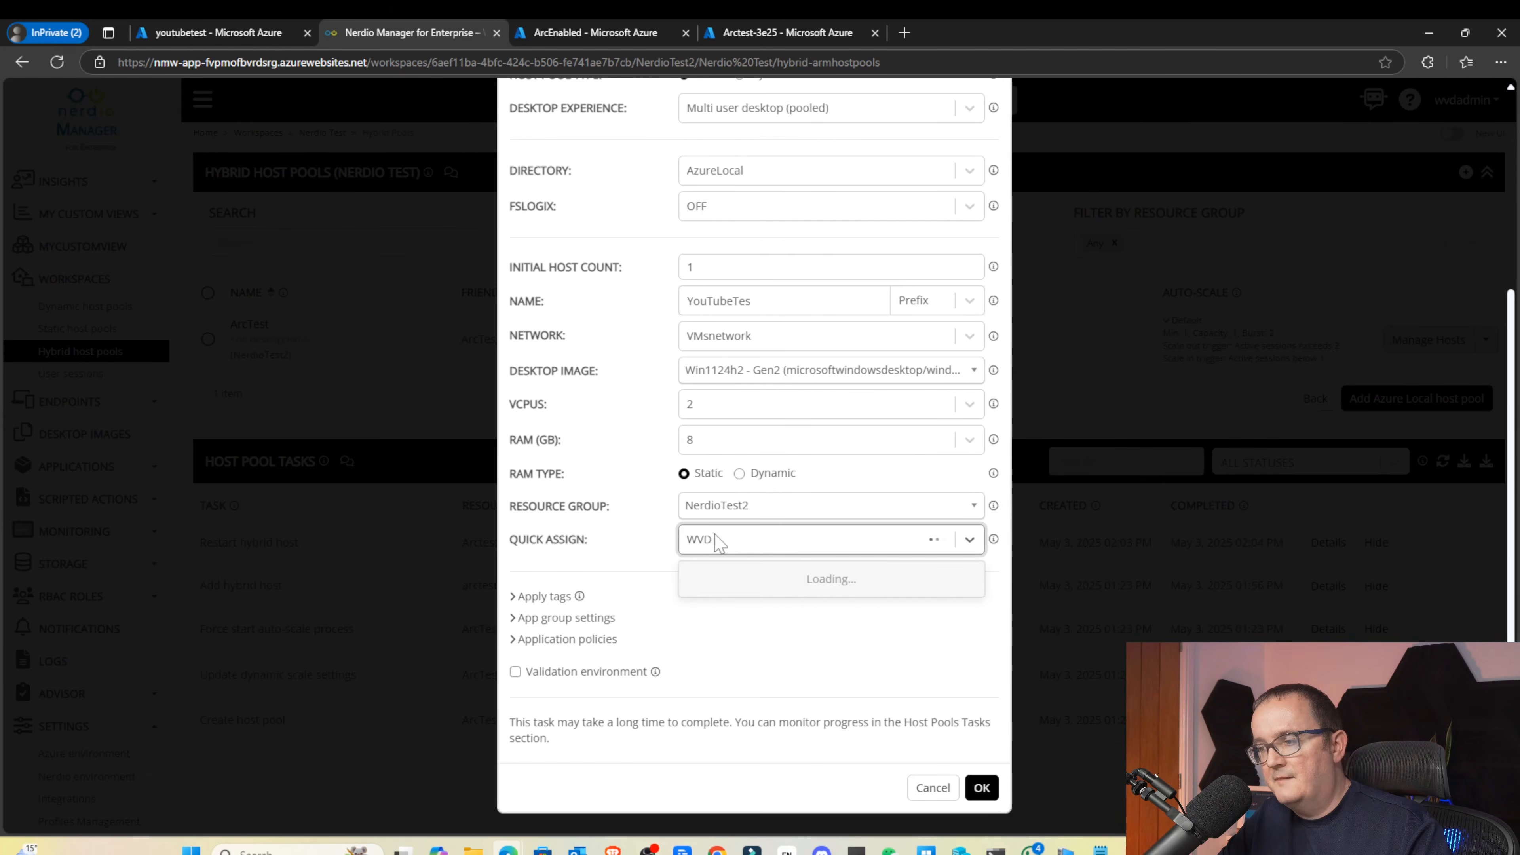
left_click_drag(720, 539, 649, 538)
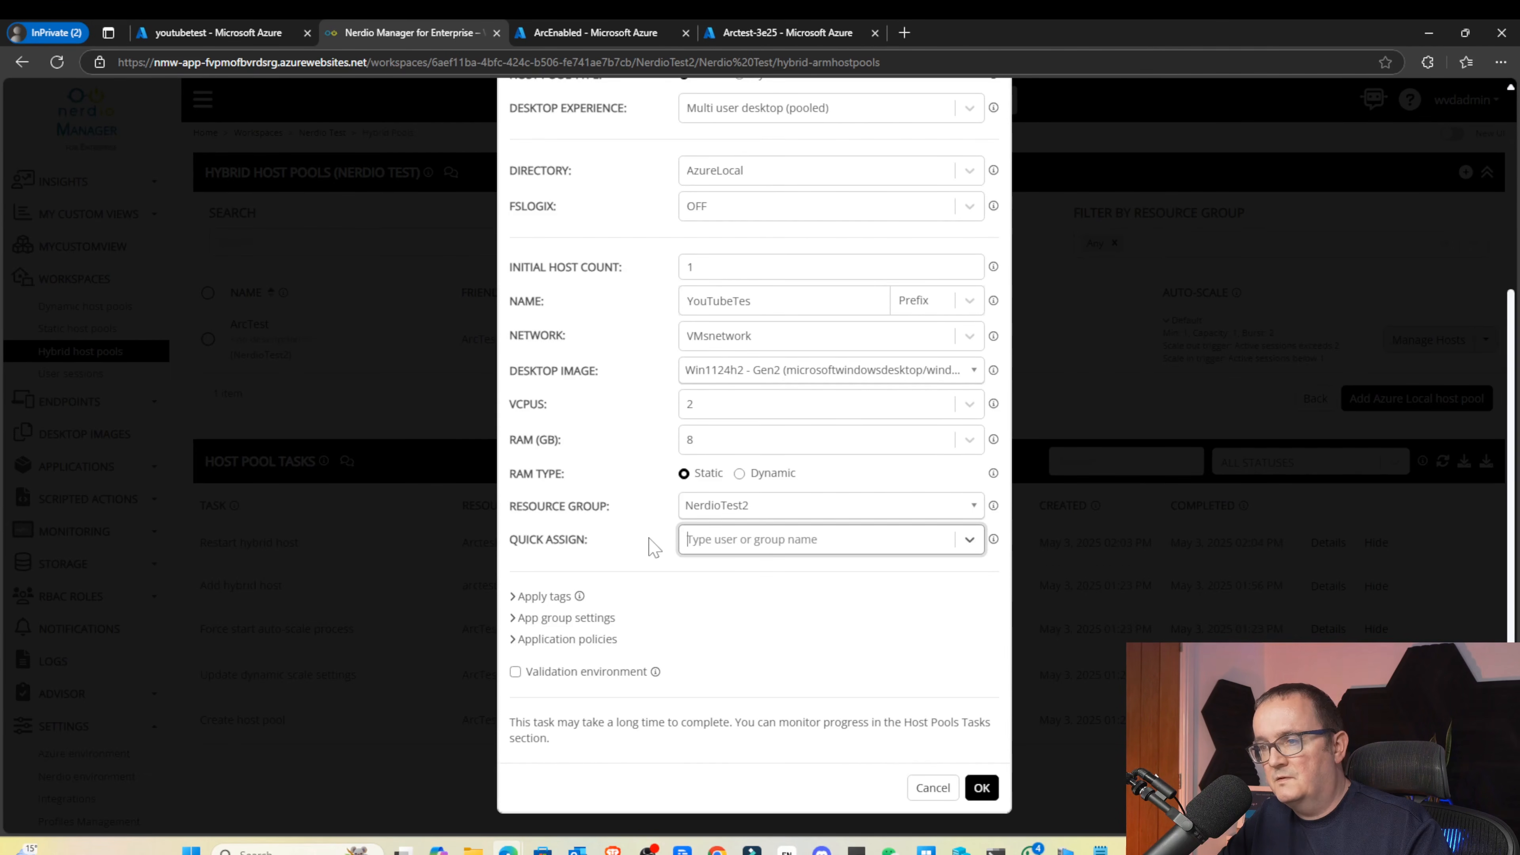
left_click(647, 531)
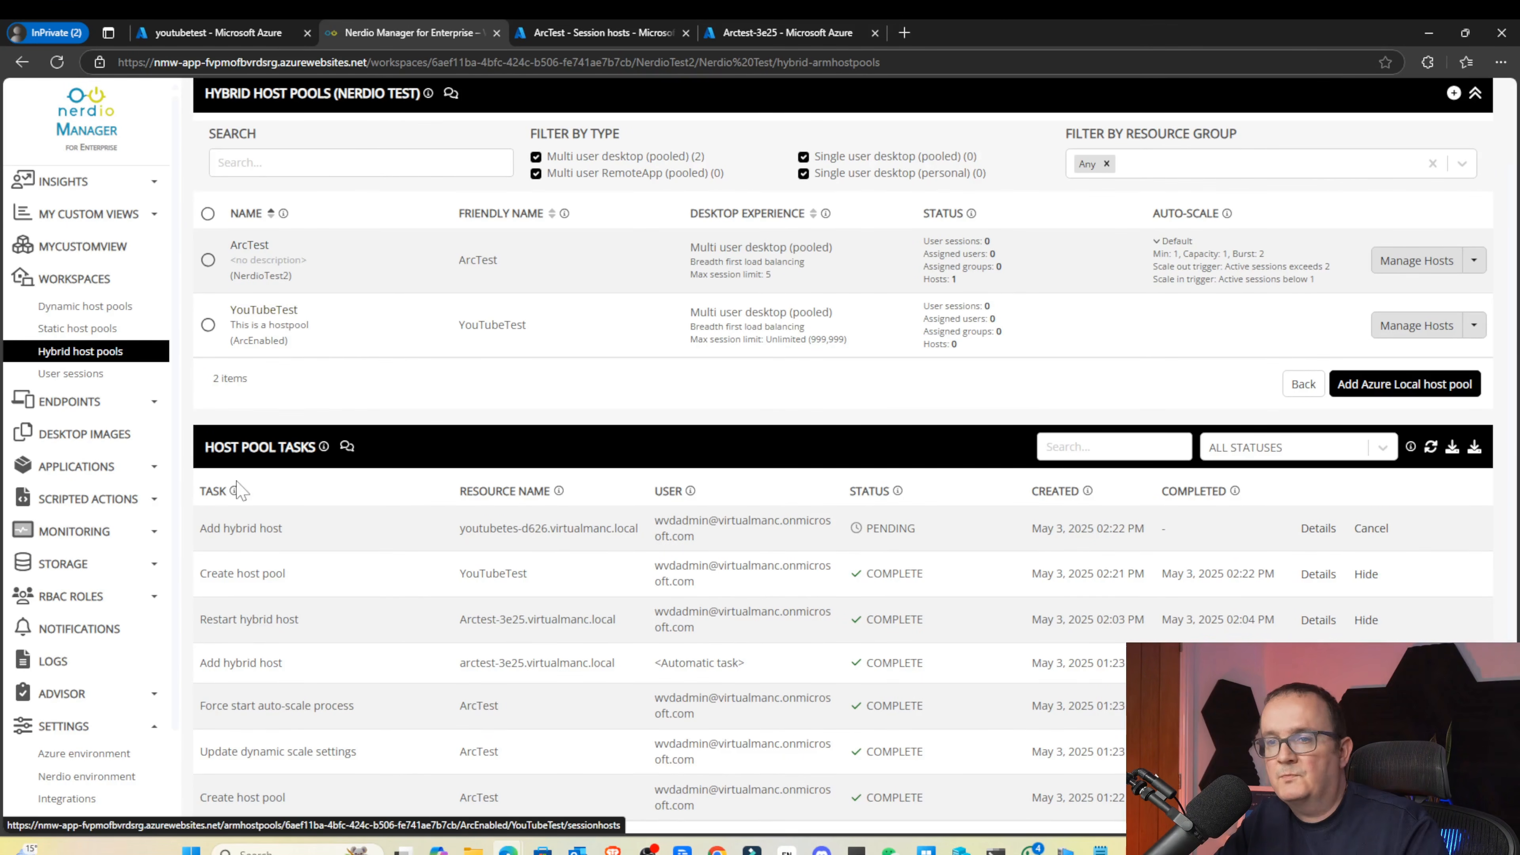
Check the pending Add hybrid host job's details, then open ArcTest's session hosts
left_click(1319, 528)
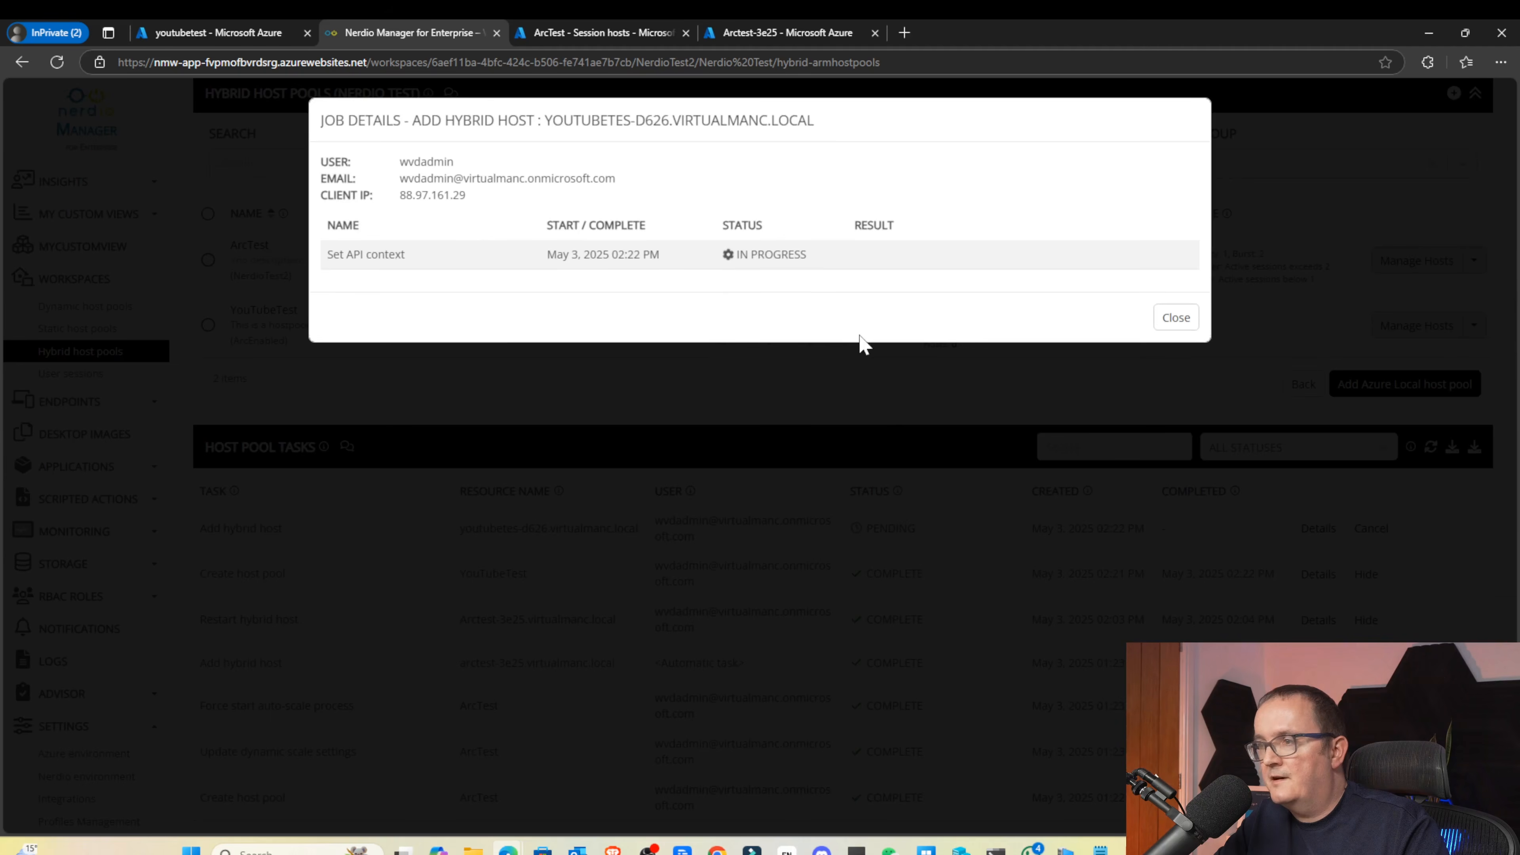
left_click(1175, 318)
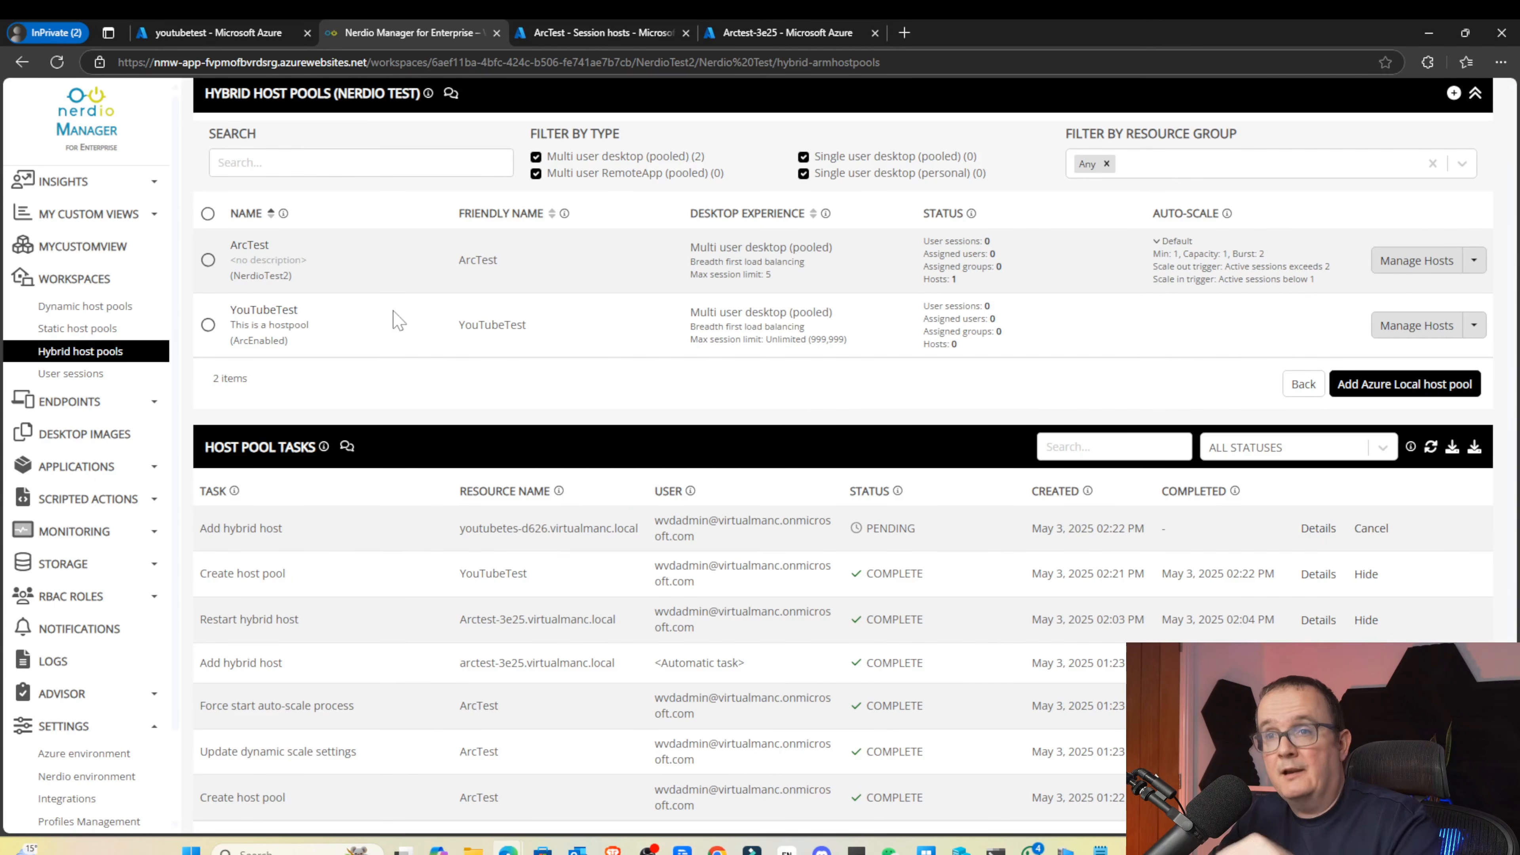
left_click(245, 242)
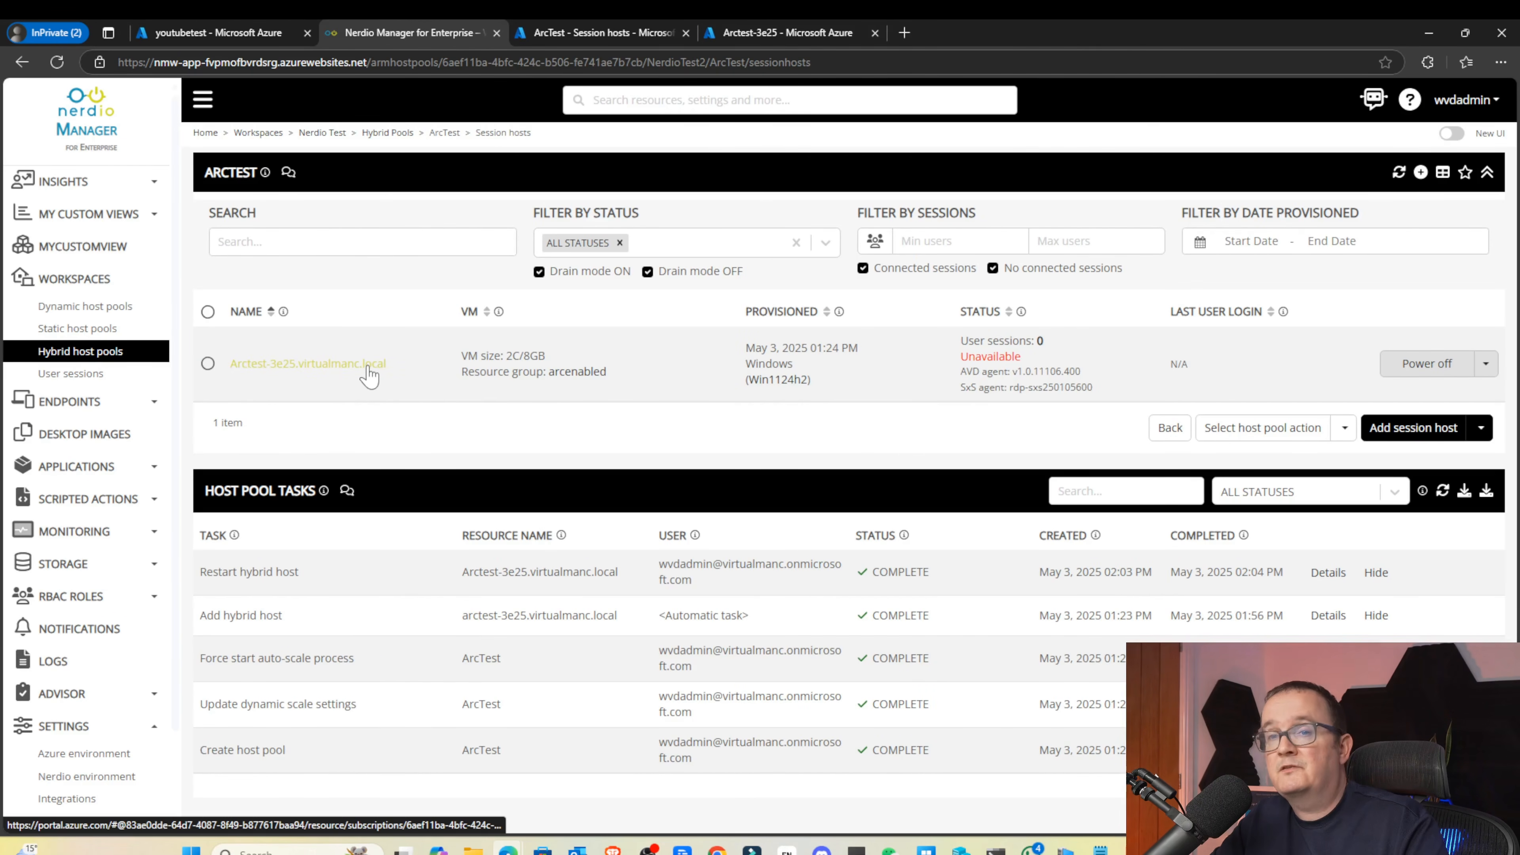
In Azure Portal, open the youtubetest Azure Local instance from the Azure Local systems list
left_click(368, 366)
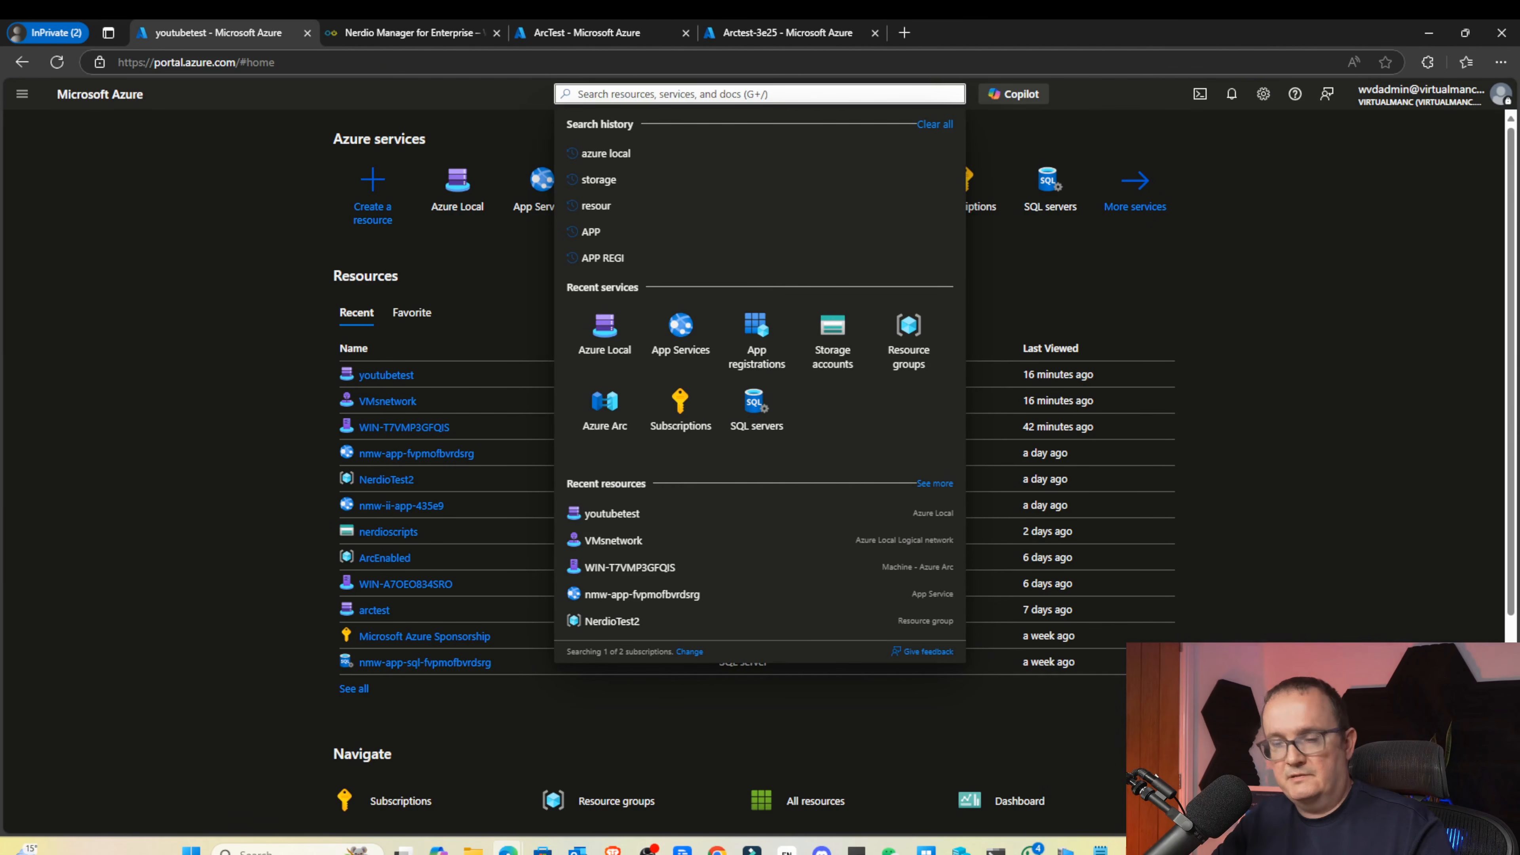
type("azure")
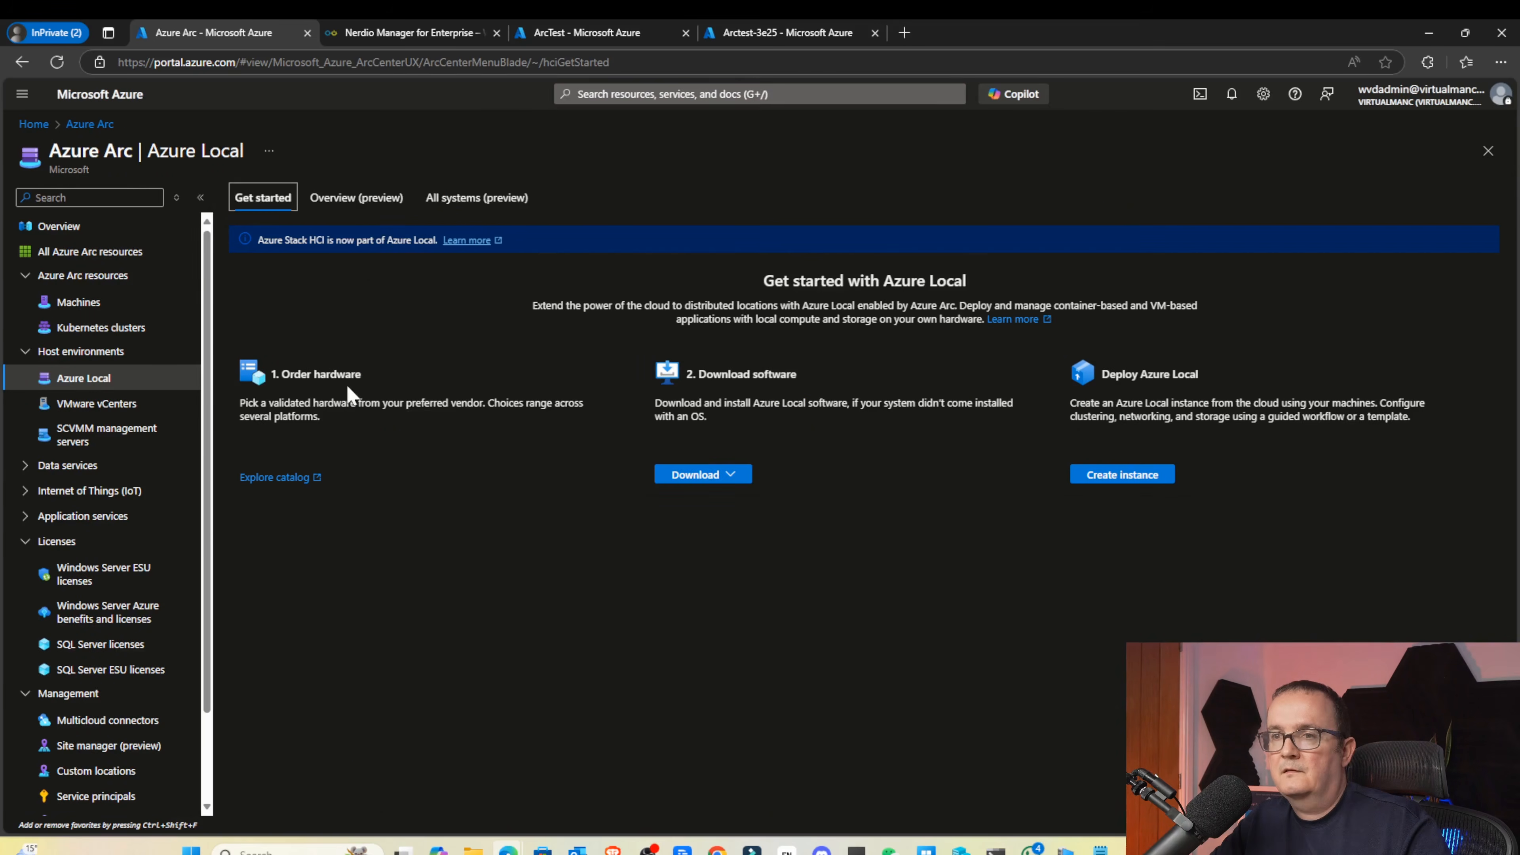
left_click(464, 199)
left_click(331, 454)
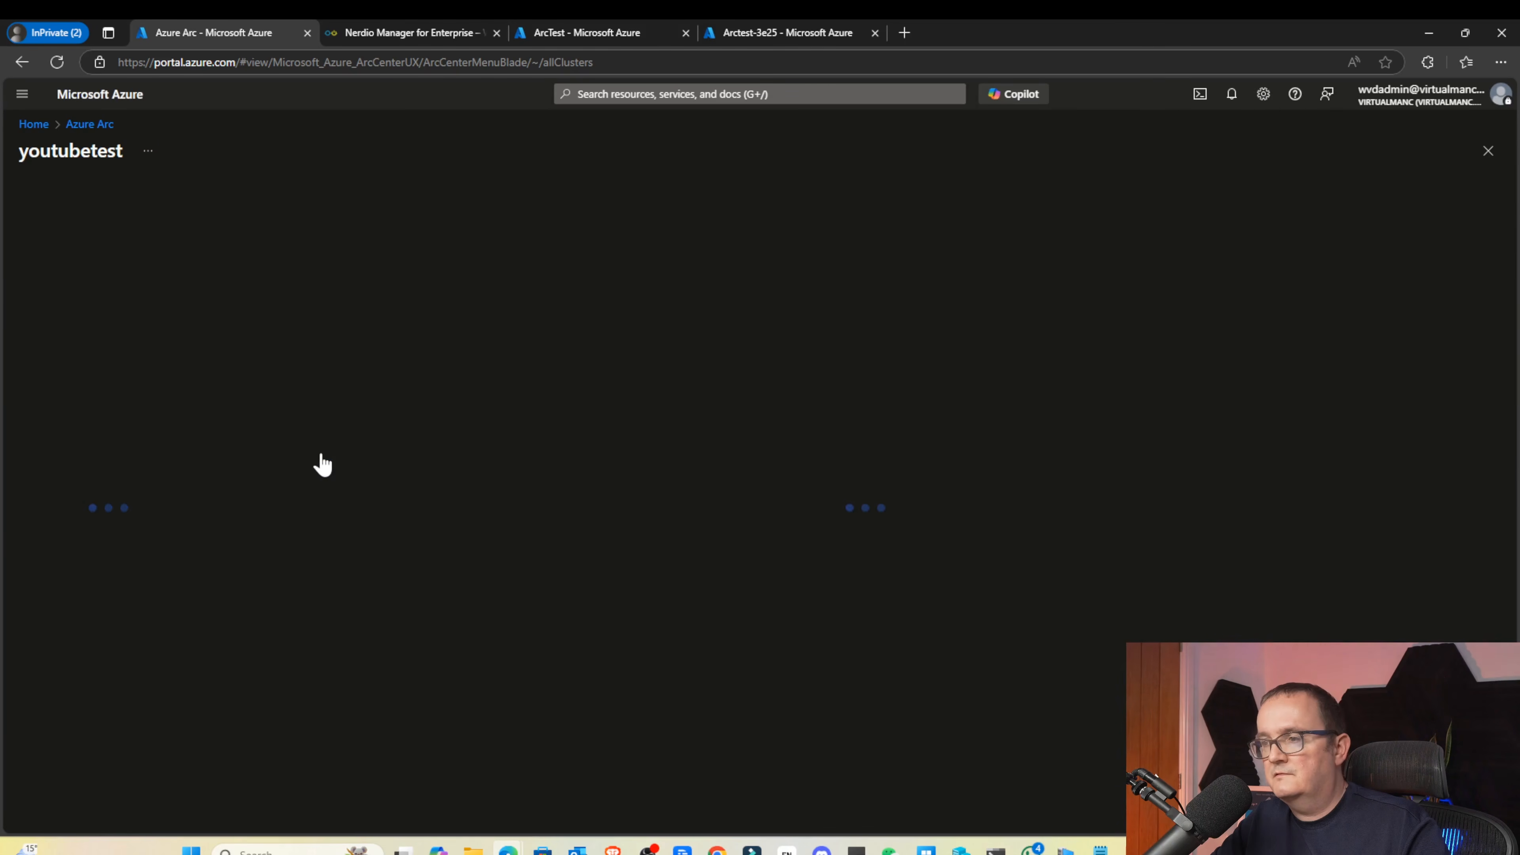
Browse its VMs and VM images, then select Arctest-3e25-nic's IP 192.168.1.235
scroll(99, 539, "down", 4)
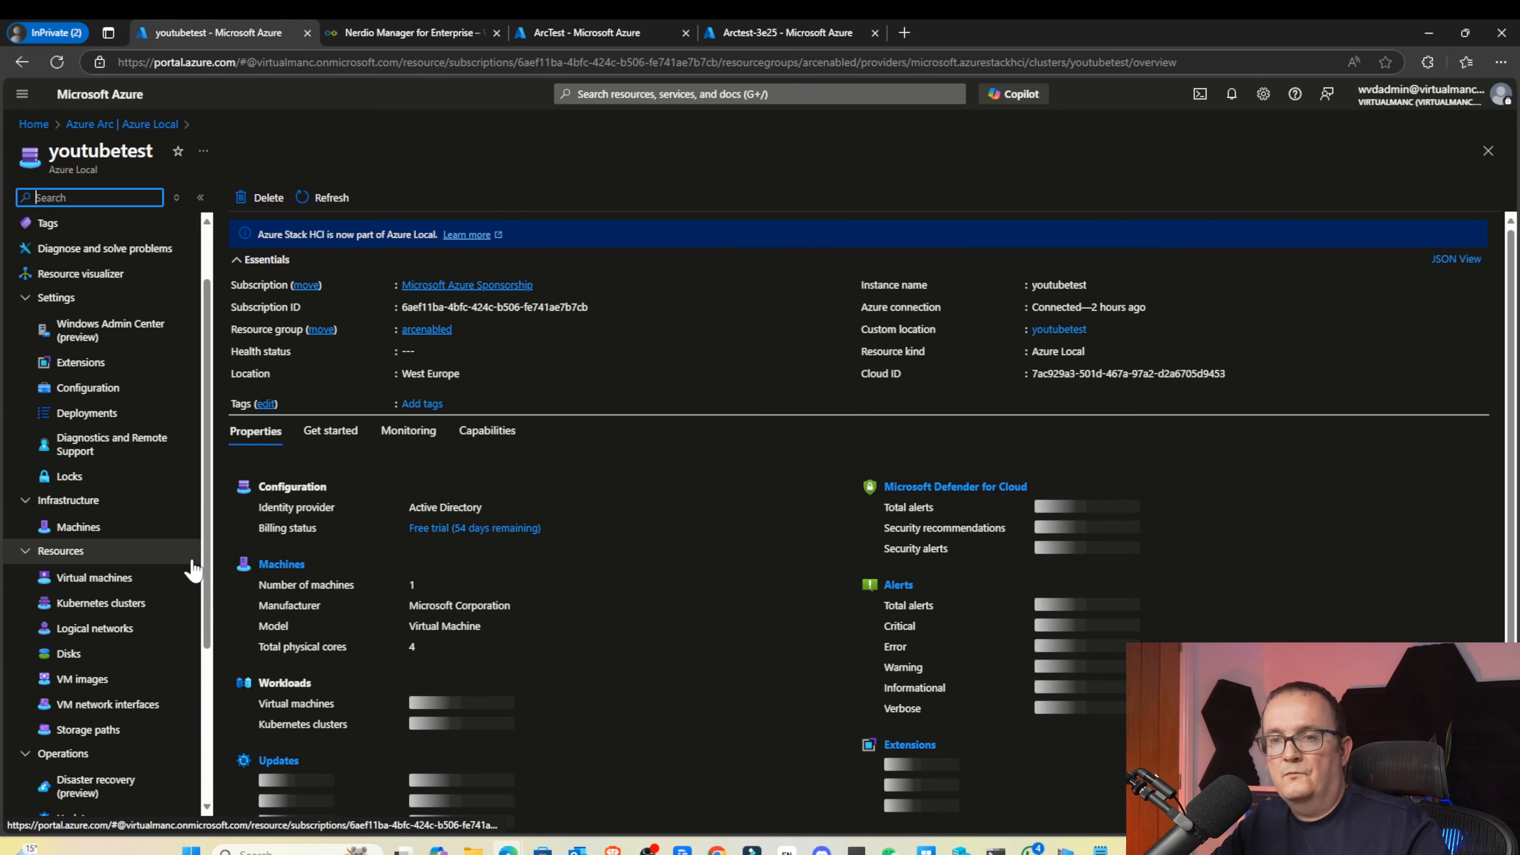
left_click(93, 499)
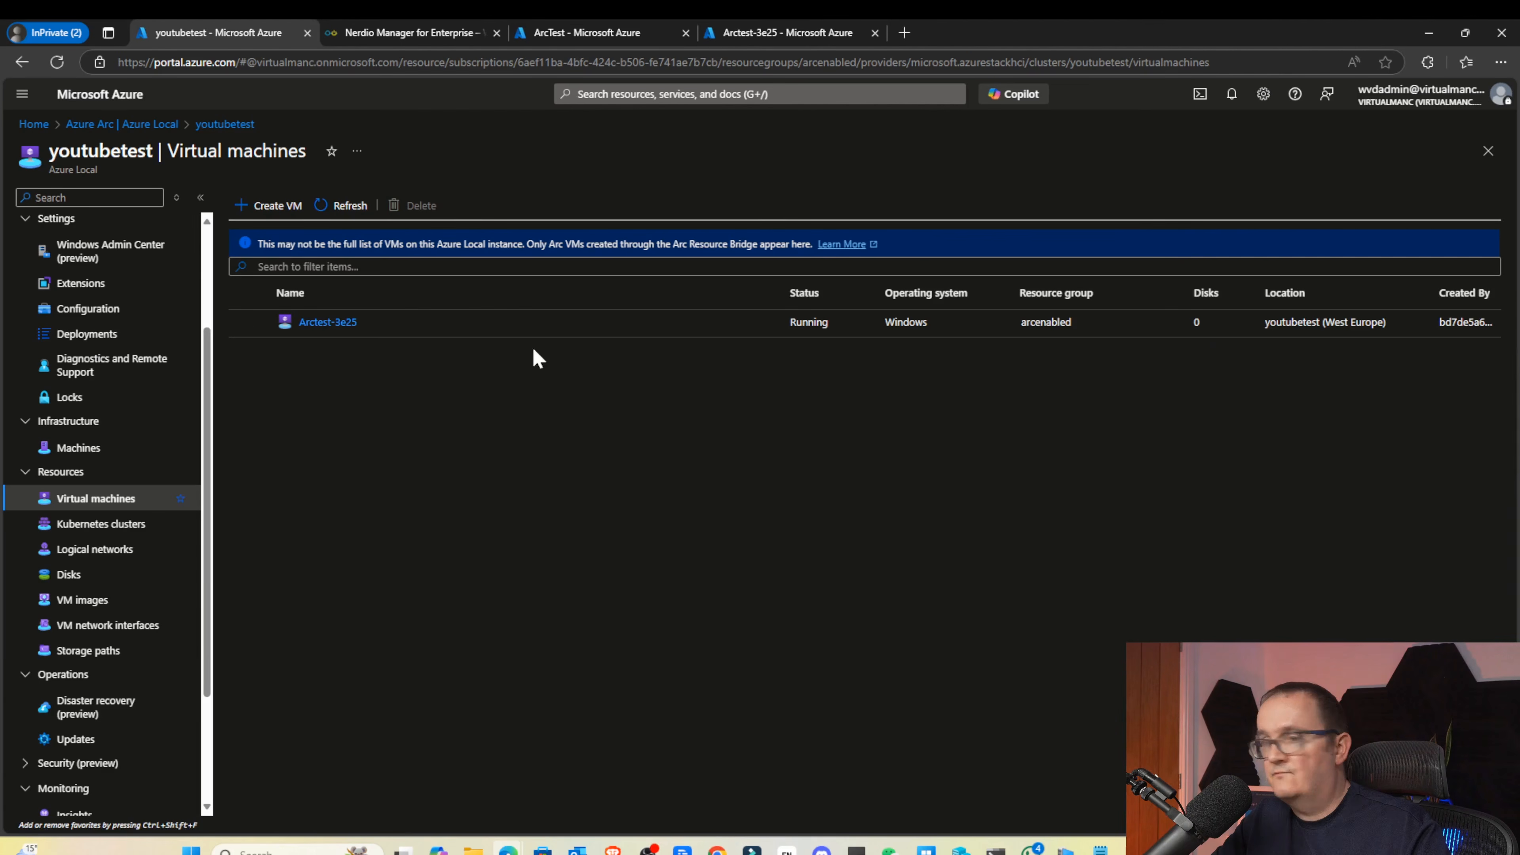
left_click(90, 599)
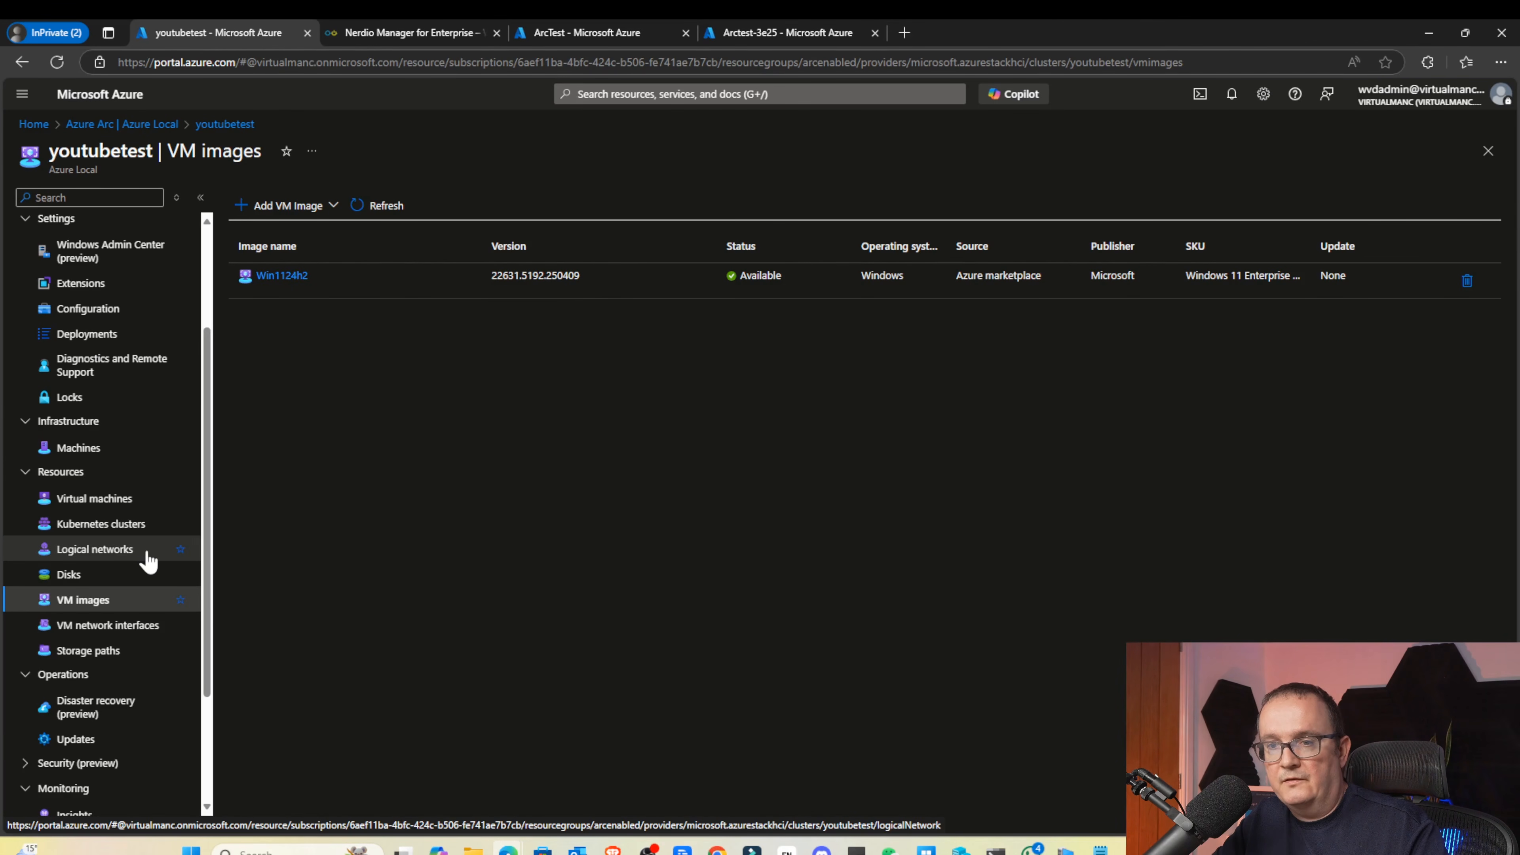
left_click(110, 625)
double_click(869, 294)
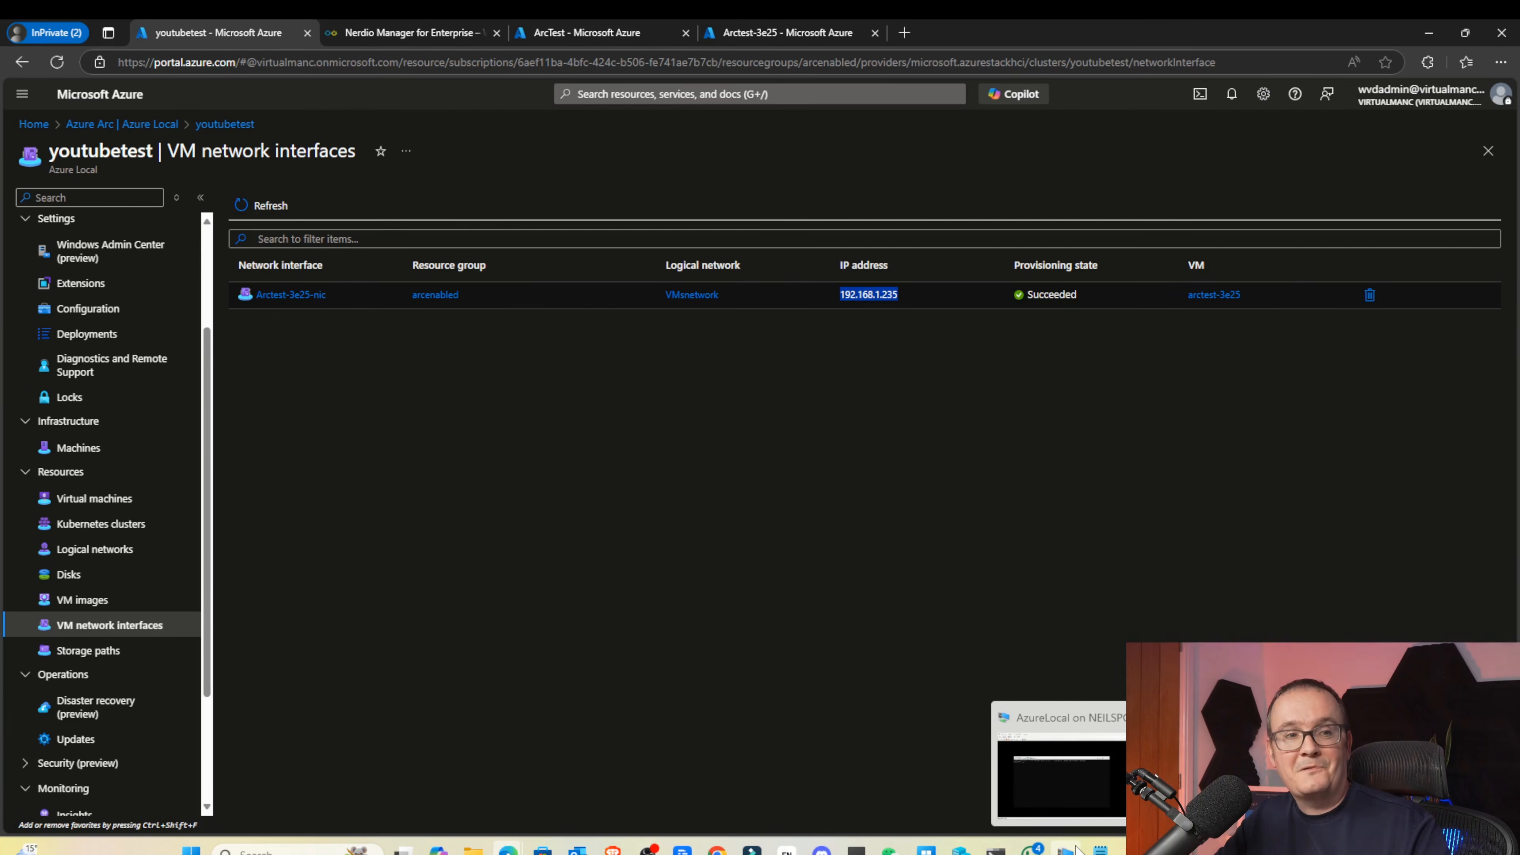
Connect by Remote Desktop to 192.168.1.235 with a different account, accepting the certificate warning
mouse_move(996, 849)
left_click(1017, 785)
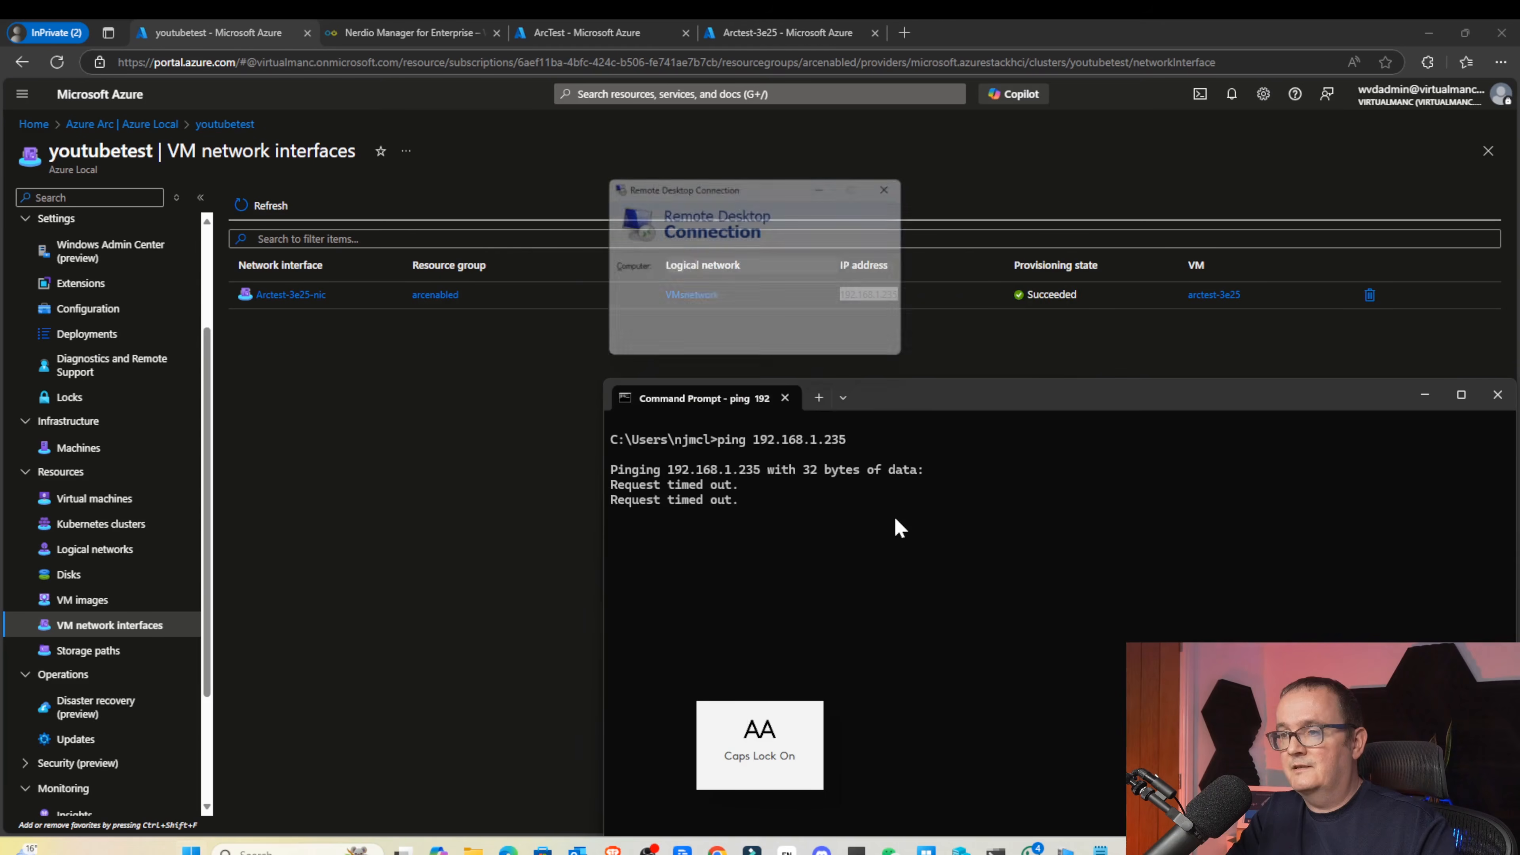
type("192.168.1.235")
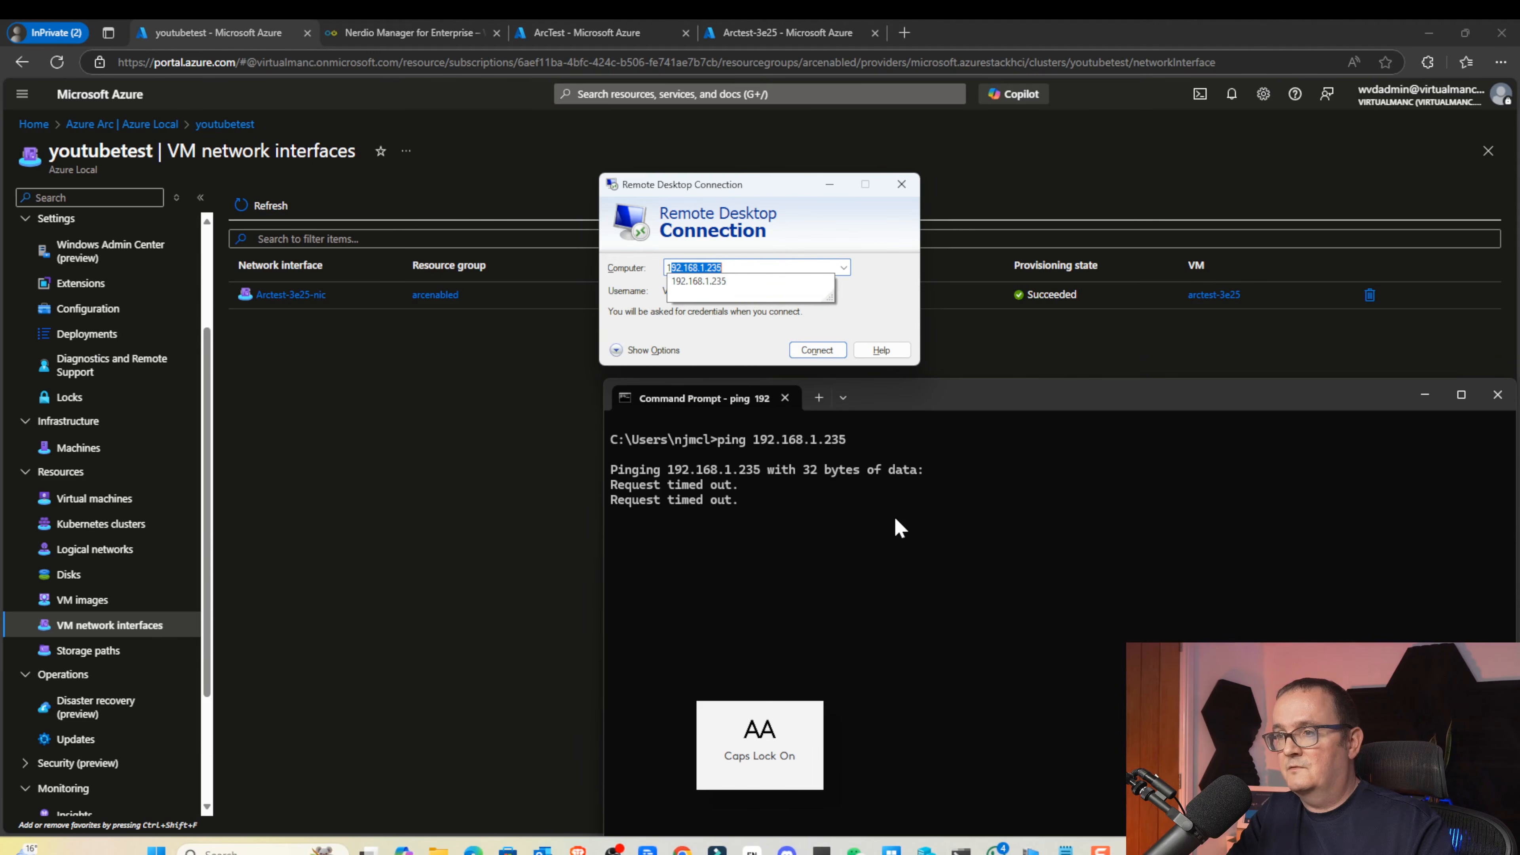
key("Return")
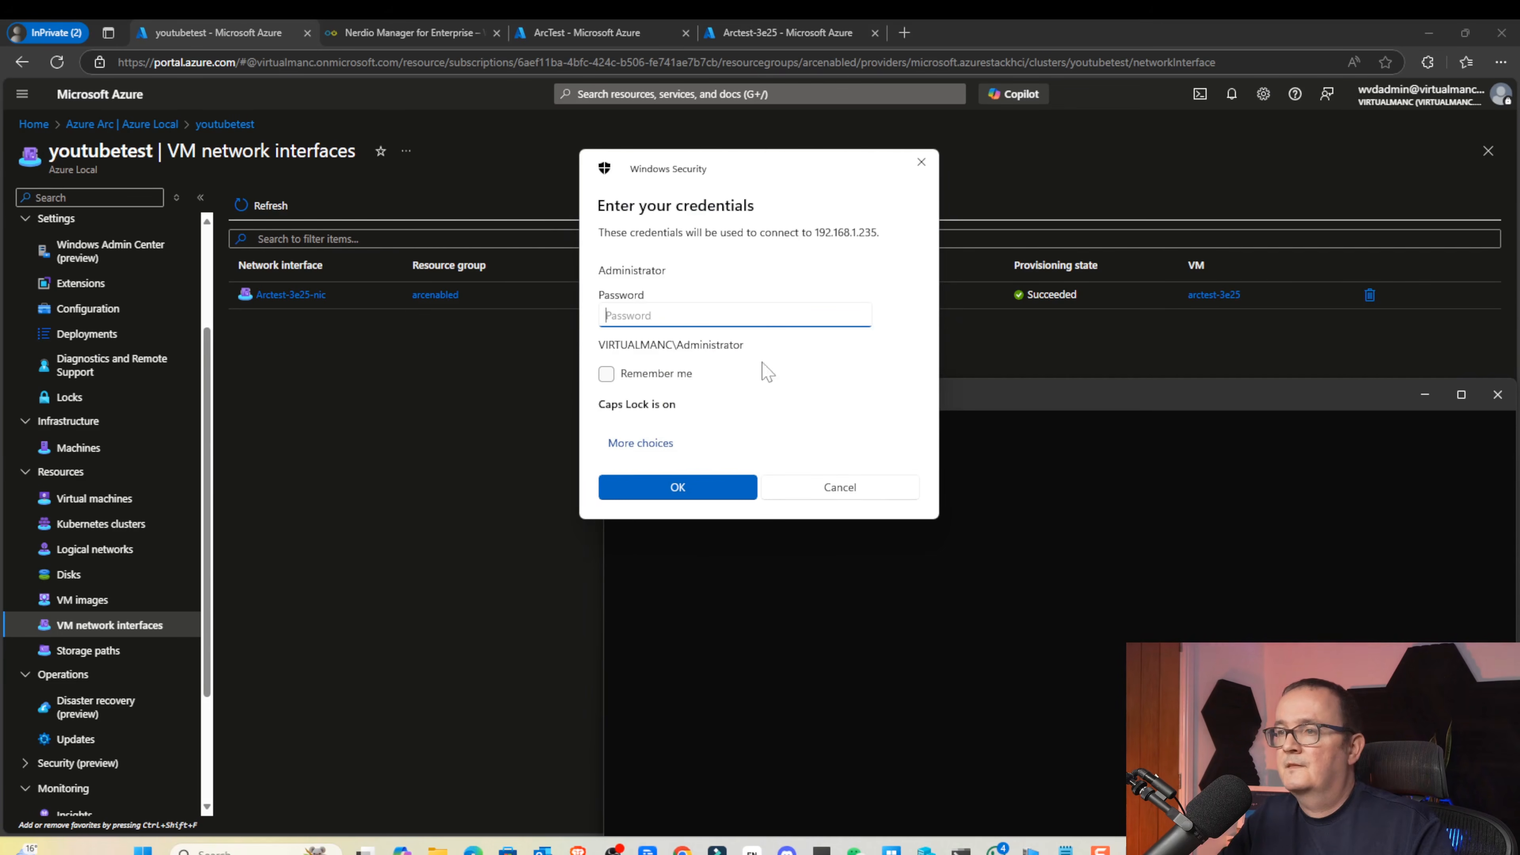
left_click(662, 443)
left_click(724, 509)
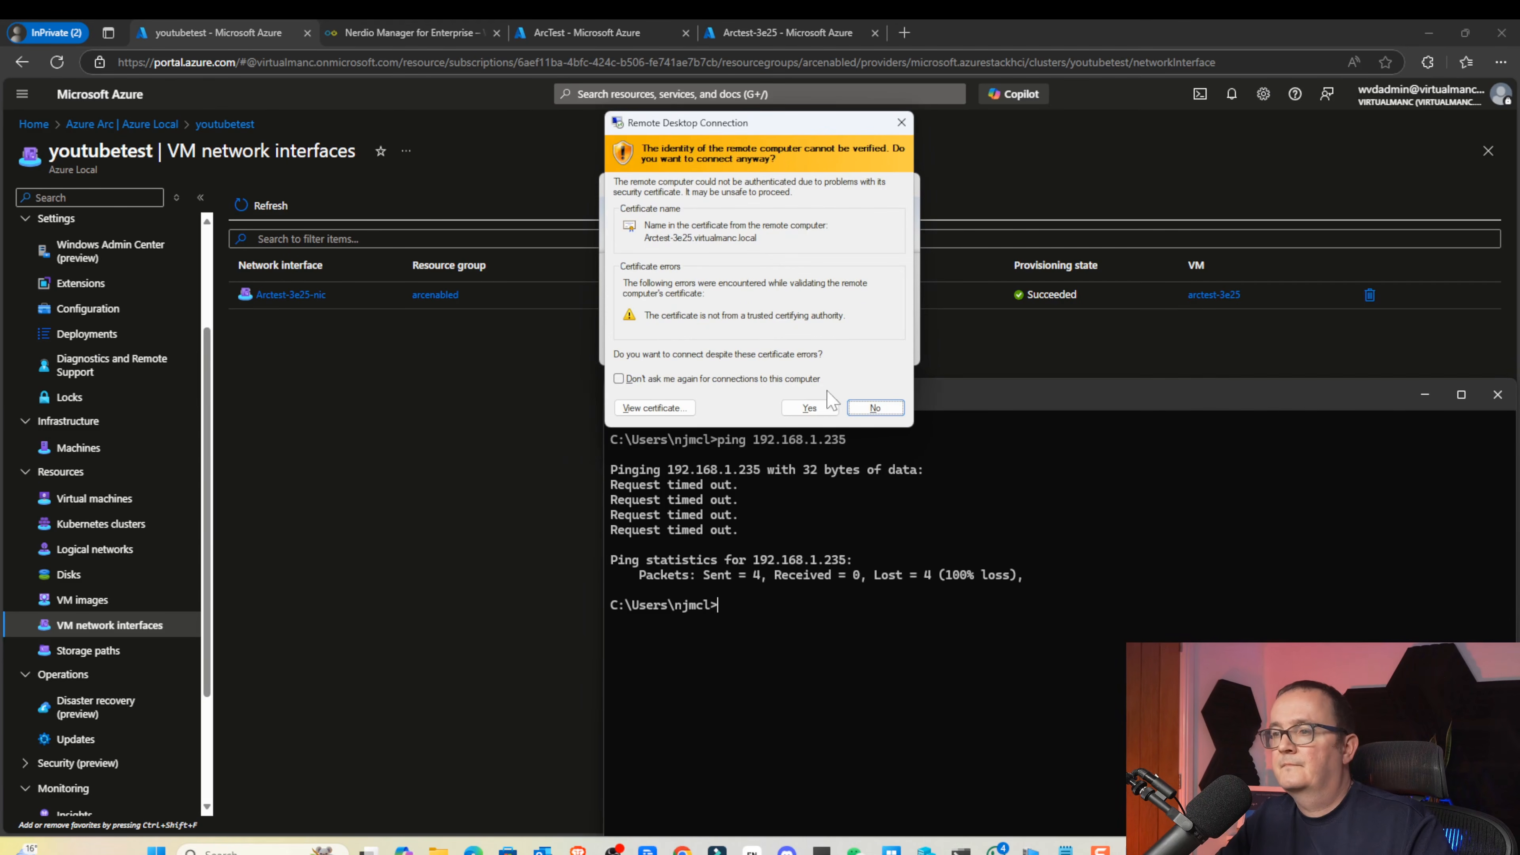
left_click(814, 410)
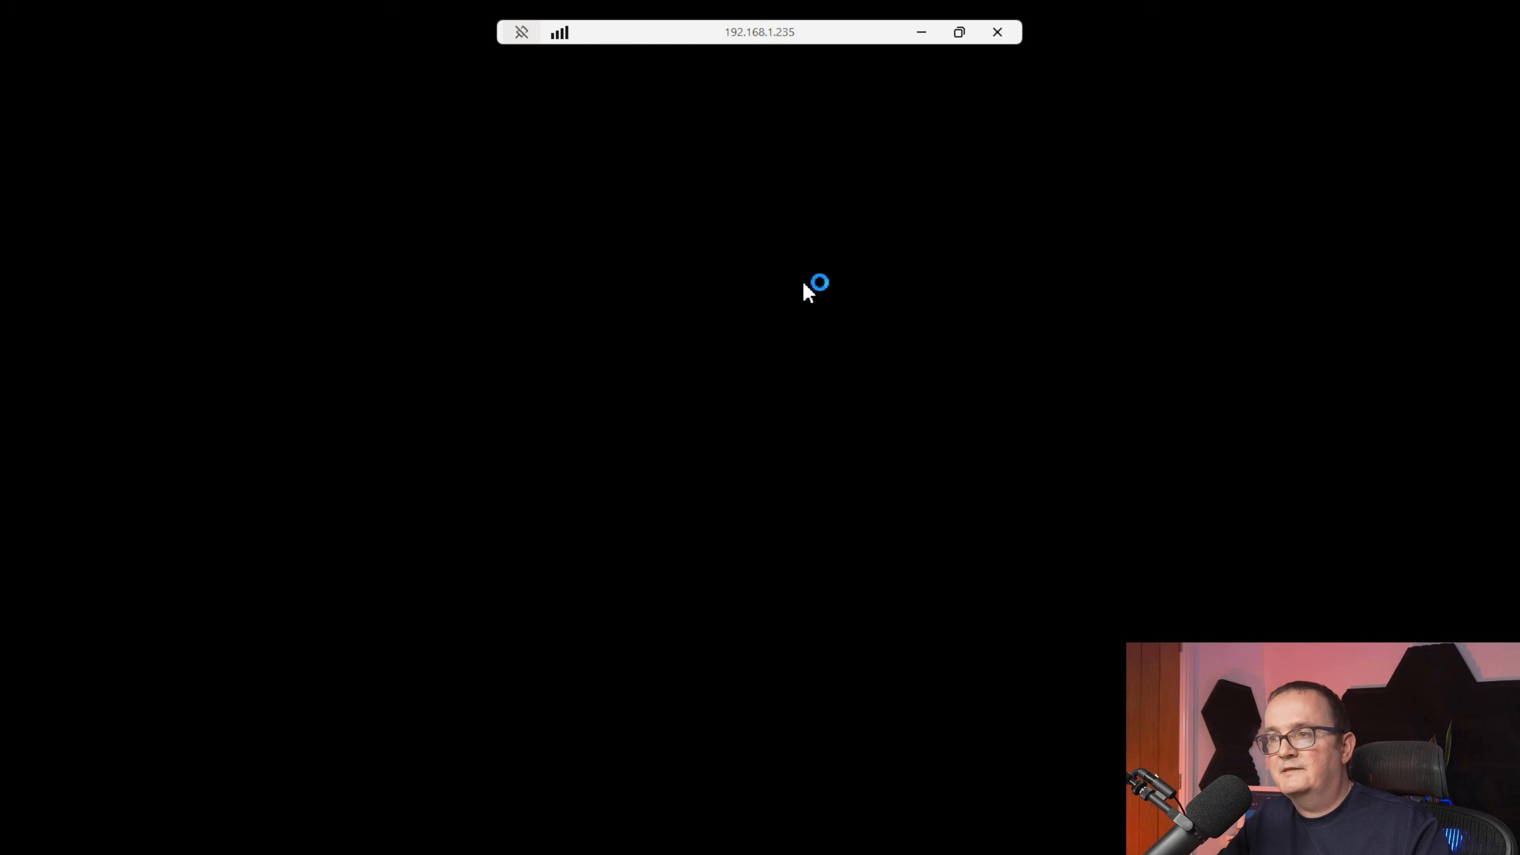
Review the VM's installed programs: Connected Machine Agent, Infrastructure Agents, SxS Network Stack, Geneva Agent
key("super")
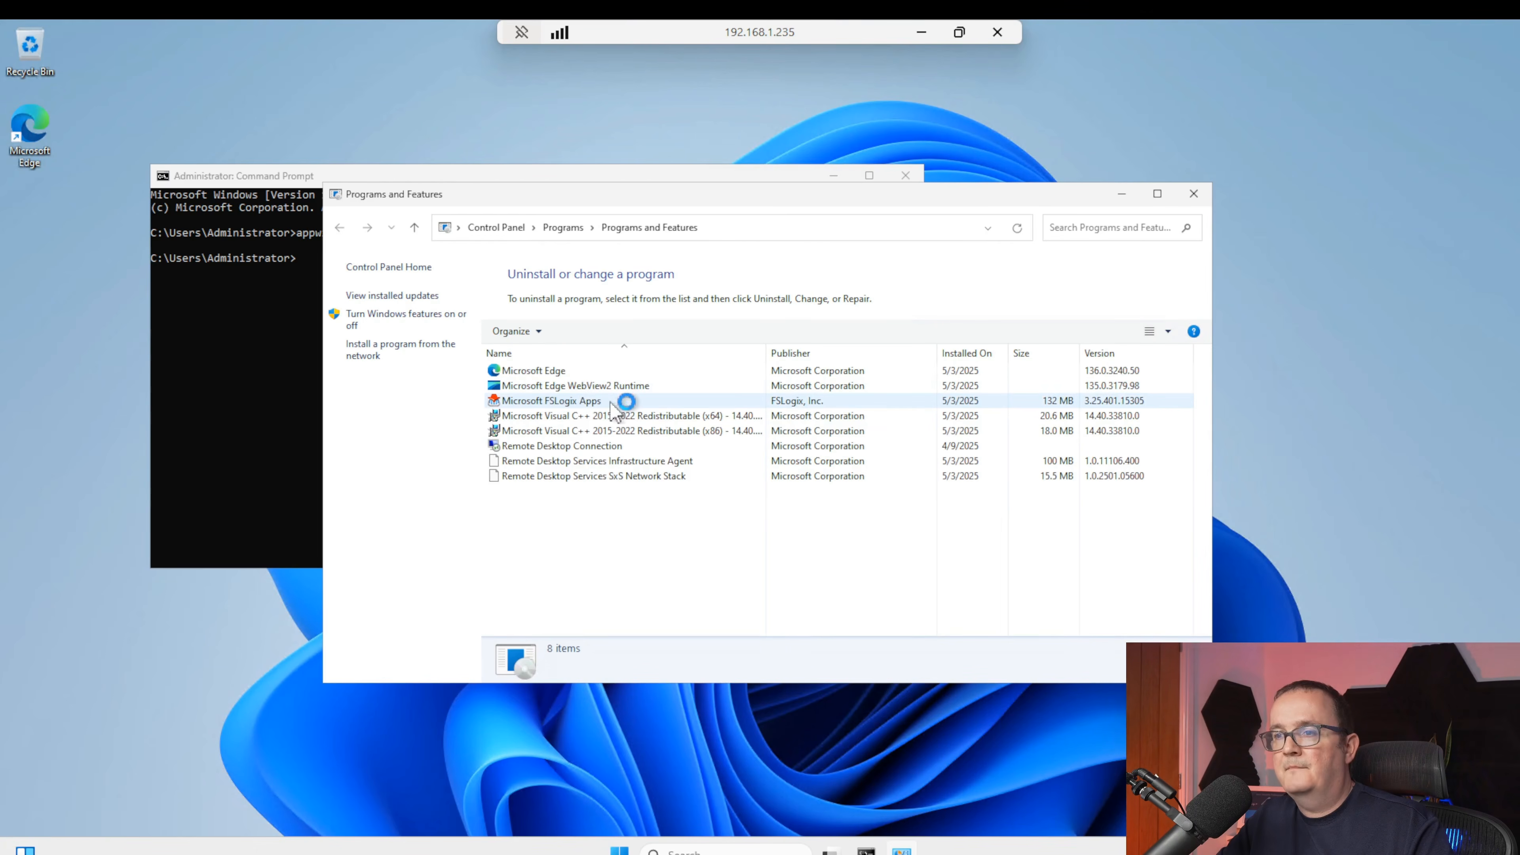
left_click(739, 404)
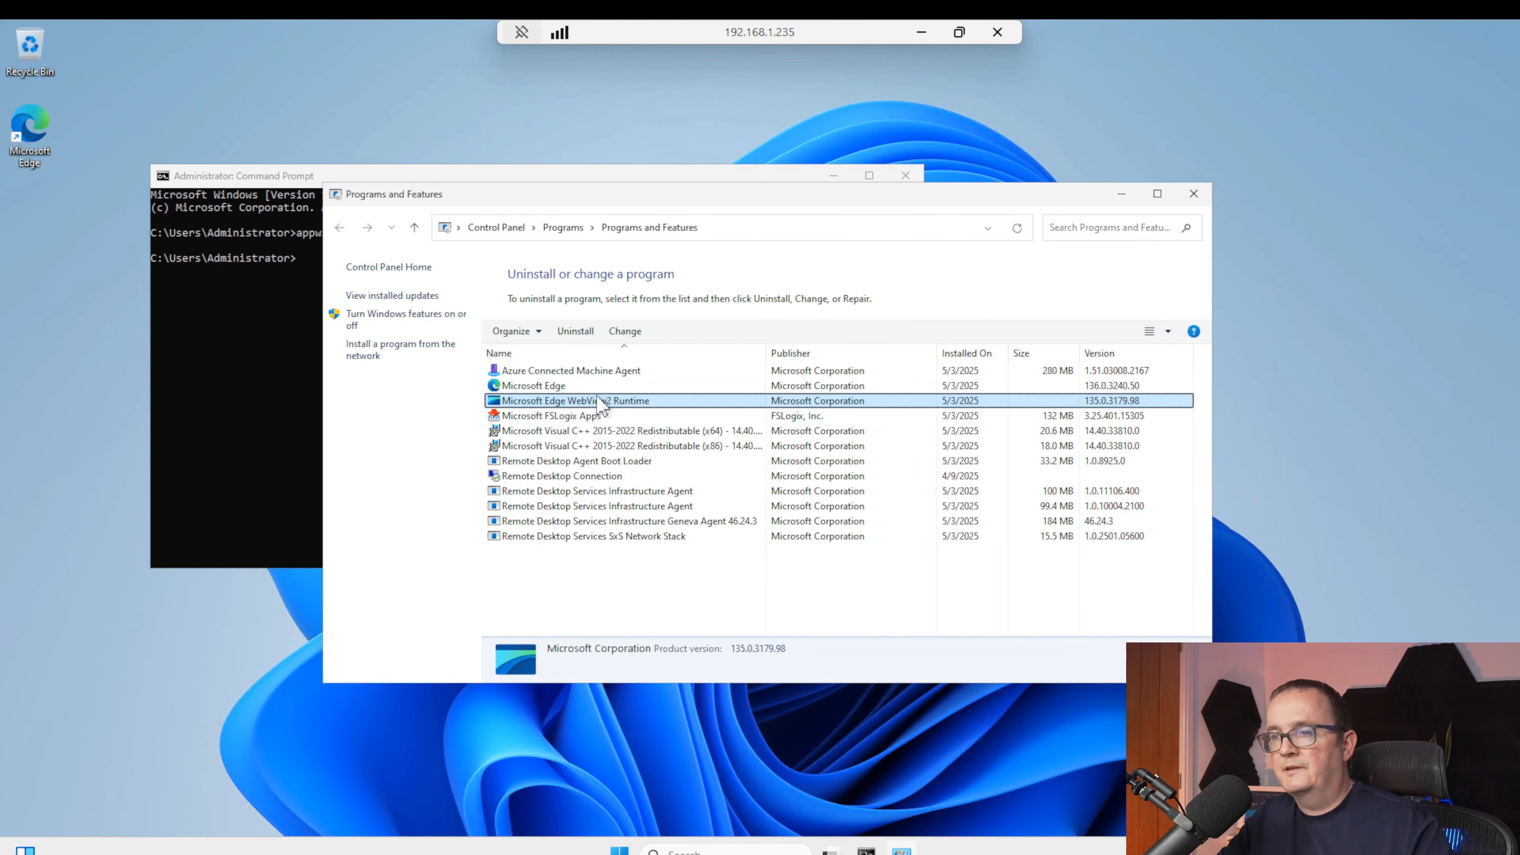
left_click(526, 371)
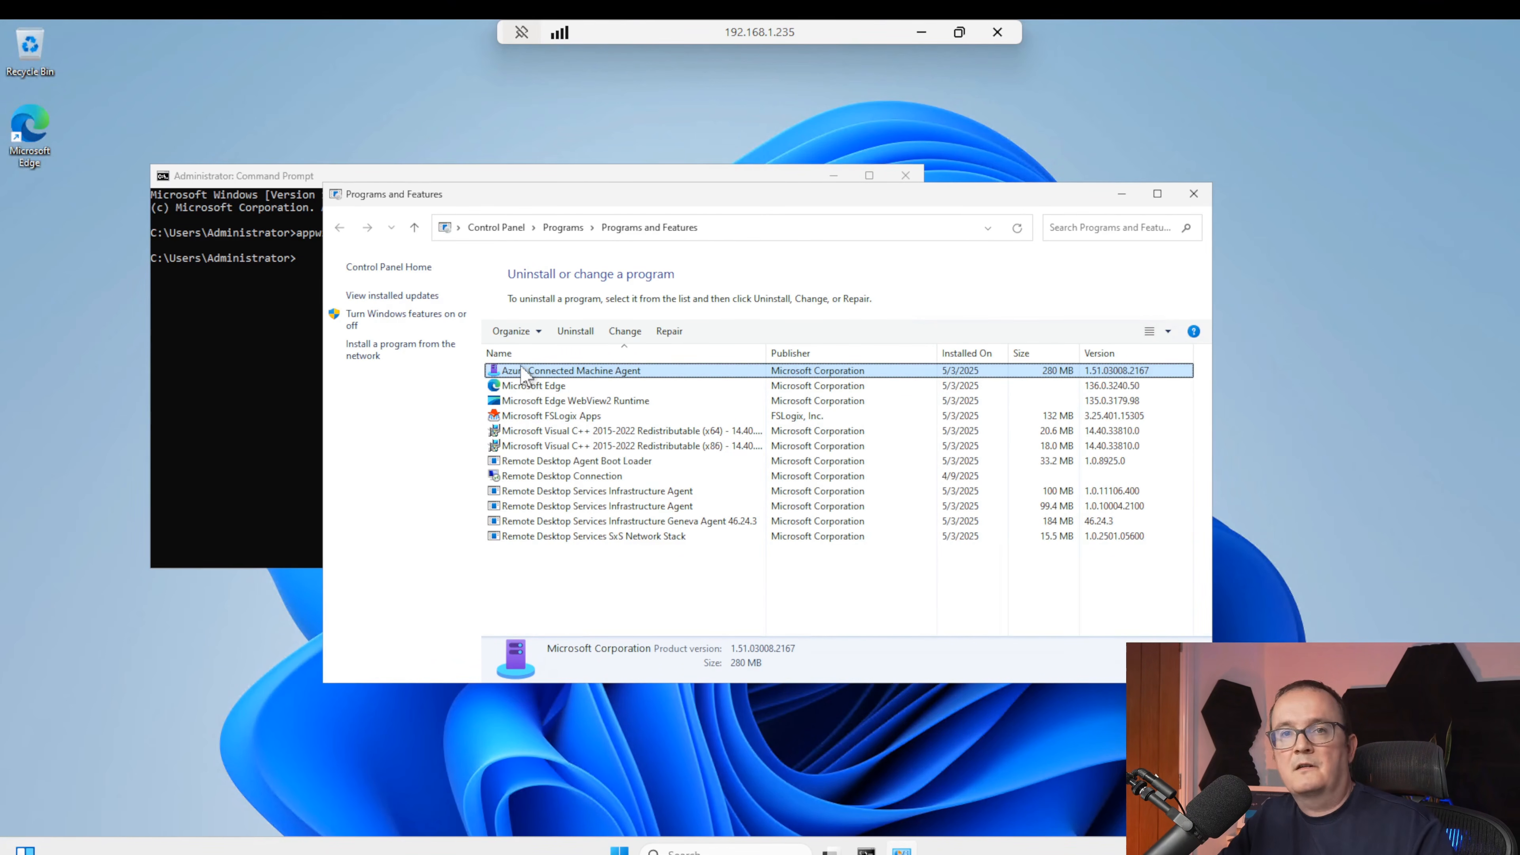
left_click(582, 442)
left_click(609, 491)
left_click(642, 507)
left_click(641, 534)
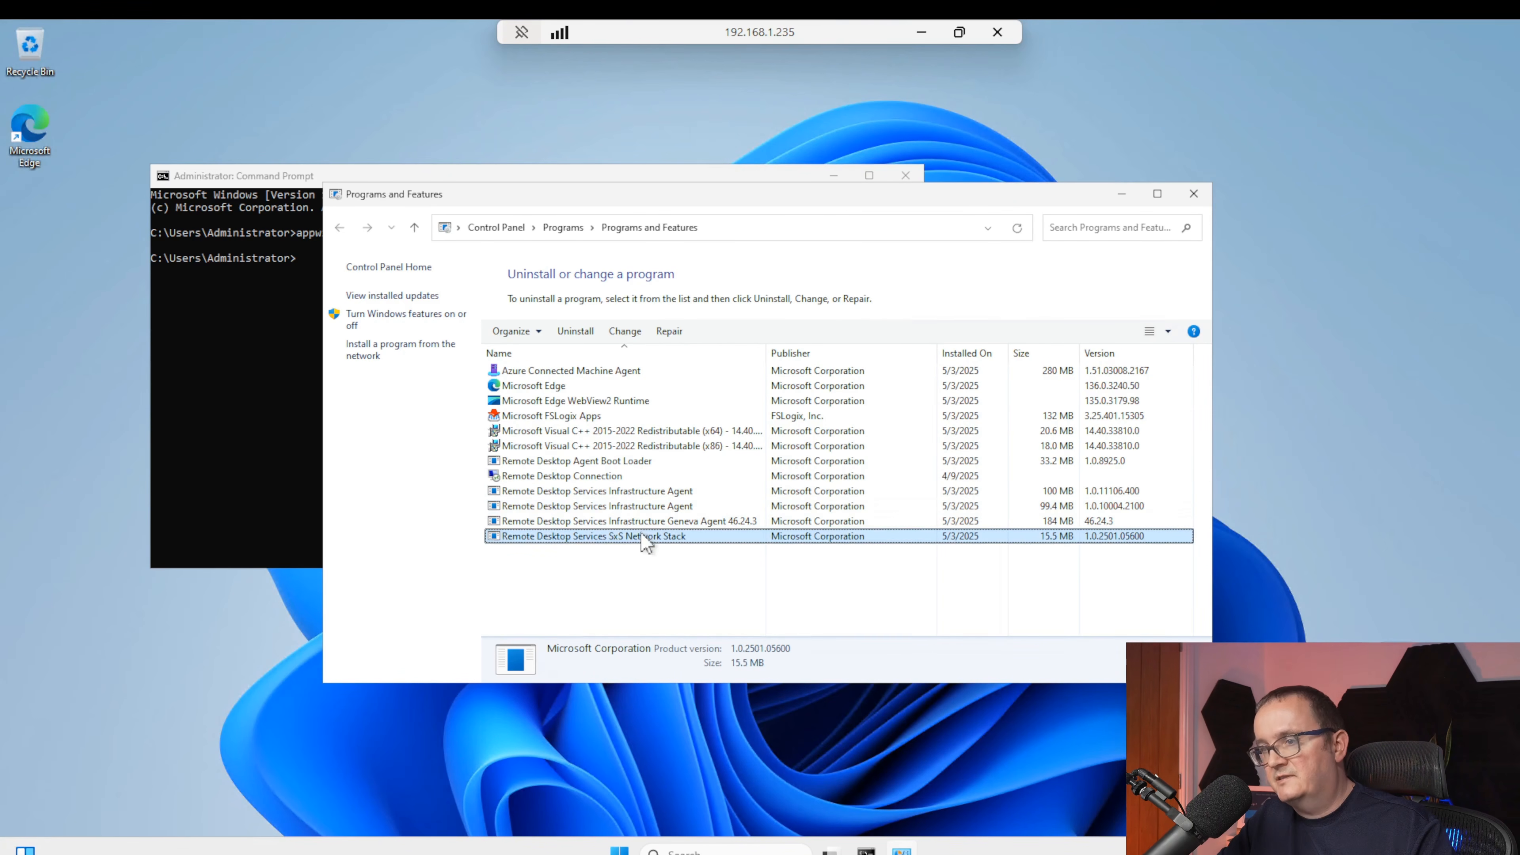
left_click(646, 521)
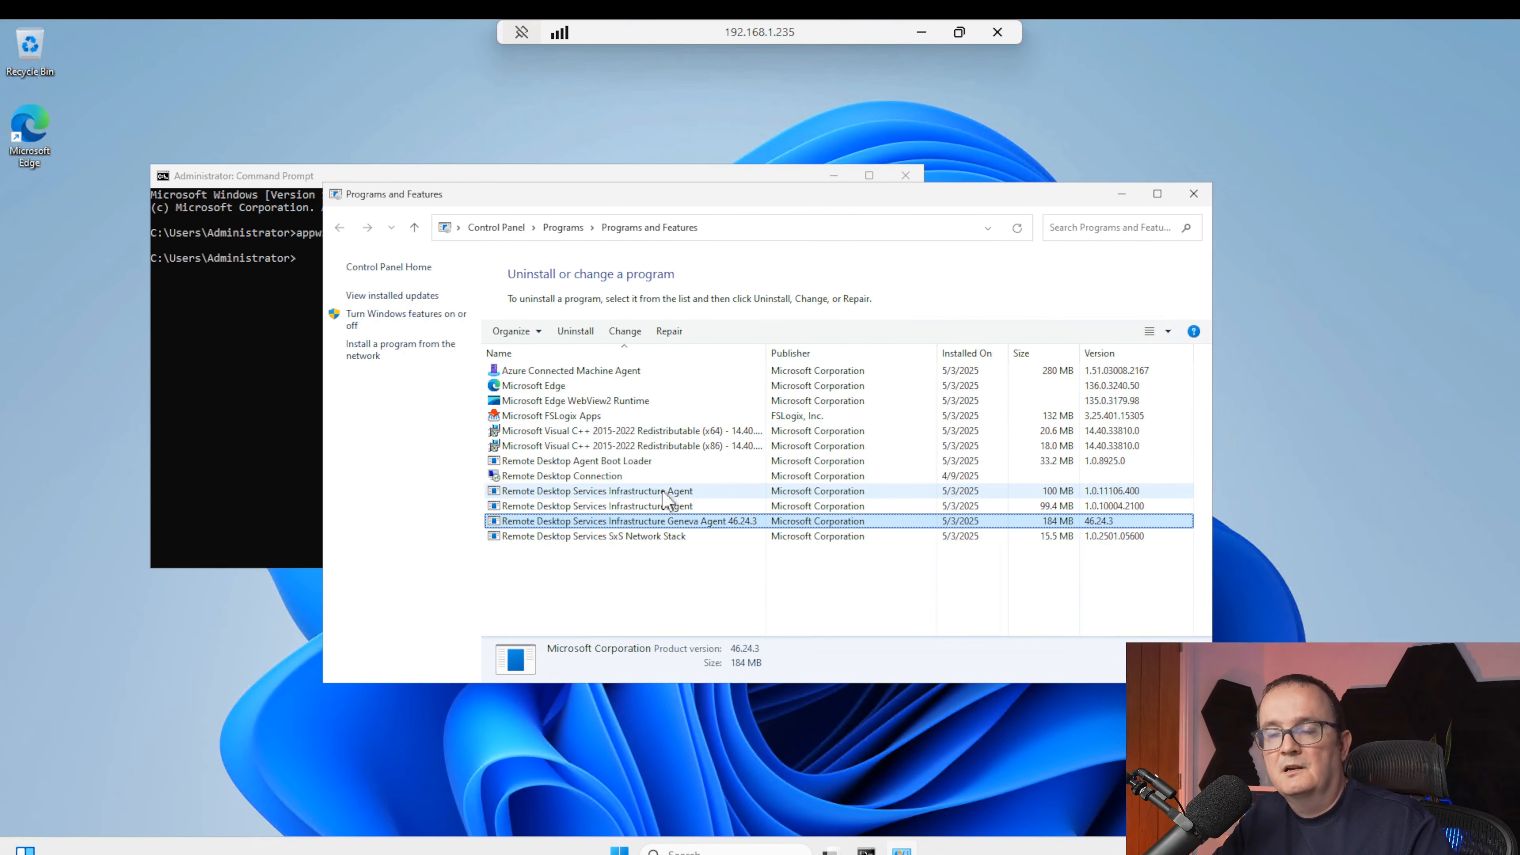
Sign out of the remote session by running logoff in its command prompt
left_click(293, 312)
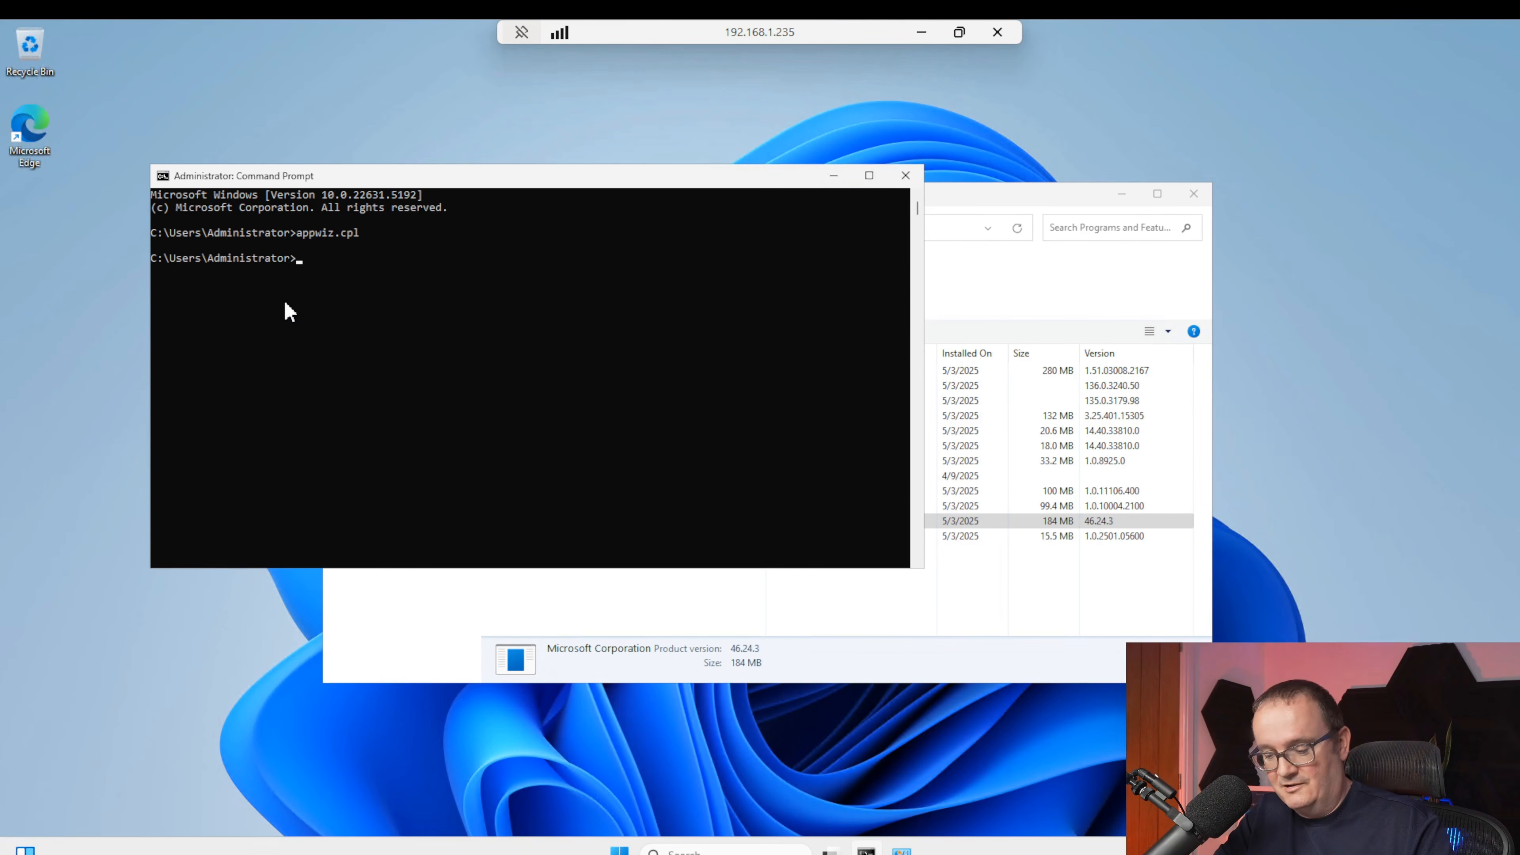
type("off")
key("Return")
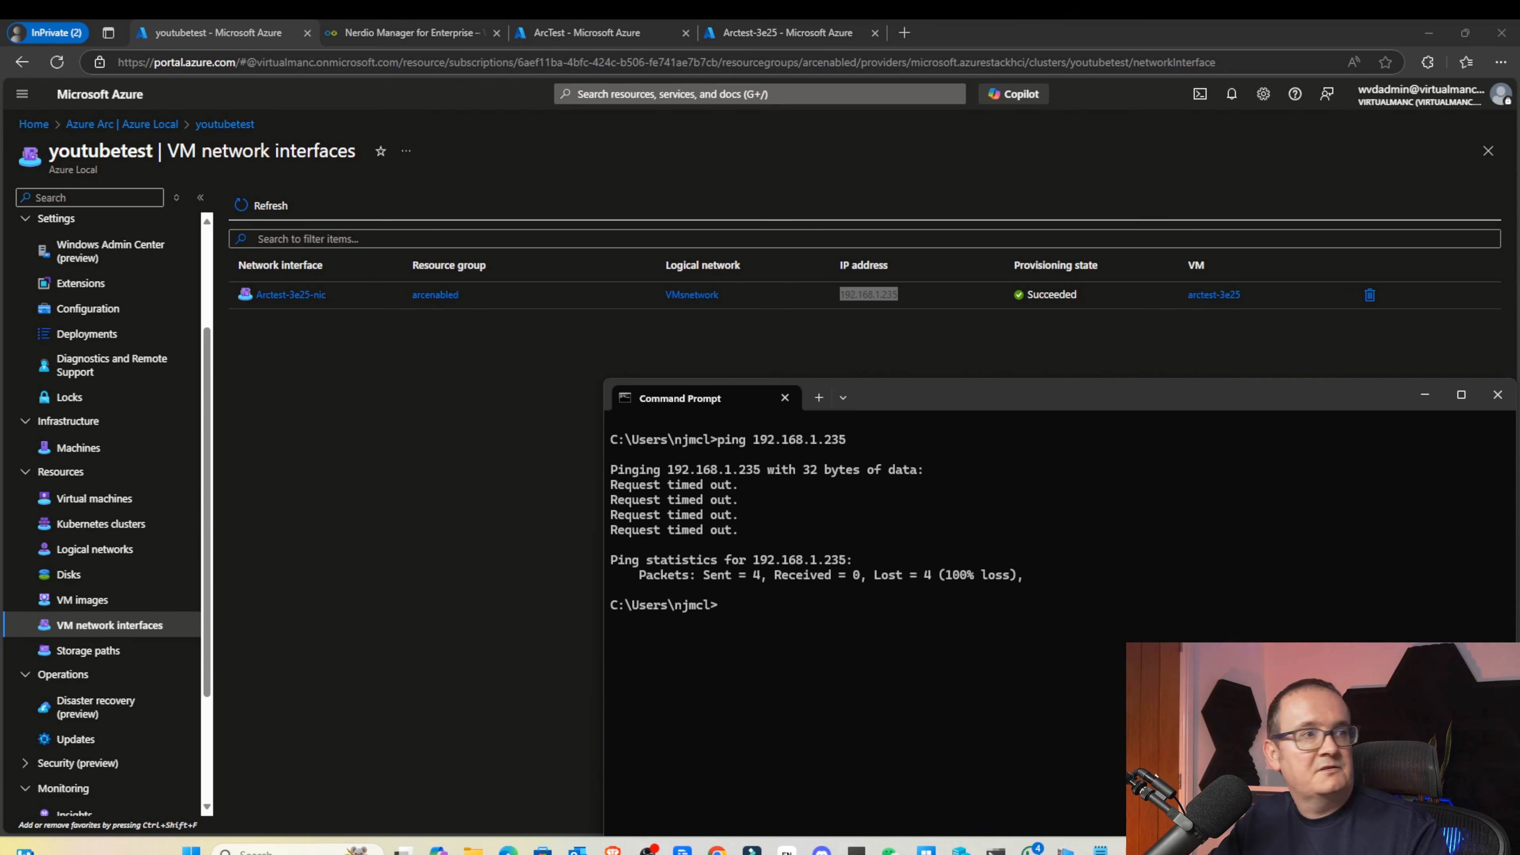
key("ctrl+shift+Escape")
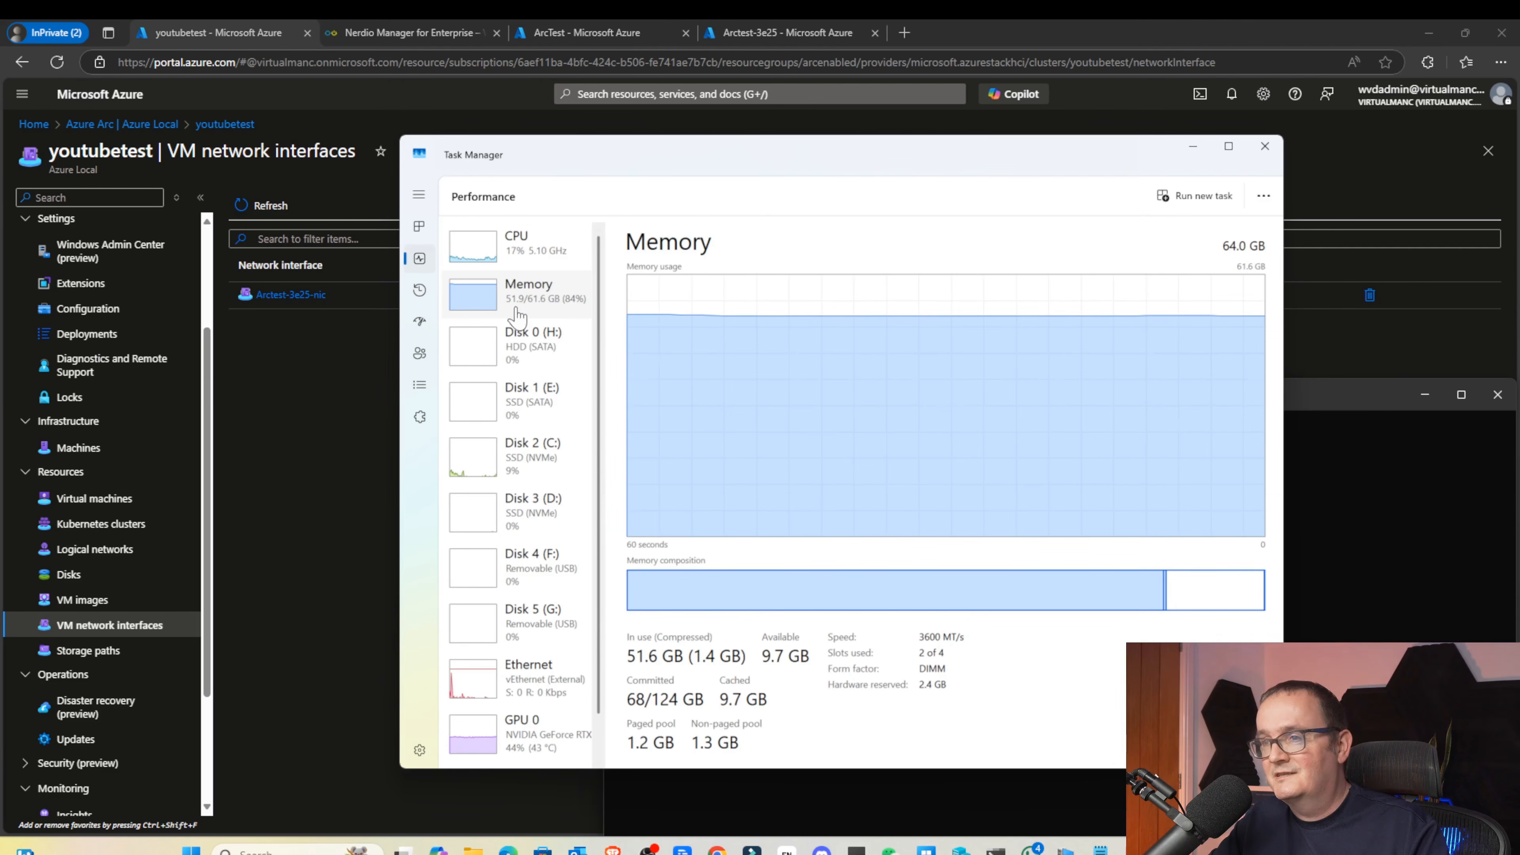
left_click(523, 258)
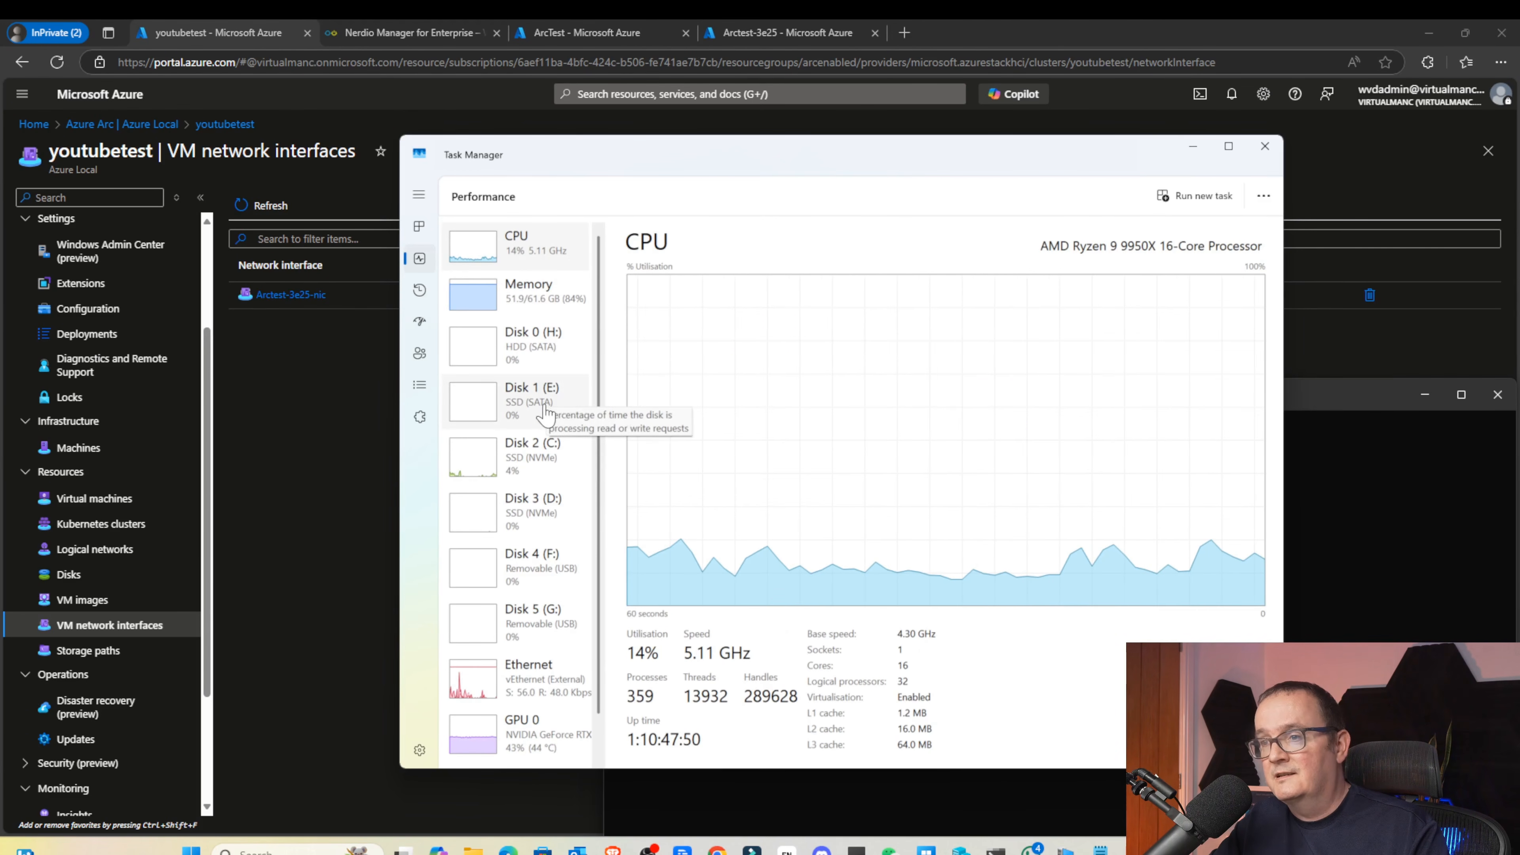
left_click(530, 461)
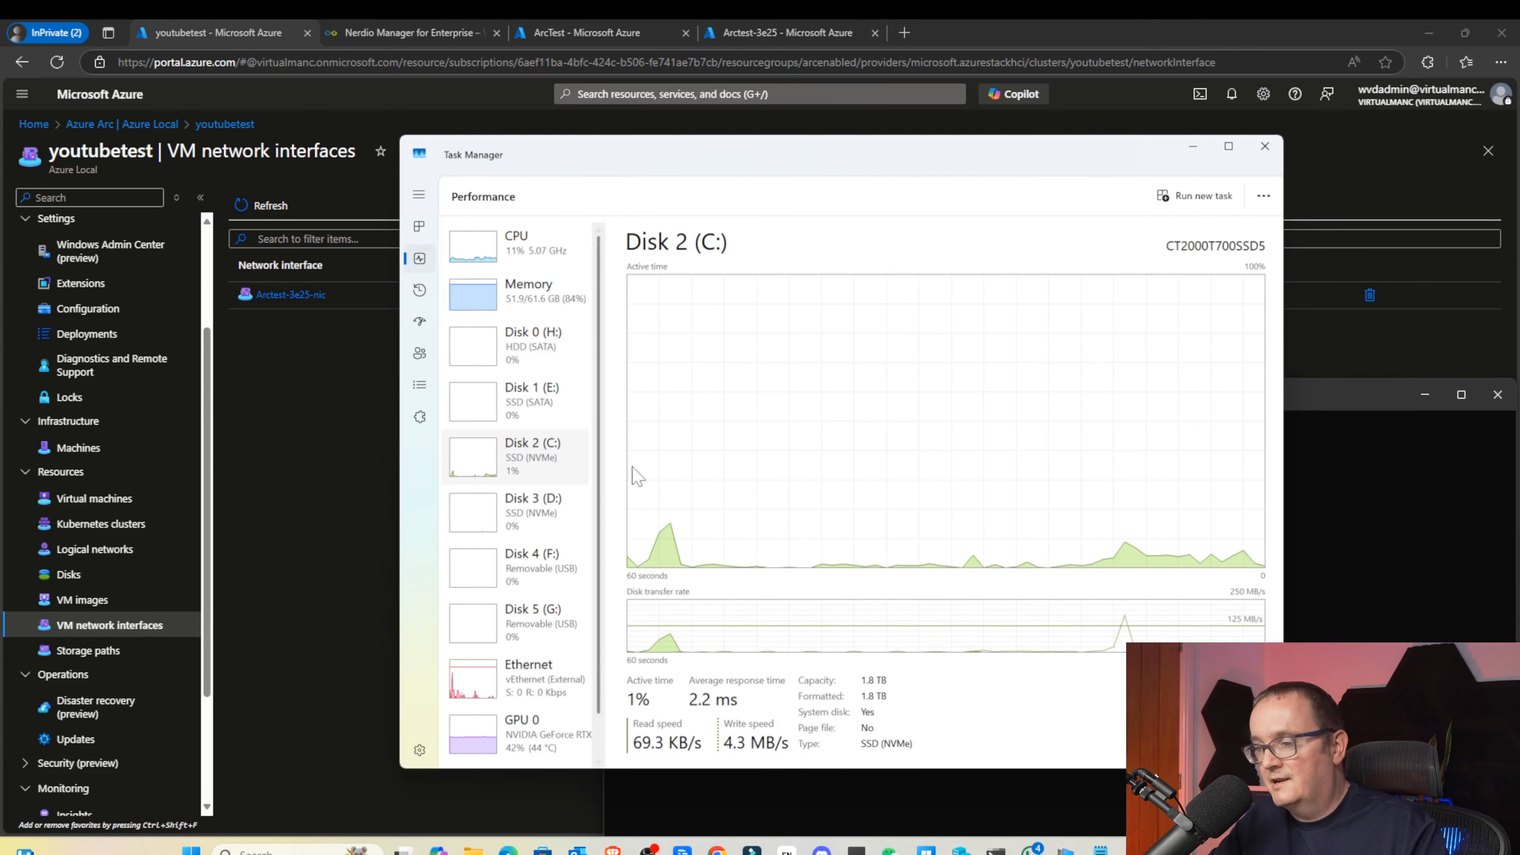
left_click(329, 473)
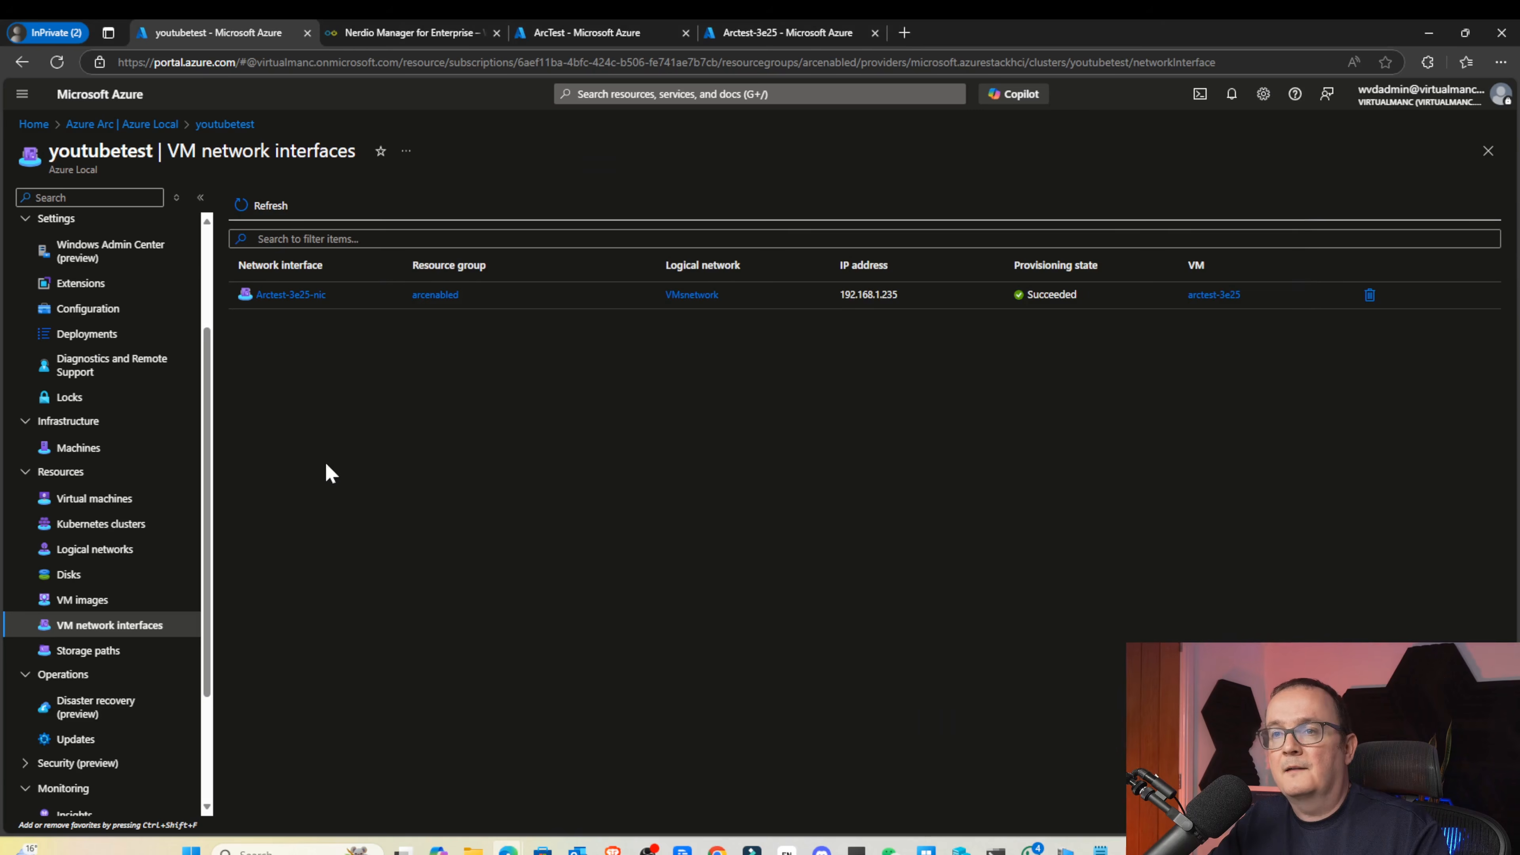
Scroll through every completed step in the Add hybrid host job details, then close the details
key("ctrl+Tab")
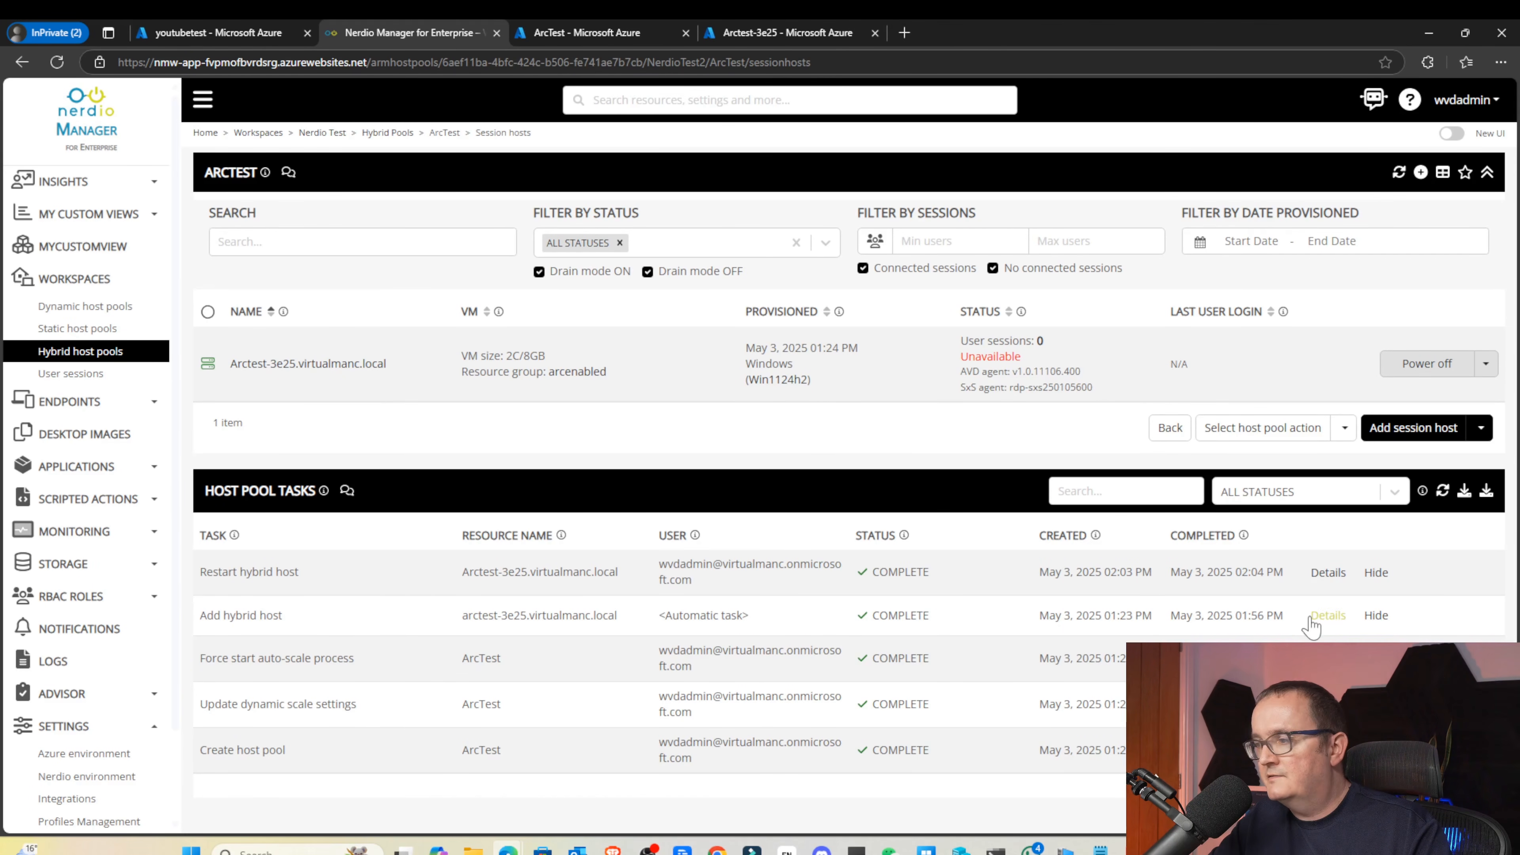
left_click(1328, 615)
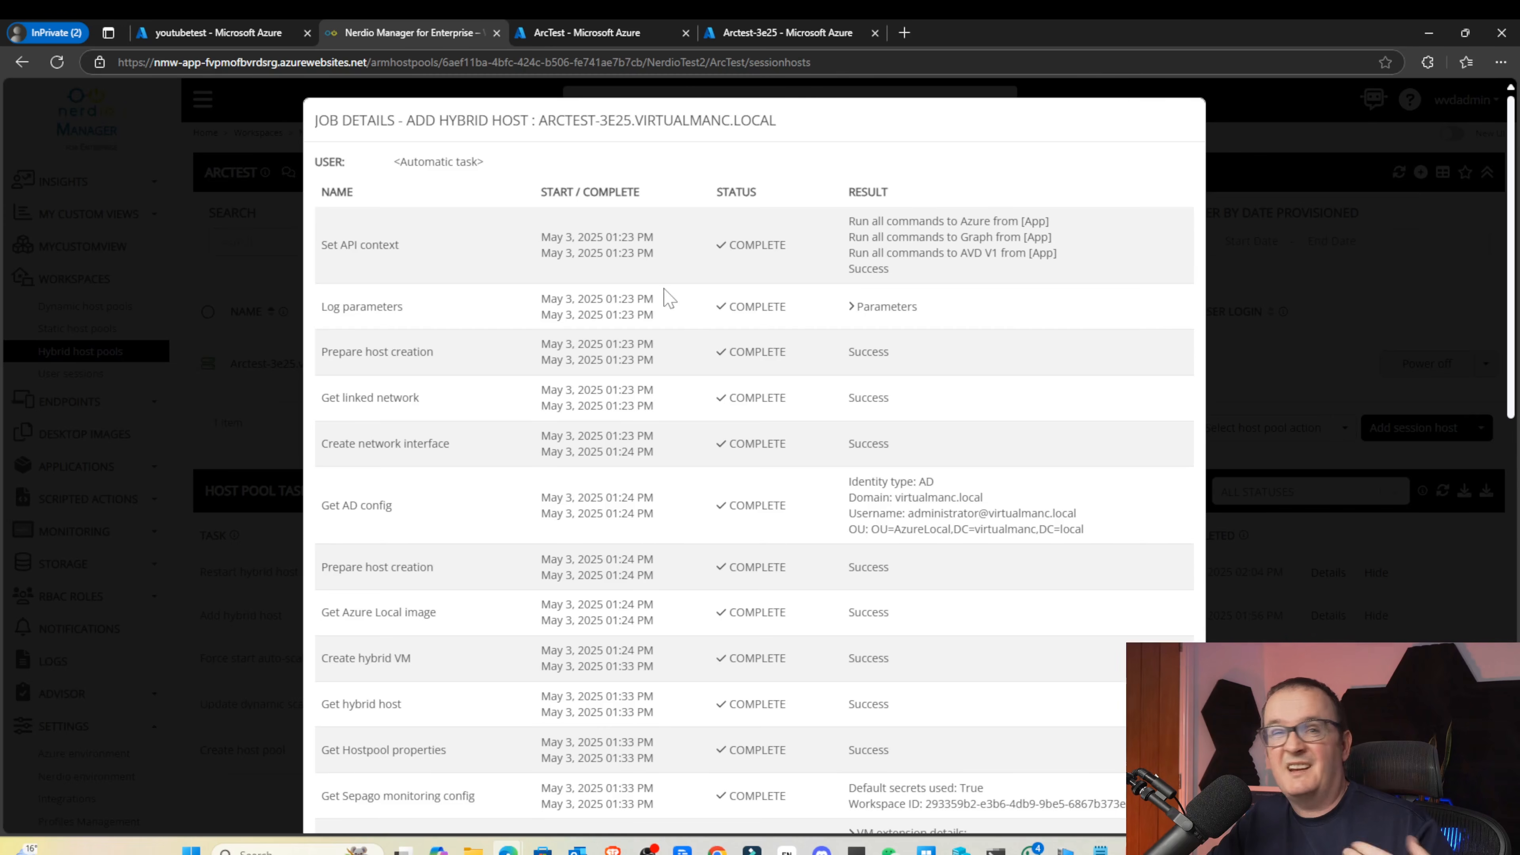
scroll(526, 412, "down", 3)
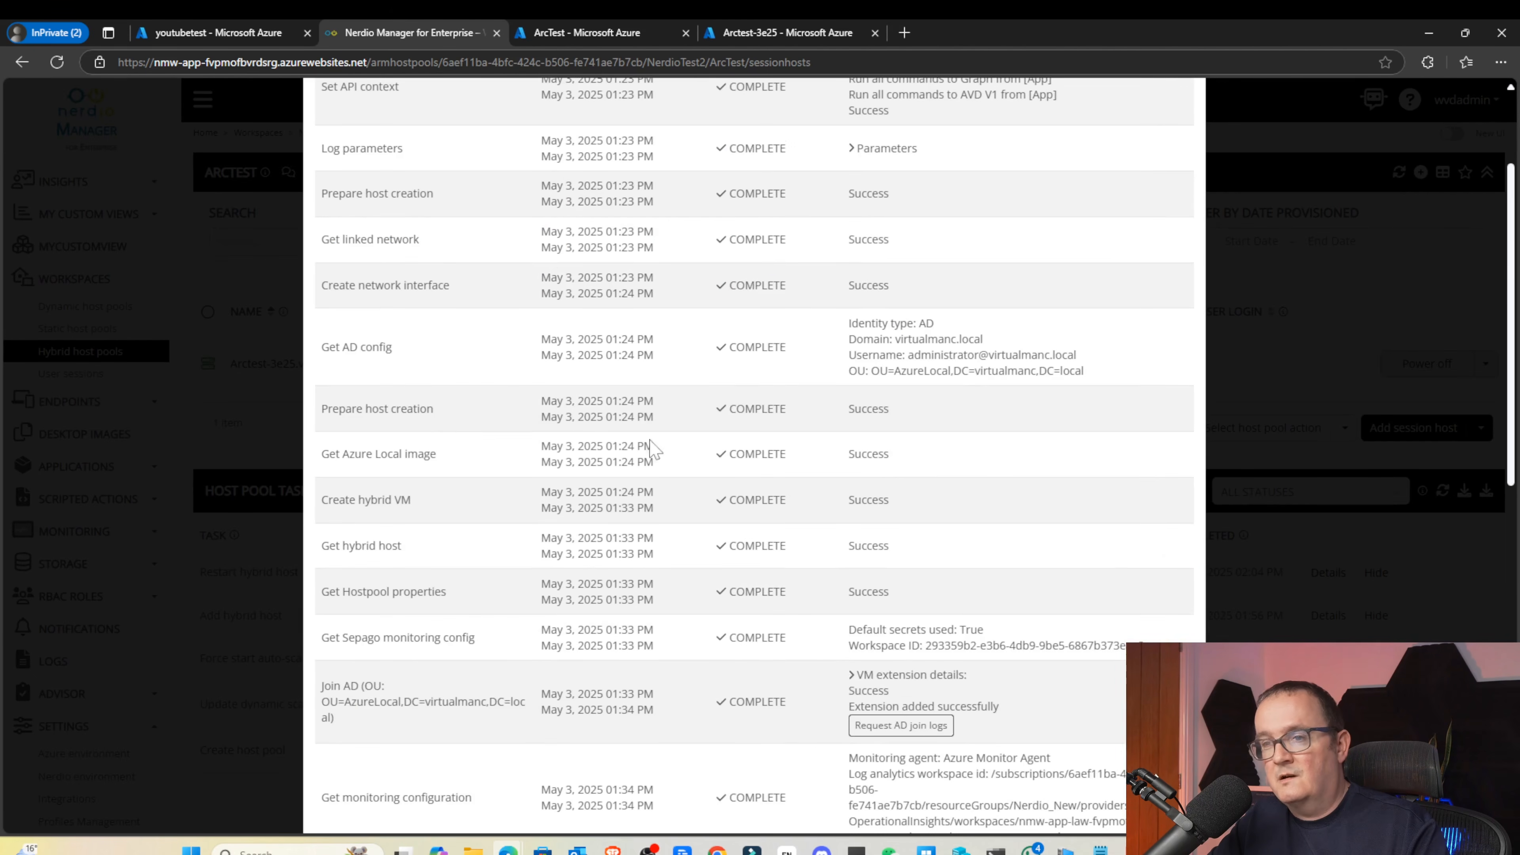
scroll(515, 405, "down", 1)
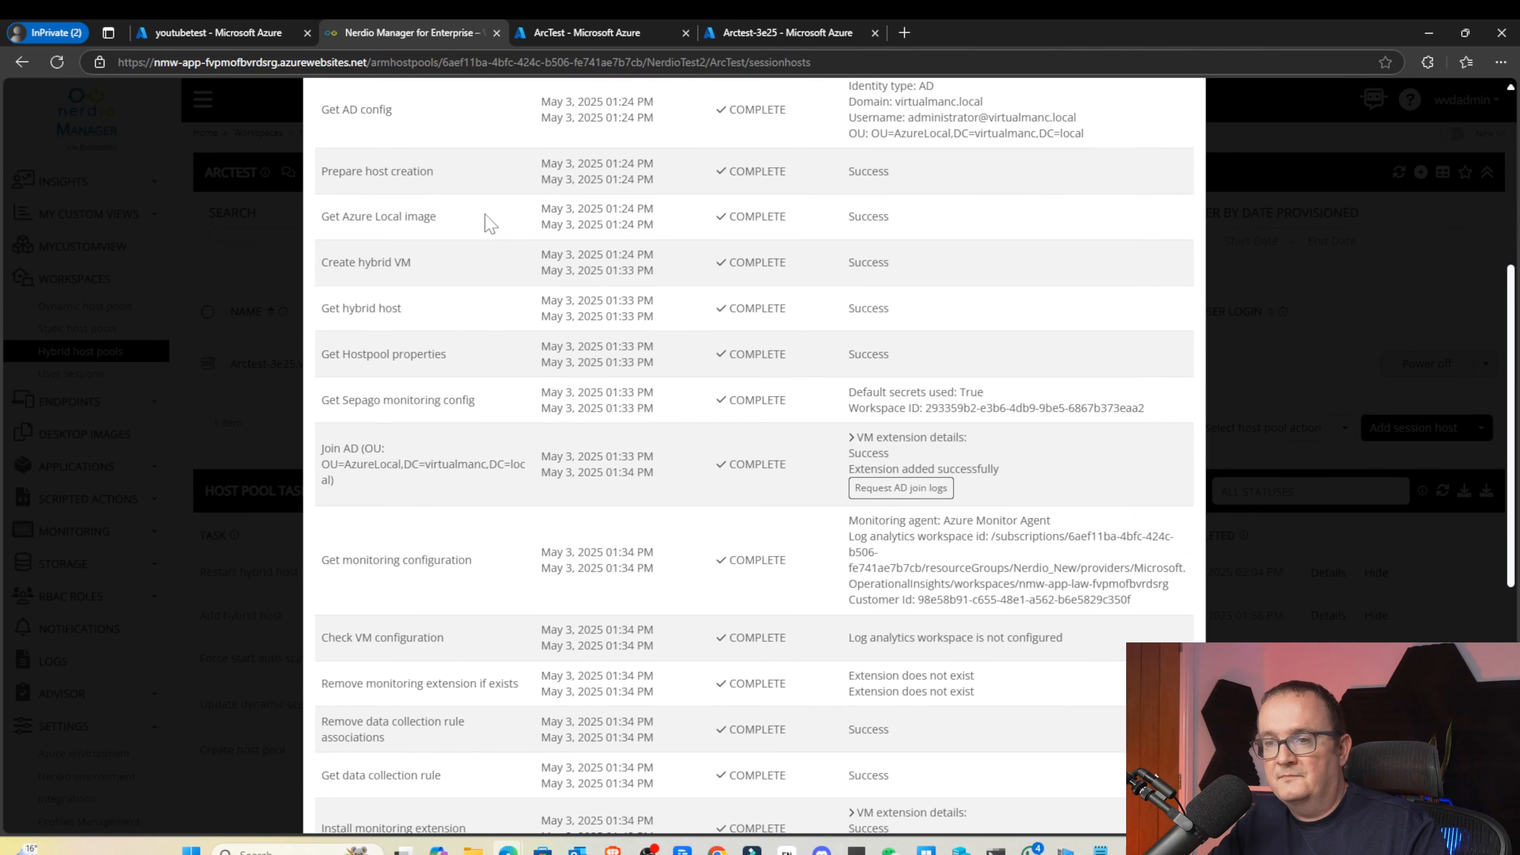
left_click_drag(488, 207, 617, 287)
scroll(571, 461, "down", 1)
scroll(571, 461, "down", 6)
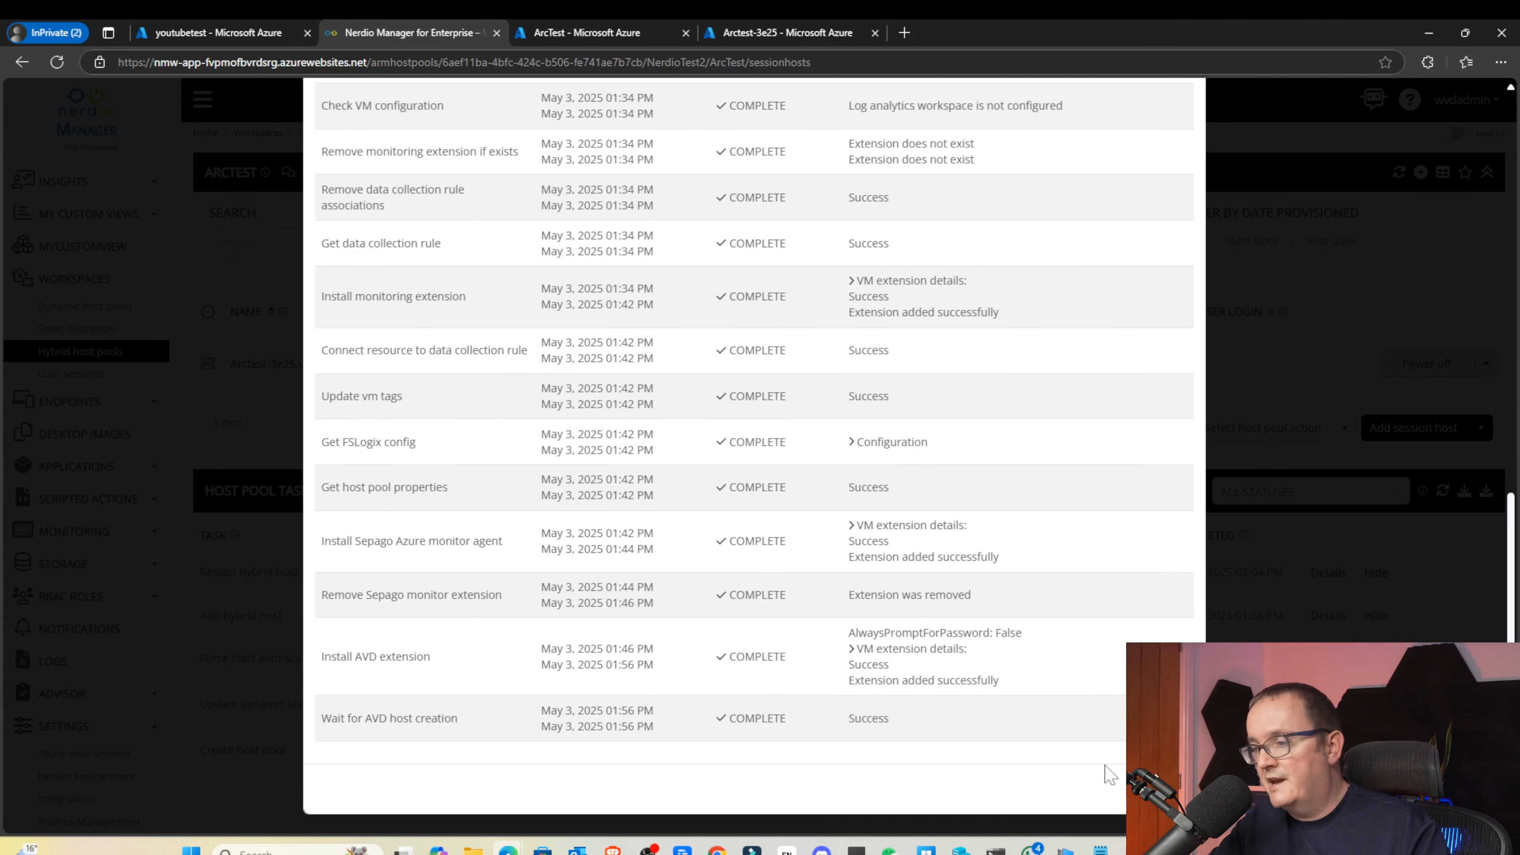
left_click(1165, 789)
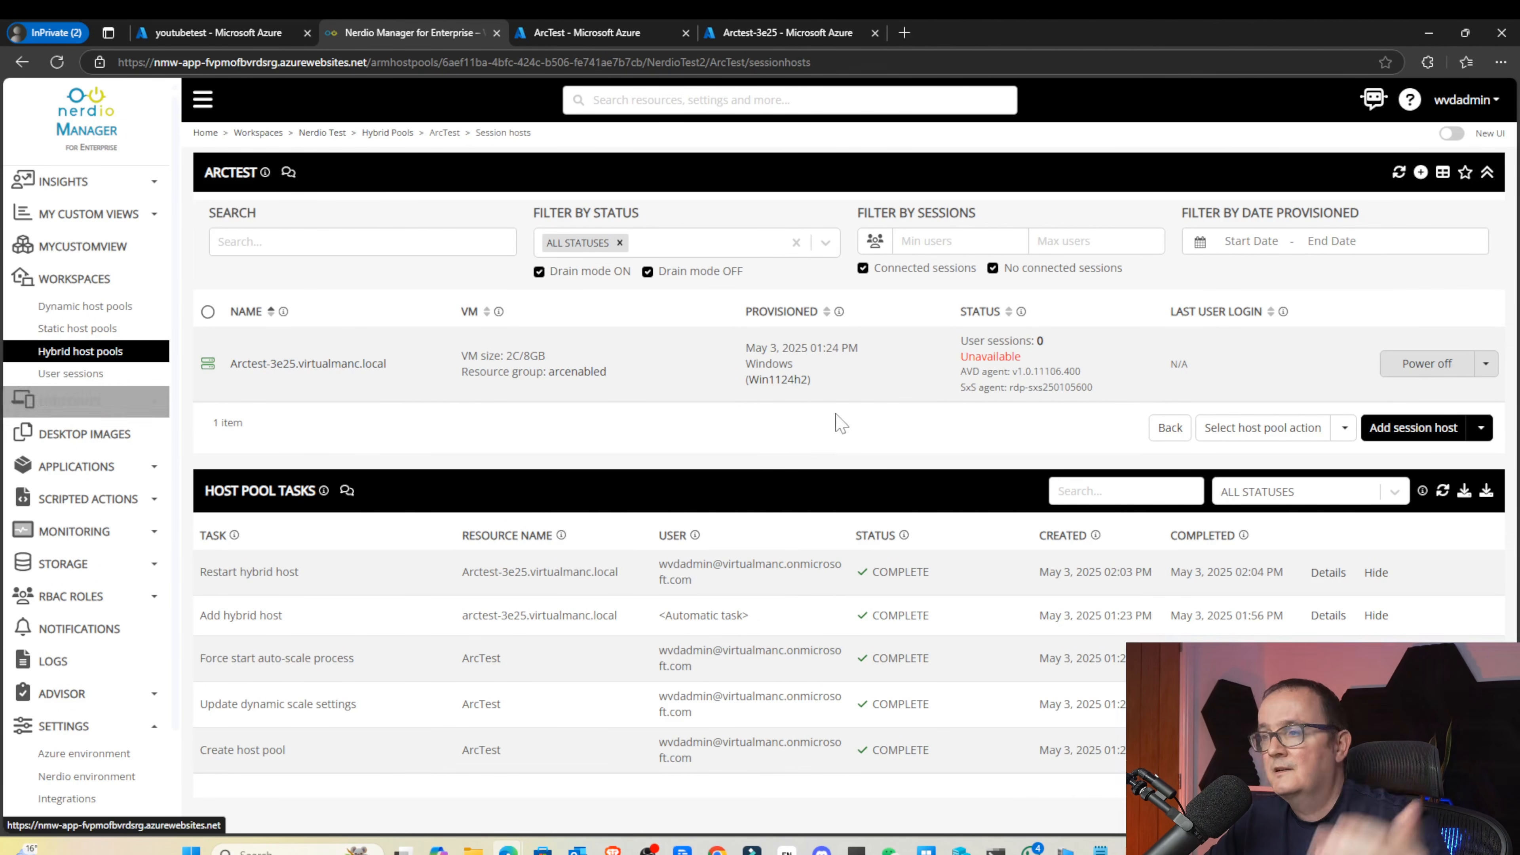
Select Arctest-3e25 and view its Power off action list, then dismiss it without running anything
left_click(208, 363)
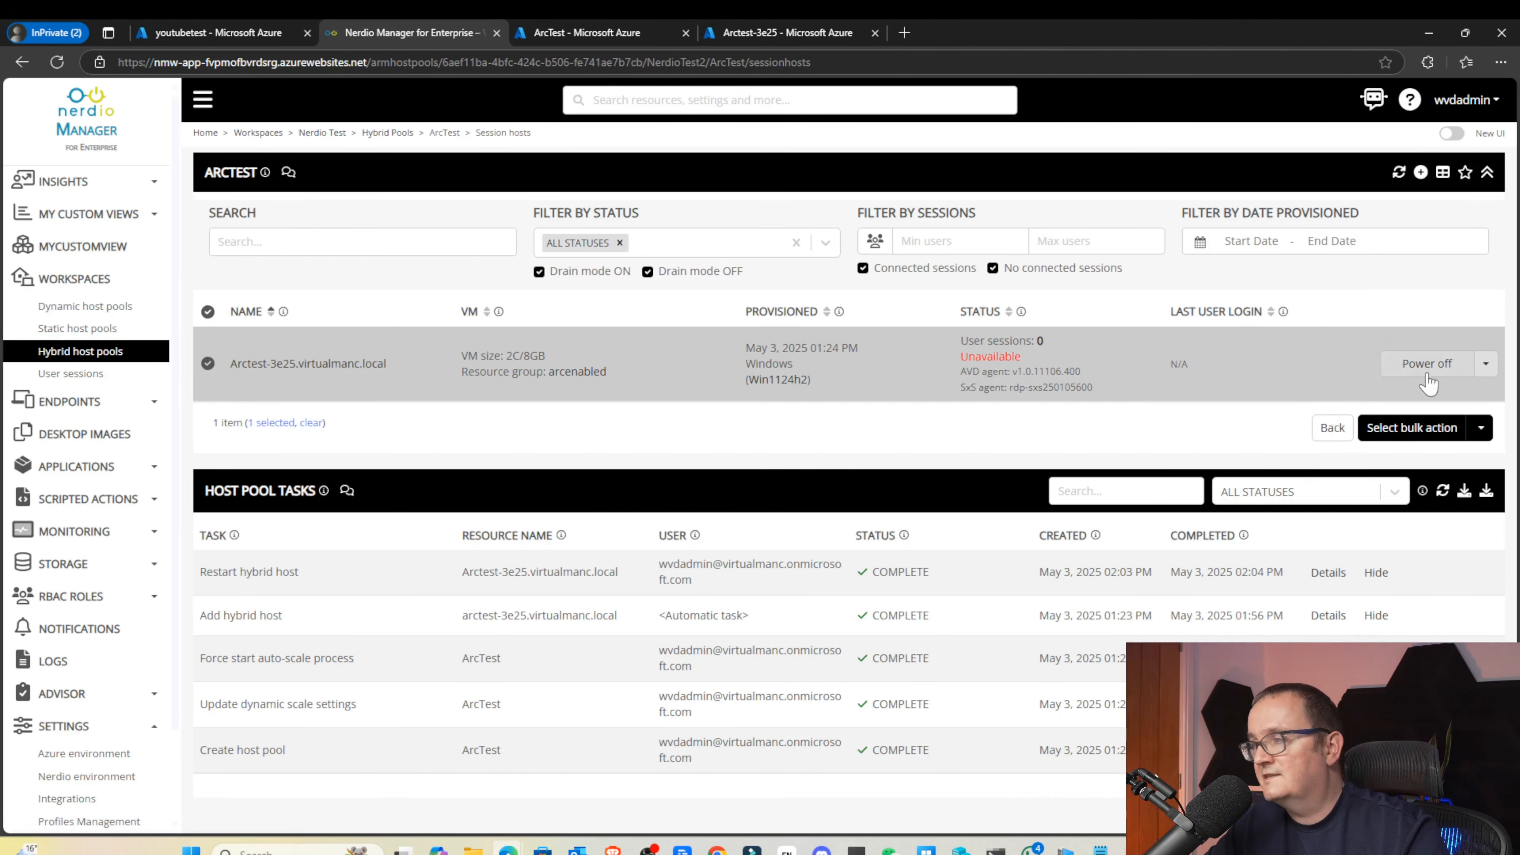
left_click(1485, 363)
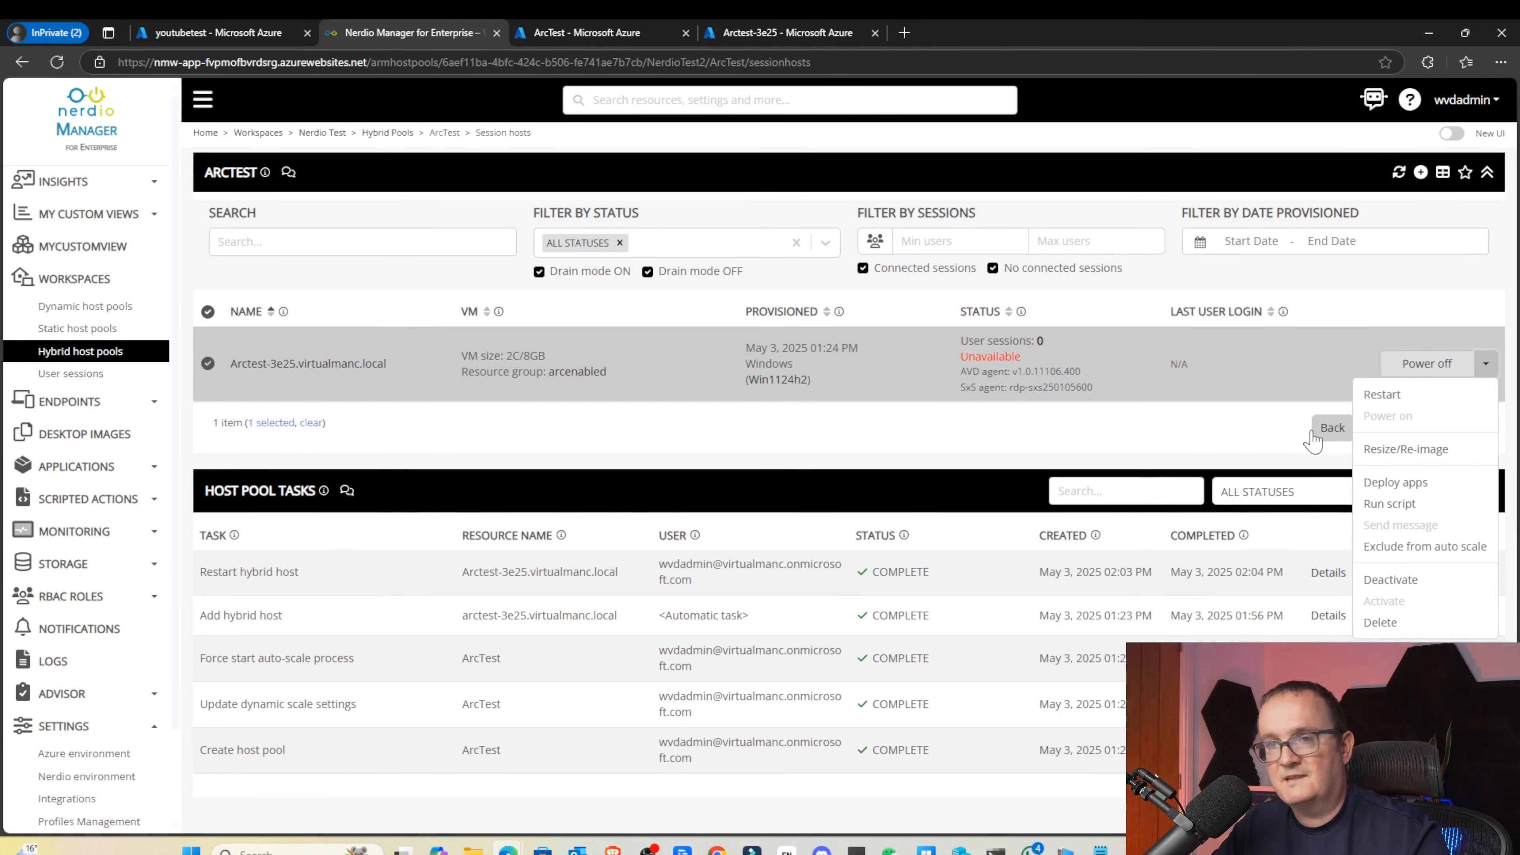
left_click(989, 426)
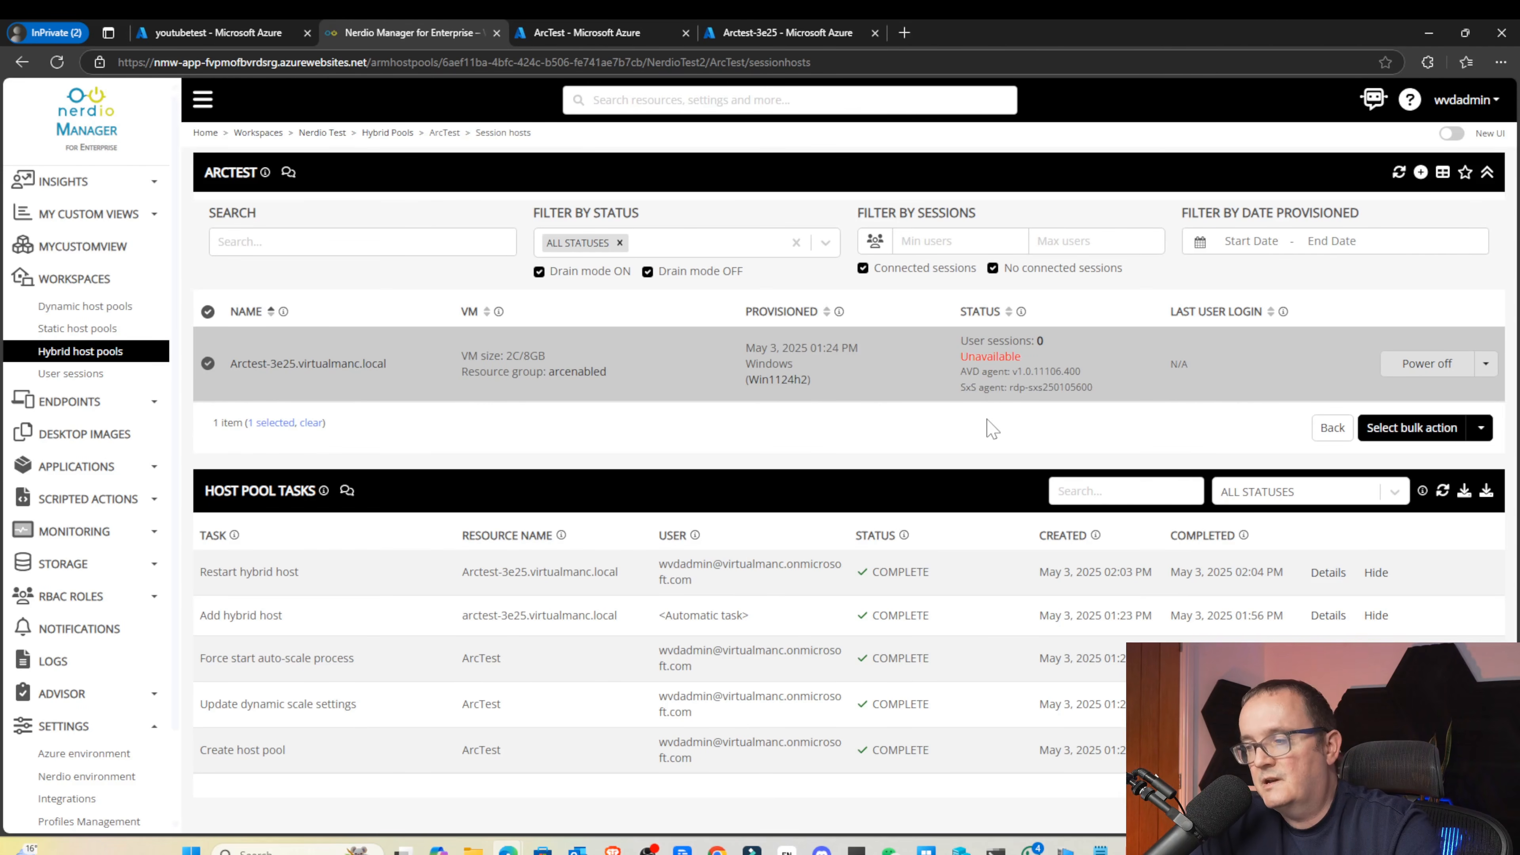